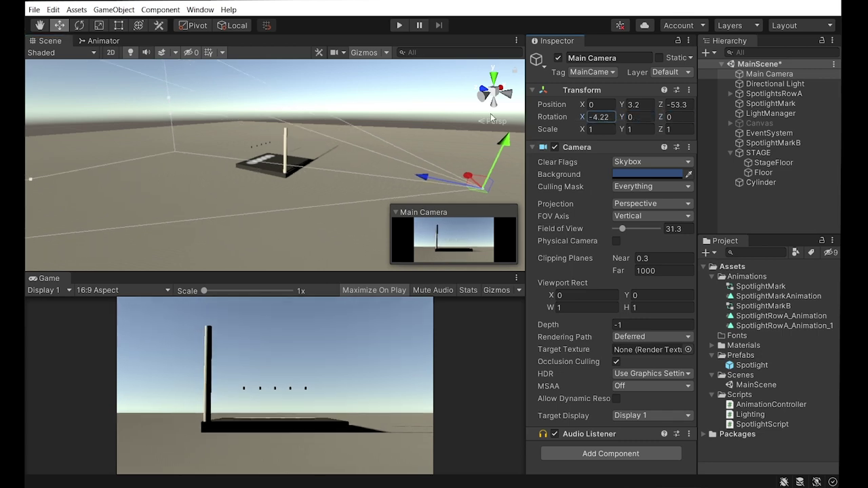
Step: Select the Cylinder, stretch it taller, and frame it in the Scene view
{"action": "double_click", "coordinate": [752, 182]}
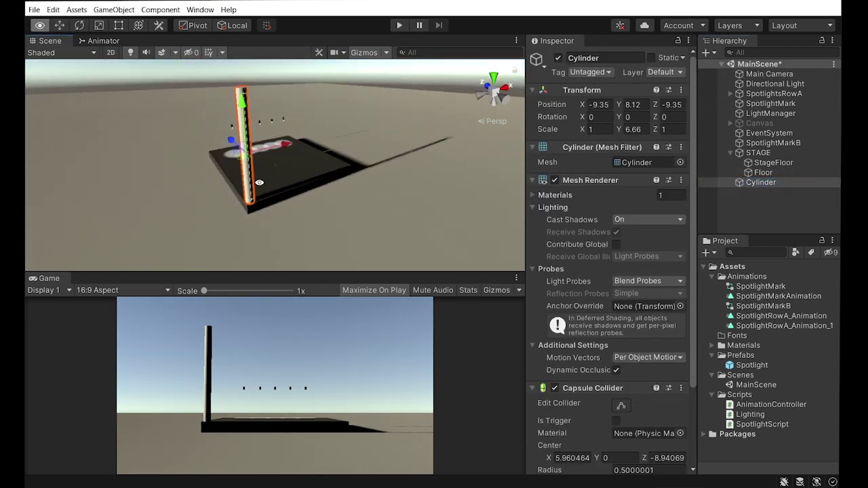
{"action": "mouse_move", "coordinate": [618, 128]}
{"action": "left_mouse_down"}
{"action": "mouse_move", "coordinate": [241, 144]}
{"action": "mouse_move", "coordinate": [208, 169]}
{"action": "left_mouse_up"}
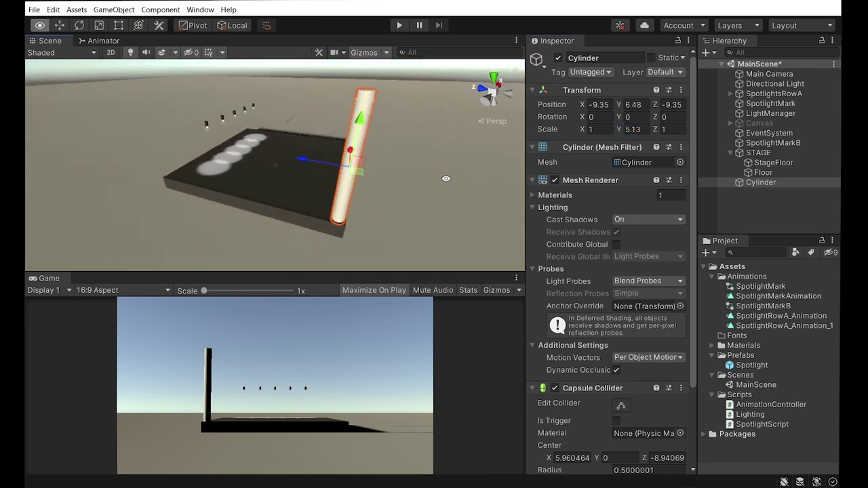
{"action": "left_click_drag", "start_coordinate": [272, 169], "coordinate": [501, 44], "text": "alt"}
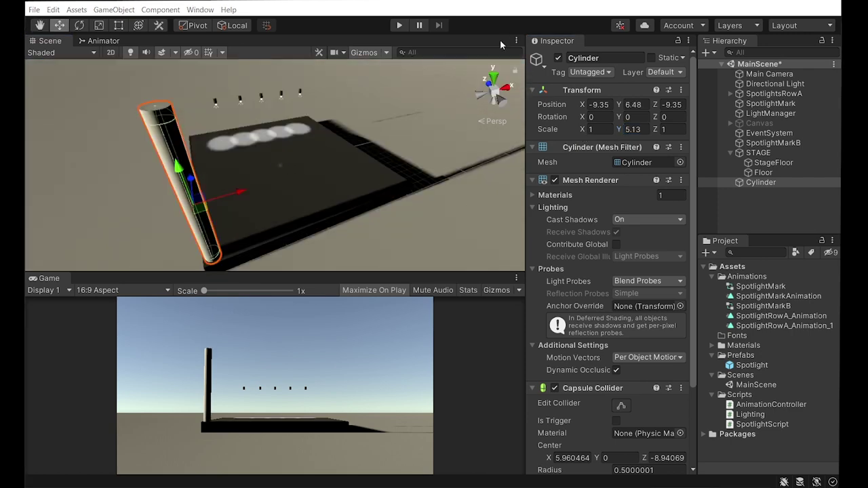
{"action": "left_click_drag", "start_coordinate": [395, 270], "coordinate": [396, 339]}
{"action": "key", "text": "f"}
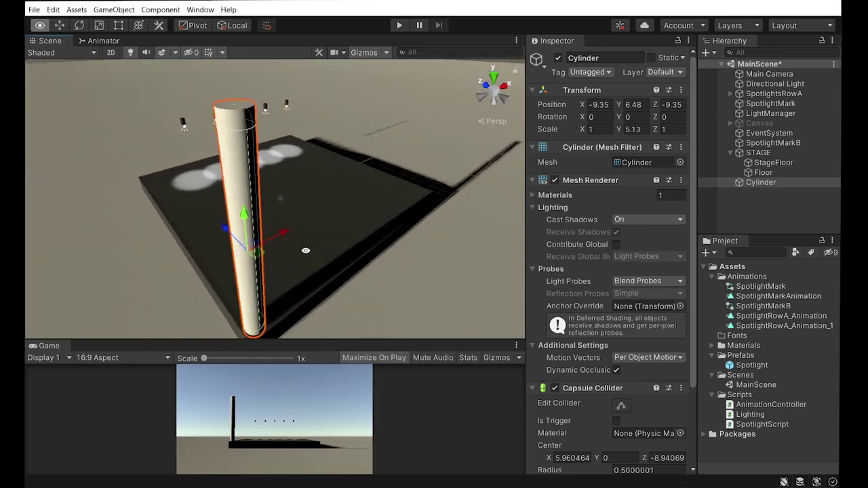
Step: Set the Cylinder's scale to 0.1 × 5 × 0.1 so it becomes a thin pole
{"action": "left_click", "coordinate": [747, 203]}
{"action": "left_click", "coordinate": [760, 182]}
{"action": "type", "text": "0.1"}
{"action": "left_click", "coordinate": [665, 128]}
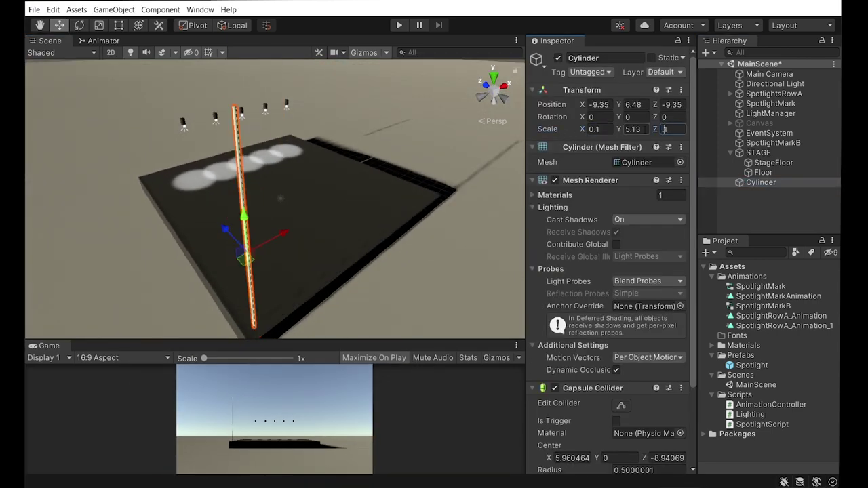
{"action": "key", "text": "Return"}
{"action": "key", "text": "f"}
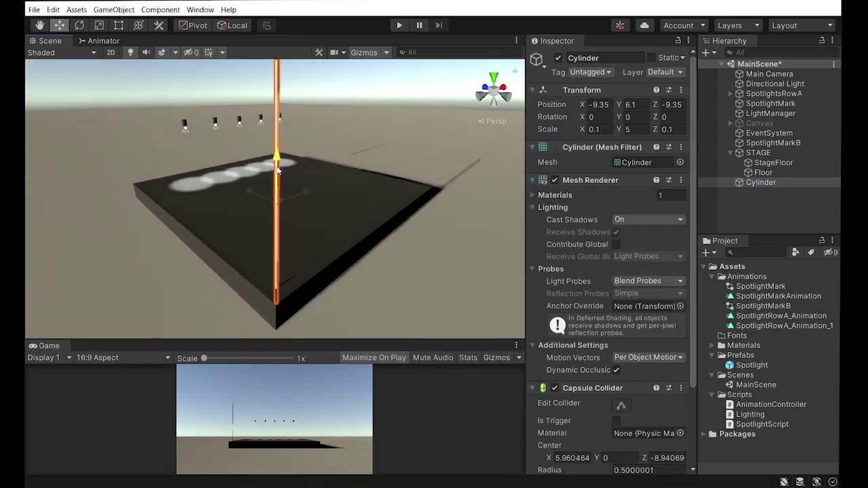
{"action": "left_click_drag", "start_coordinate": [277, 170], "coordinate": [277, 172]}
{"action": "left_click_drag", "start_coordinate": [277, 173], "coordinate": [175, 83], "text": "alt"}
{"action": "left_click_drag", "start_coordinate": [212, 165], "coordinate": [228, 257], "text": "alt"}
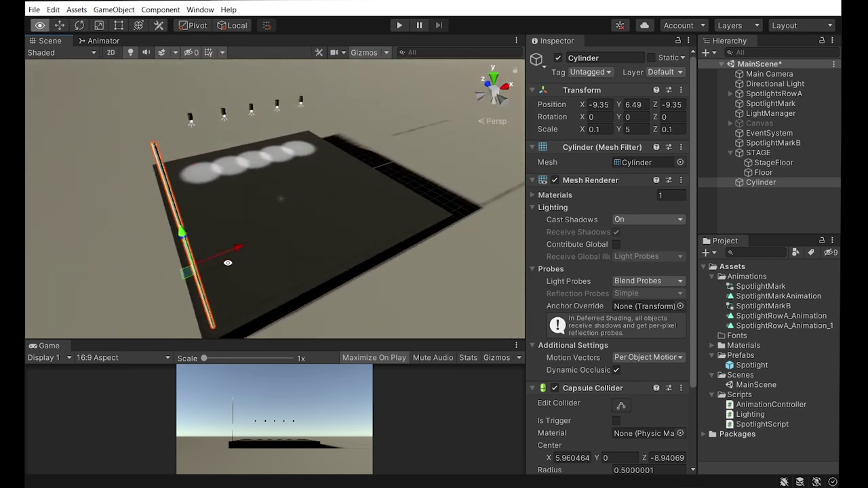
Step: Duplicate the pole to create Cylinder (1)
{"action": "left_click", "coordinate": [742, 209]}
{"action": "left_click", "coordinate": [753, 183]}
{"action": "right_click", "coordinate": [753, 184]}
{"action": "left_click", "coordinate": [794, 252]}
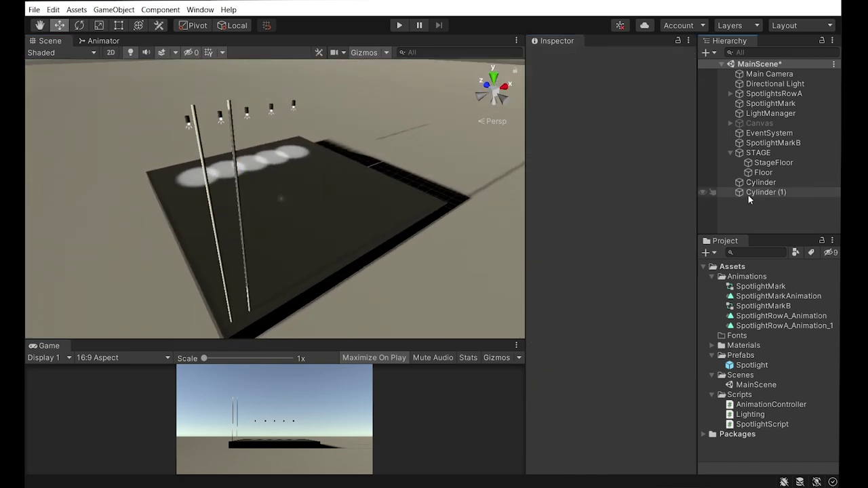
Step: Duplicate Cylinder (1) and place the copy at Z position -8.35
{"action": "right_click", "coordinate": [748, 195]}
{"action": "left_click", "coordinate": [731, 190]}
{"action": "key", "text": "ctrl+d"}
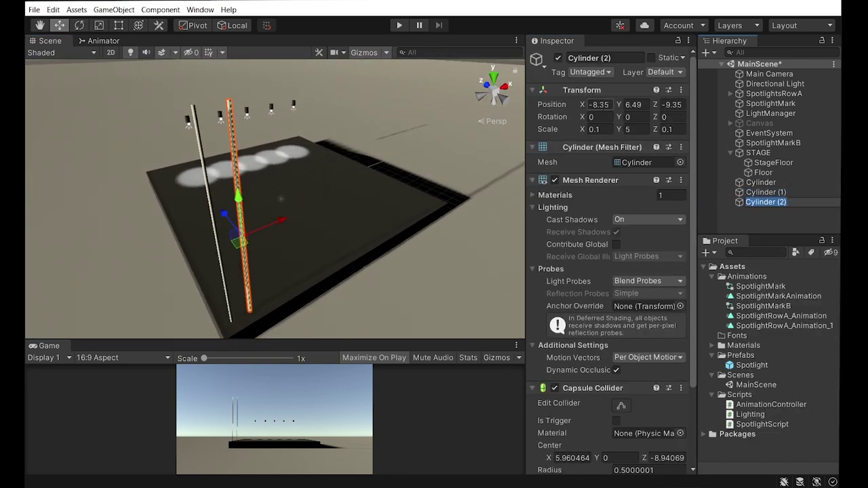
{"action": "type", "text": "-8.35"}
{"action": "key", "text": "Return"}
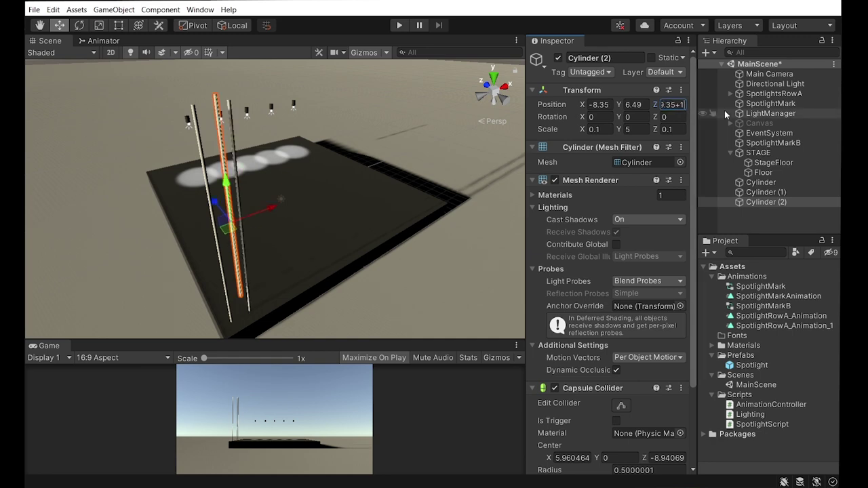
{"action": "left_click_drag", "start_coordinate": [280, 266], "coordinate": [303, 282], "text": "alt"}
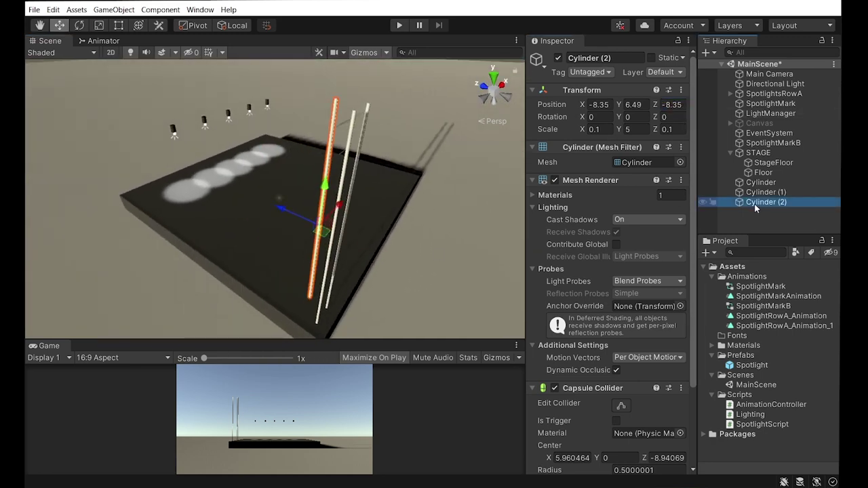
Step: Duplicate another pole to make Cylinder (3) and view the four-pole square
{"action": "key", "text": "ctrl+d"}
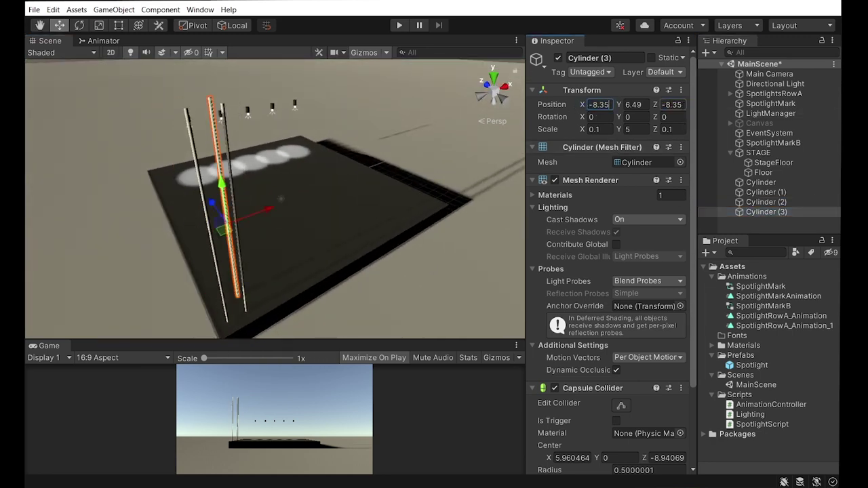
{"action": "left_click", "coordinate": [776, 229]}
{"action": "left_click_drag", "start_coordinate": [285, 224], "coordinate": [300, 286], "text": "alt"}
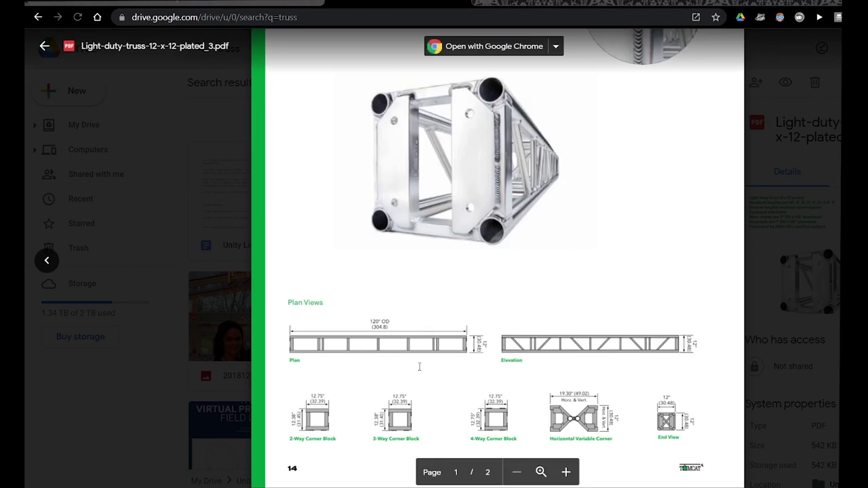
{"action": "scroll", "coordinate": [419, 367], "scroll_direction": "down", "scroll_amount": 1}
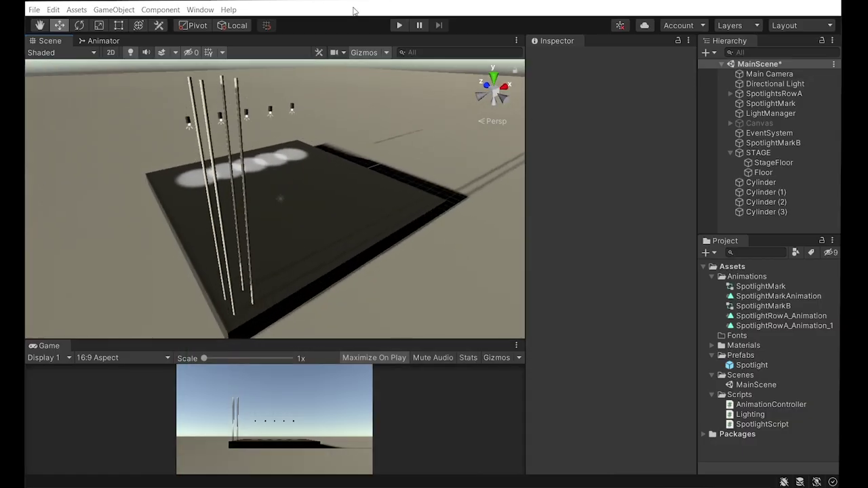
{"action": "left_click", "coordinate": [114, 10]}
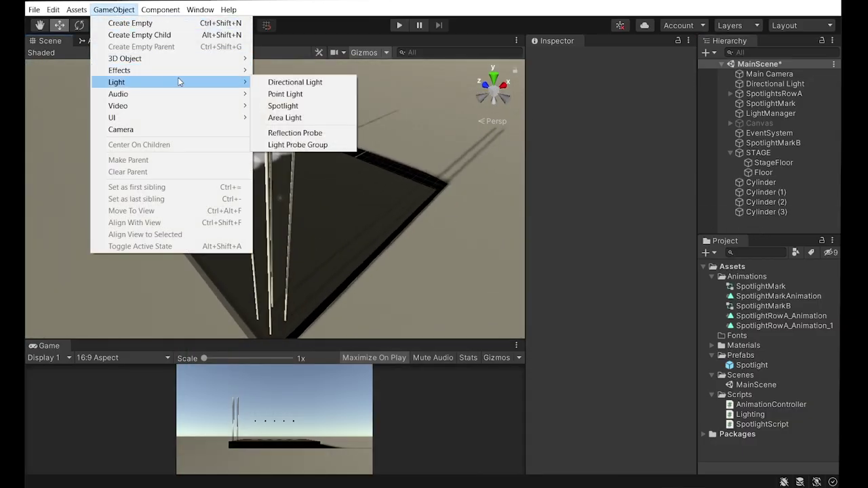
Step: Add a new cylinder from the 3D shapes menu, then delete it again
{"action": "left_click", "coordinate": [197, 35]}
{"action": "key", "text": "ctrl+z"}
{"action": "left_click", "coordinate": [114, 9]}
{"action": "mouse_move", "coordinate": [192, 63]}
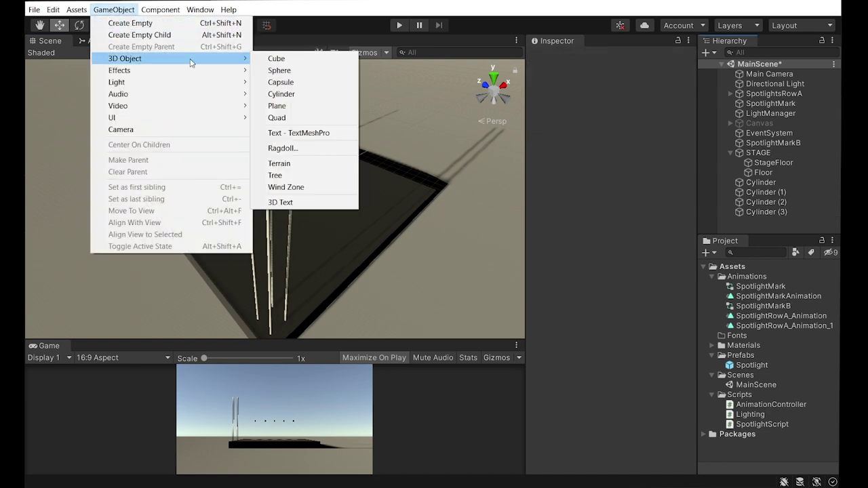
{"action": "left_click", "coordinate": [332, 93]}
{"action": "left_click_drag", "start_coordinate": [325, 164], "coordinate": [169, 171], "text": "alt"}
{"action": "key", "text": "Delete"}
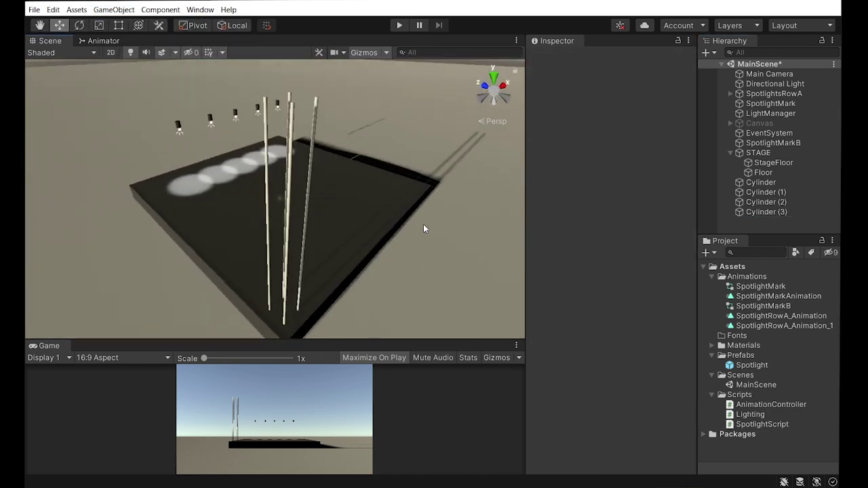
Step: Tilt the last pole 45° on Z and move it between two poles
{"action": "left_click", "coordinate": [755, 212]}
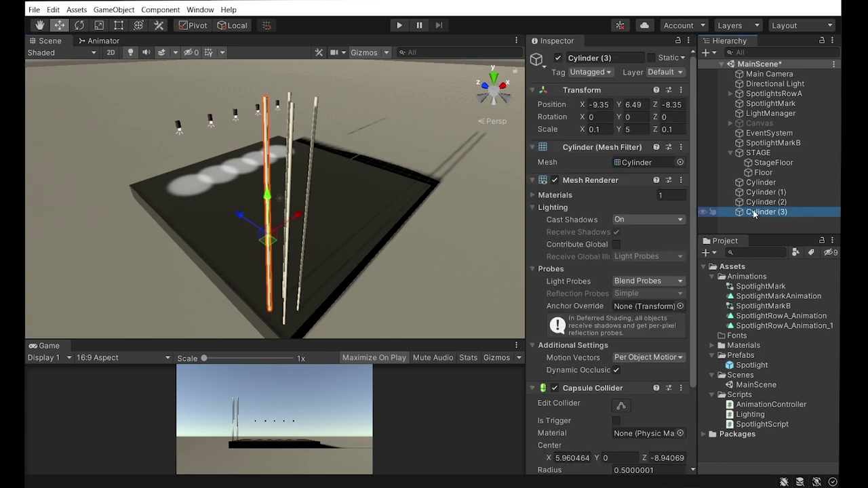
{"action": "left_click", "coordinate": [658, 117]}
{"action": "type", "text": "45"}
{"action": "key", "text": "Return"}
{"action": "mouse_move", "coordinate": [407, 204]}
{"action": "left_mouse_down", "text": "alt"}
{"action": "mouse_move", "coordinate": [340, 209]}
{"action": "mouse_move", "coordinate": [622, 128]}
{"action": "left_mouse_up", "text": "alt"}
{"action": "mouse_move", "coordinate": [272, 204]}
{"action": "left_mouse_down", "text": "alt"}
{"action": "mouse_move", "coordinate": [163, 156]}
{"action": "mouse_move", "coordinate": [173, 163]}
{"action": "mouse_move", "coordinate": [196, 251]}
{"action": "mouse_move", "coordinate": [285, 261]}
{"action": "left_mouse_up", "text": "alt"}
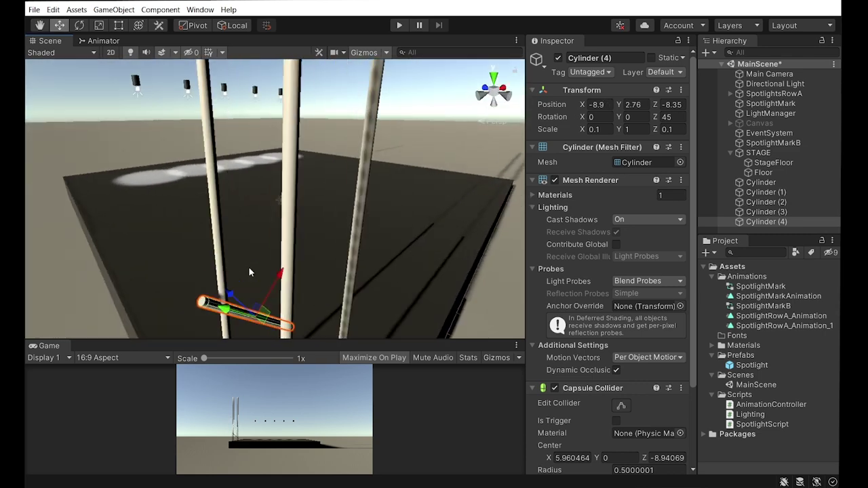
Step: Shorten brace Cylinder (4) to a Y scale of about 0.67
{"action": "left_click_drag", "start_coordinate": [612, 135], "coordinate": [604, 134]}
{"action": "left_click_drag", "start_coordinate": [238, 217], "coordinate": [133, 213], "text": "alt"}
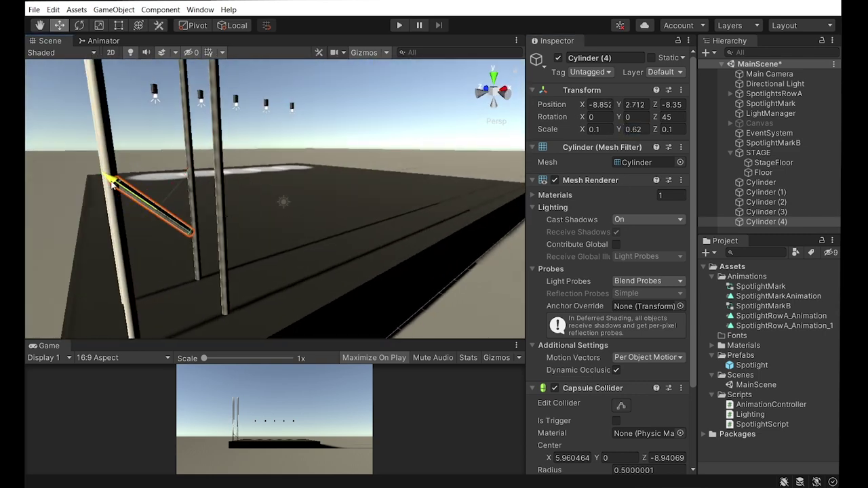
{"action": "left_click_drag", "start_coordinate": [112, 184], "coordinate": [74, 121], "text": "alt"}
{"action": "left_click", "coordinate": [258, 267]}
{"action": "left_click", "coordinate": [765, 223]}
{"action": "left_click", "coordinate": [621, 130]}
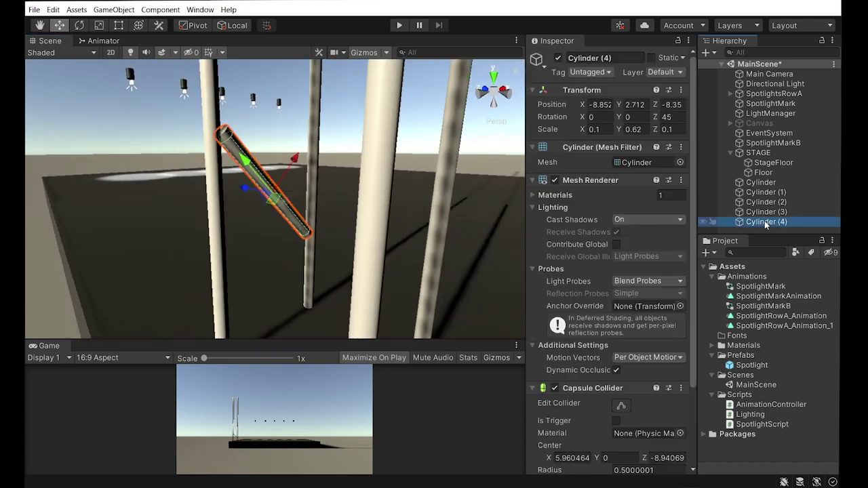
{"action": "mouse_move", "coordinate": [453, 158]}
{"action": "left_mouse_down", "text": "alt"}
{"action": "mouse_move", "coordinate": [121, 141]}
{"action": "mouse_move", "coordinate": [163, 142]}
{"action": "left_mouse_up", "text": "alt"}
{"action": "left_click", "coordinate": [122, 141]}
{"action": "key", "text": "ctrl+z"}
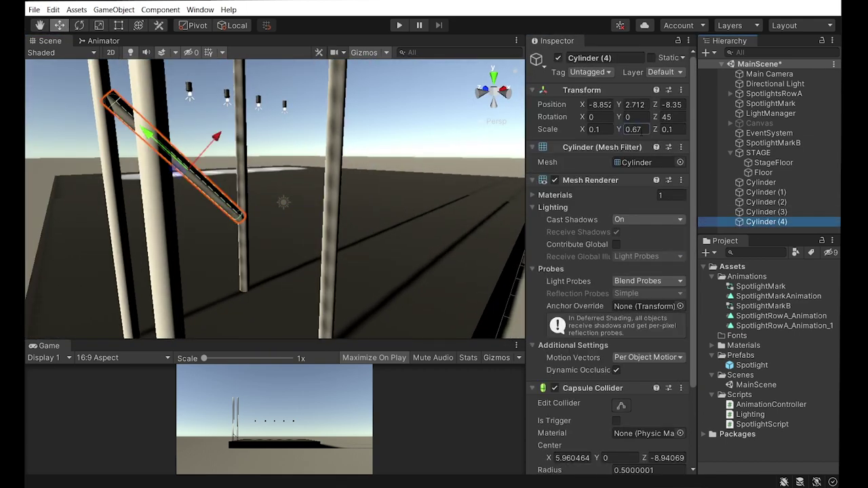
{"action": "mouse_move", "coordinate": [301, 136]}
{"action": "left_mouse_down", "text": "alt"}
{"action": "mouse_move", "coordinate": [208, 216]}
{"action": "mouse_move", "coordinate": [278, 252]}
{"action": "left_mouse_up", "text": "alt"}
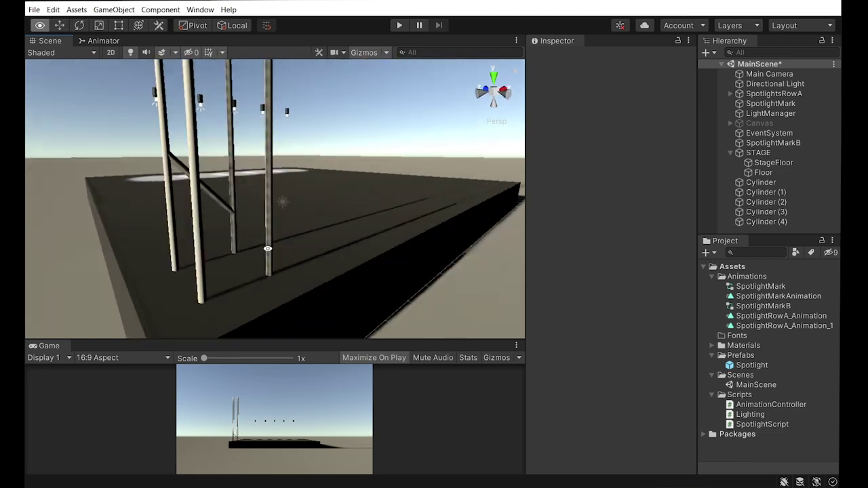
Step: Make all four truss poles thicker with a 0.2 scale value
{"action": "left_click_drag", "start_coordinate": [235, 283], "coordinate": [244, 217], "text": "alt"}
{"action": "left_click", "coordinate": [761, 182]}
{"action": "left_click", "coordinate": [767, 212], "text": "shift"}
{"action": "type", "text": "0.2"}
{"action": "key", "text": "Return"}
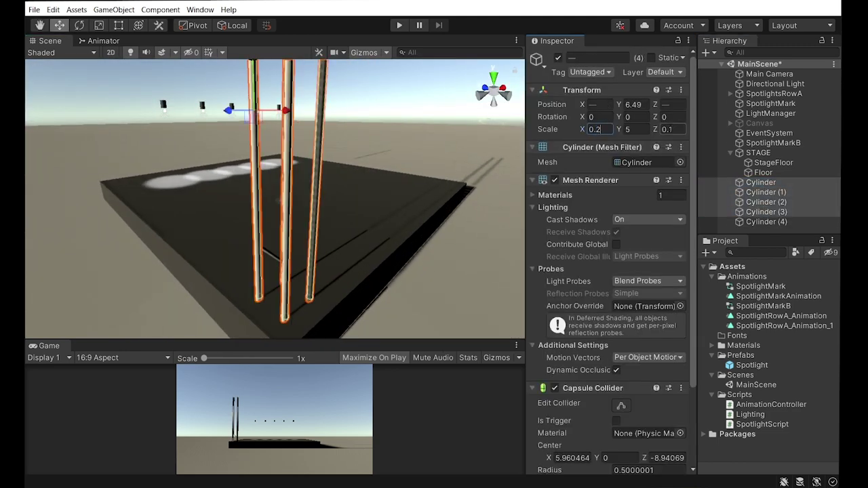
{"action": "left_click", "coordinate": [760, 232]}
{"action": "mouse_move", "coordinate": [299, 224]}
{"action": "left_mouse_down", "text": "alt"}
{"action": "mouse_move", "coordinate": [345, 232]}
{"action": "mouse_move", "coordinate": [276, 260]}
{"action": "mouse_move", "coordinate": [267, 225]}
{"action": "mouse_move", "coordinate": [321, 260]}
{"action": "left_mouse_up", "text": "alt"}
Step: Frame brace Cylinder (4) and set its Y position to 2
{"action": "left_click", "coordinate": [758, 224]}
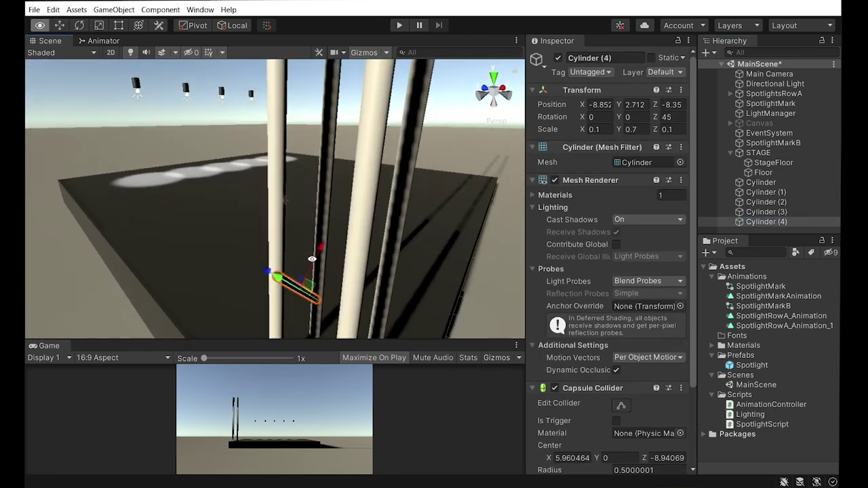
{"action": "left_click_drag", "start_coordinate": [285, 204], "coordinate": [170, 170], "text": "alt"}
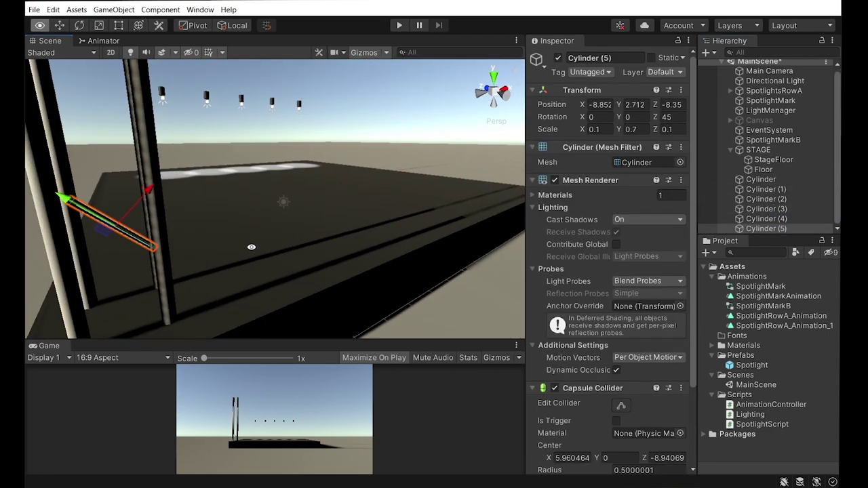
{"action": "key", "text": "f"}
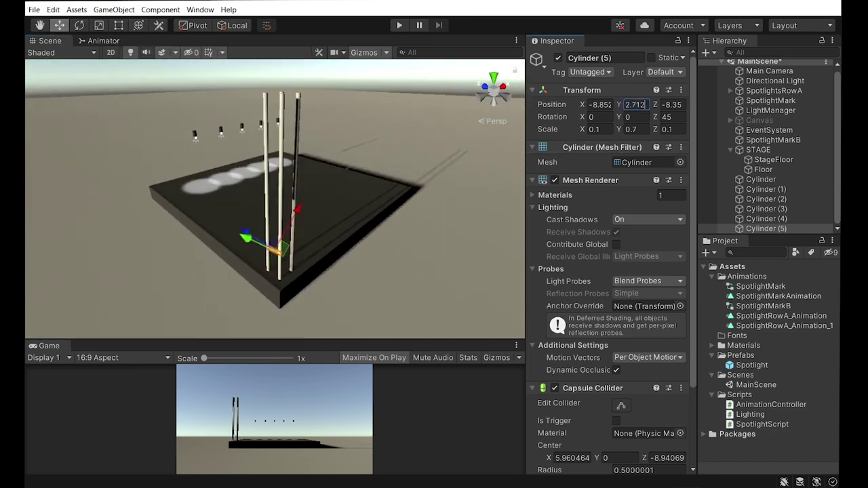
{"action": "type", "text": "2"}
{"action": "key", "text": "Return"}
{"action": "left_click_drag", "start_coordinate": [339, 312], "coordinate": [390, 270], "text": "alt"}
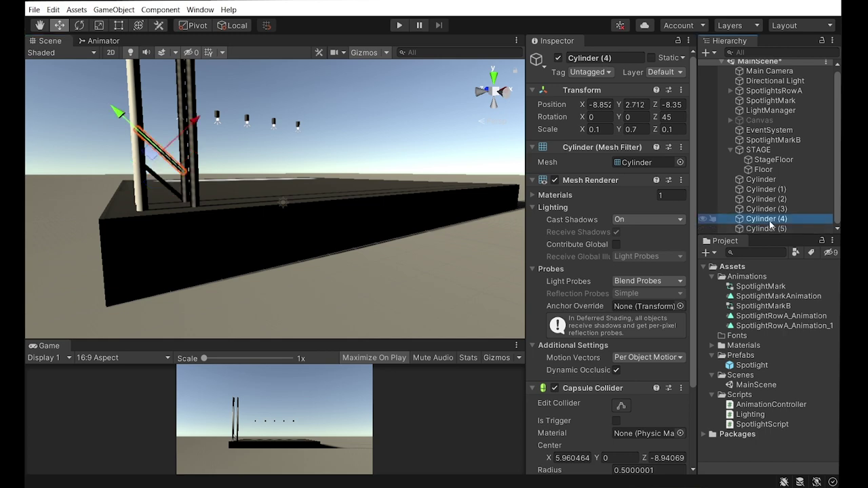
{"action": "left_click_drag", "start_coordinate": [219, 289], "coordinate": [285, 258], "text": "alt"}
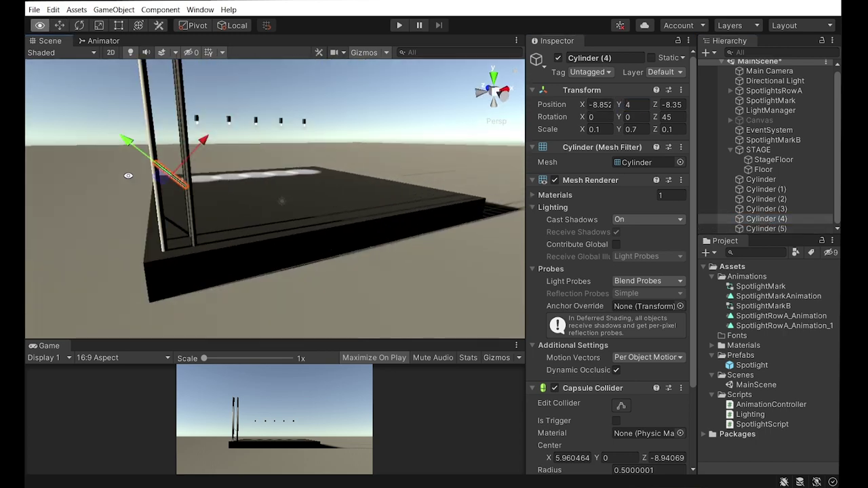
Step: Duplicate the brace with a negative Z rotation at height 3, then inspect the truss
{"action": "key", "text": "ctrl+d"}
{"action": "left_click", "coordinate": [665, 116]}
{"action": "type", "text": "-"}
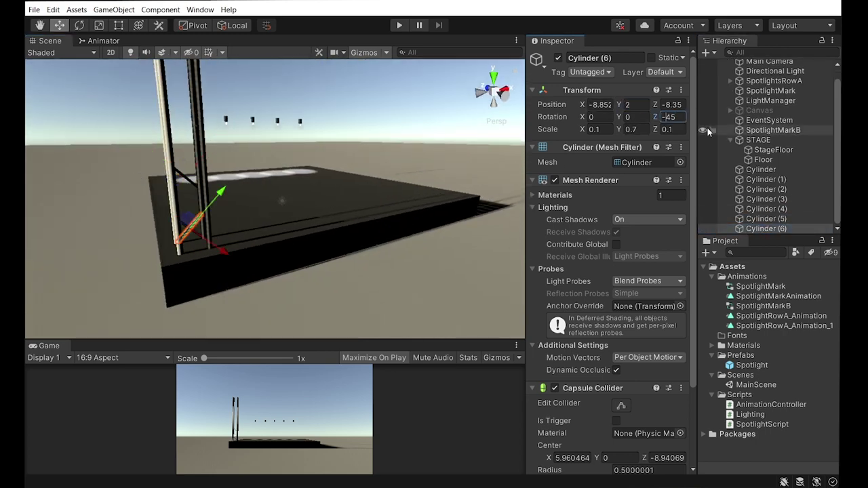
{"action": "left_click", "coordinate": [202, 212]}
{"action": "left_click_drag", "start_coordinate": [202, 212], "coordinate": [243, 248], "text": "alt"}
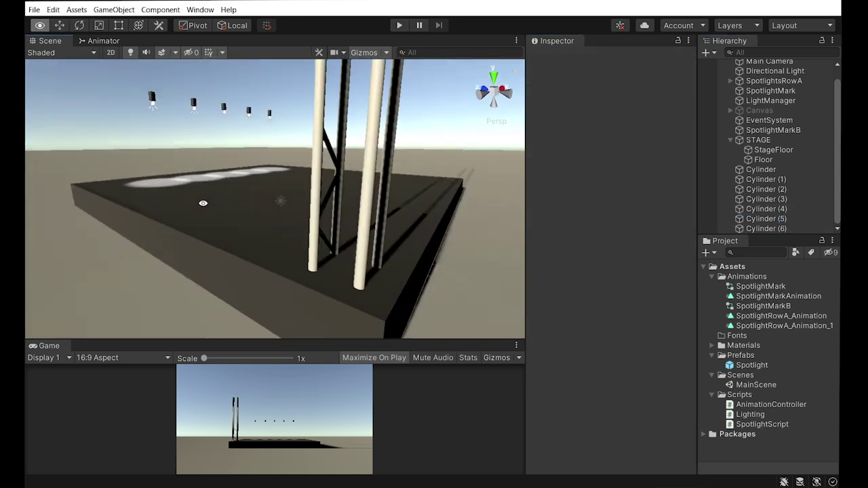
{"action": "right_click_drag", "start_coordinate": [243, 248], "coordinate": [223, 217]}
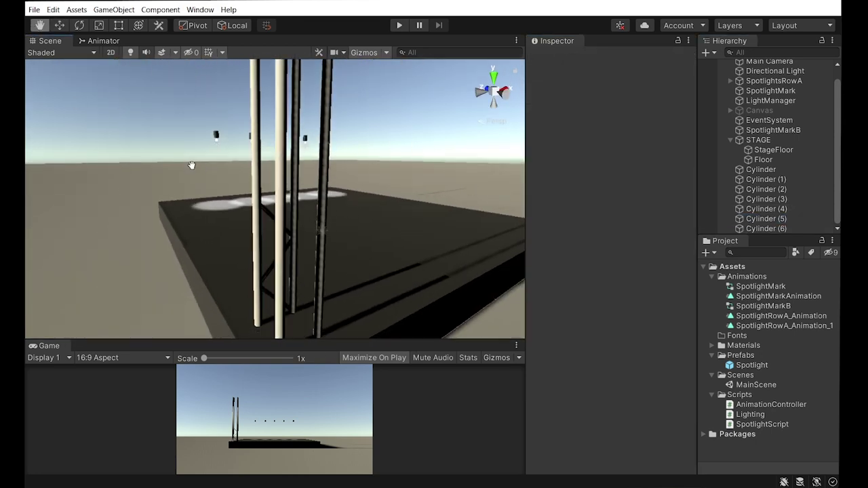
{"action": "right_click_drag", "start_coordinate": [223, 217], "coordinate": [285, 306]}
{"action": "scroll", "coordinate": [241, 158], "scroll_direction": "down", "scroll_amount": 5}
{"action": "scroll", "coordinate": [240, 157], "scroll_direction": "up", "scroll_amount": 2}
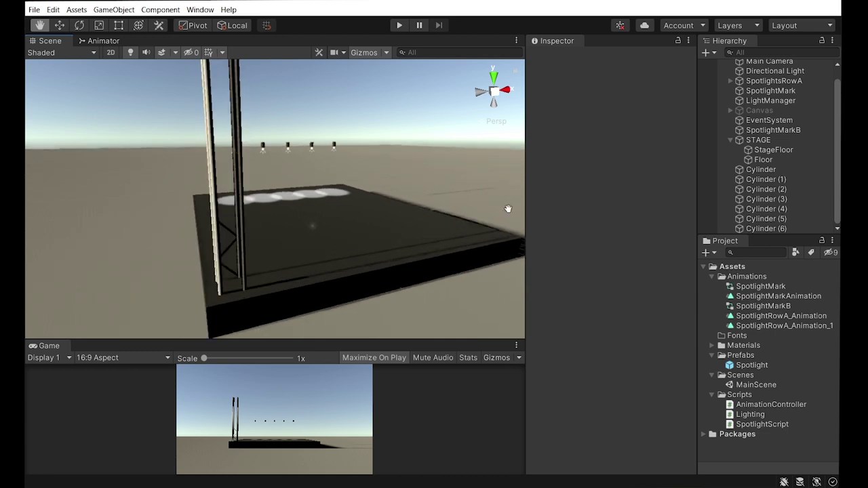
{"action": "left_click", "coordinate": [769, 210], "text": "shift"}
{"action": "left_click", "coordinate": [772, 210]}
Step: Stack zigzag braces up the tower to height 9 and check Cylinder (11)
{"action": "left_click", "coordinate": [770, 231]}
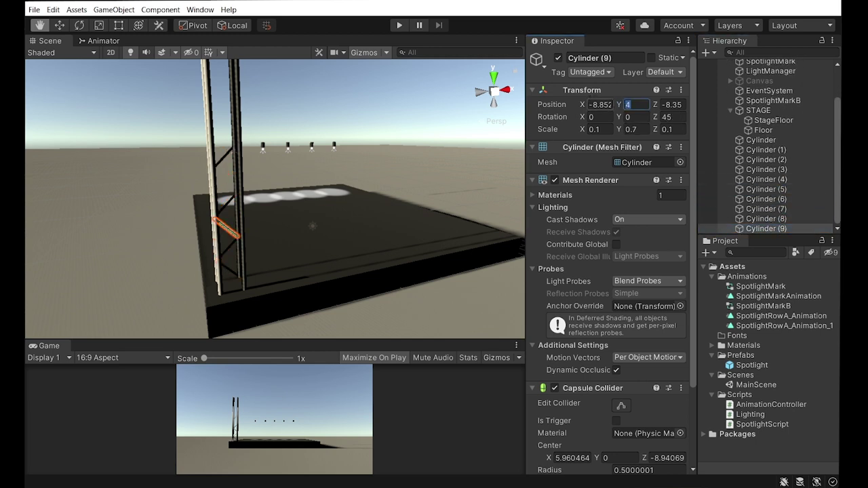
{"action": "scroll", "coordinate": [403, 230], "scroll_direction": "down", "scroll_amount": 3}
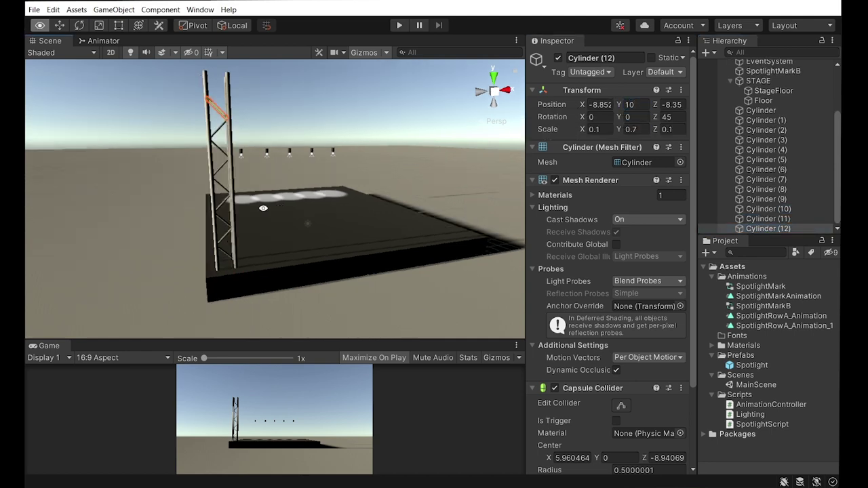
{"action": "left_click", "coordinate": [704, 219]}
{"action": "left_click", "coordinate": [768, 209]}
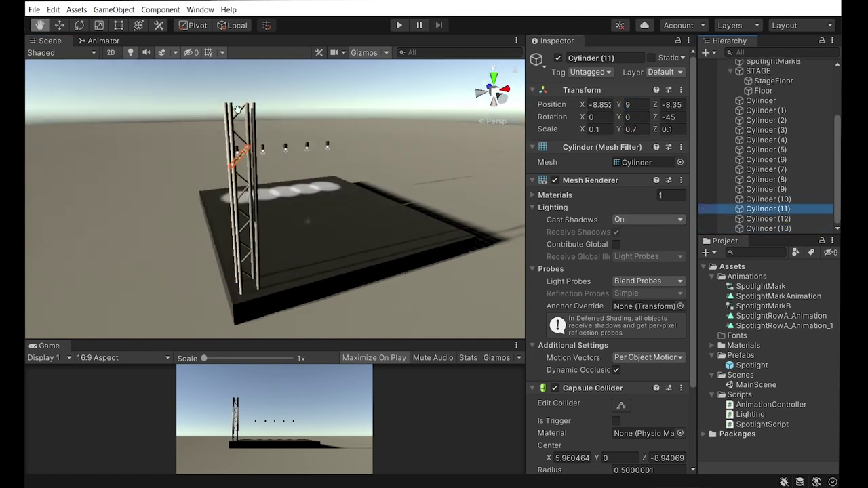
{"action": "mouse_move", "coordinate": [401, 178]}
{"action": "left_mouse_down"}
{"action": "mouse_move", "coordinate": [303, 185]}
{"action": "mouse_move", "coordinate": [256, 205]}
{"action": "left_mouse_up"}
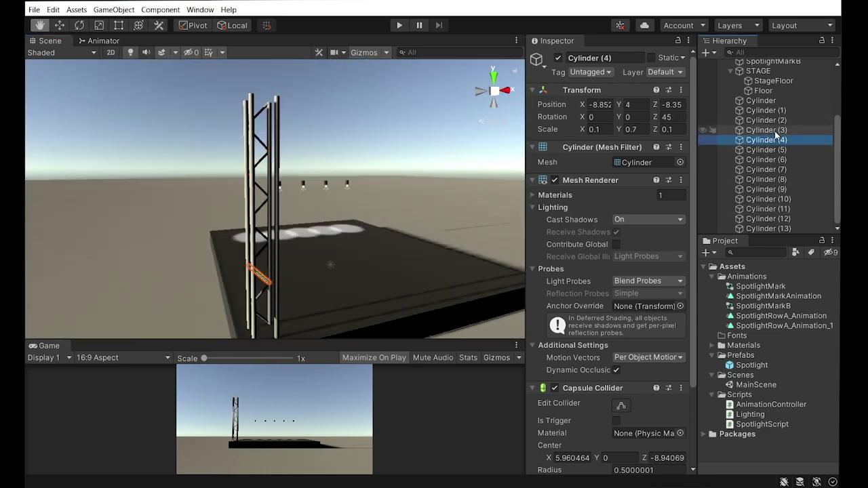
Step: Group braces Cylinder (4)–(13) under a new empty parent named TrussCrossBraces
{"action": "left_click", "coordinate": [766, 228], "text": "shift"}
{"action": "left_click_drag", "start_coordinate": [619, 105], "coordinate": [623, 105]}
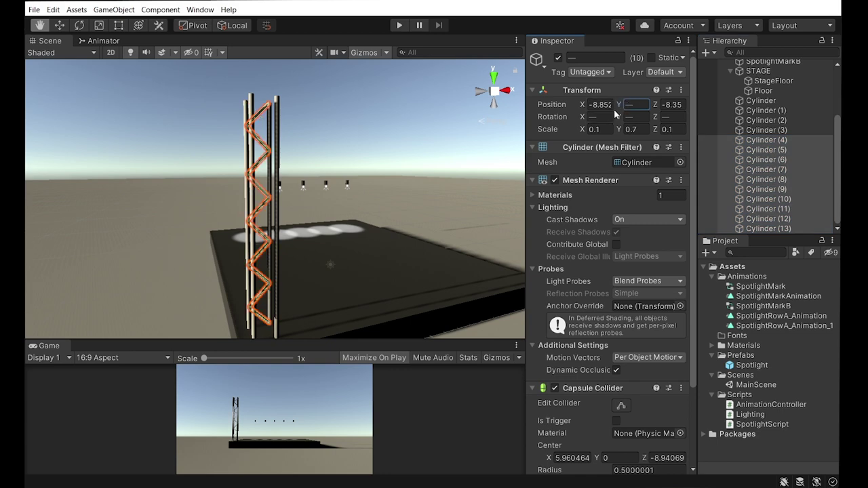
{"action": "left_click", "coordinate": [766, 139]}
{"action": "left_click", "coordinate": [767, 229], "text": "shift"}
{"action": "left_click", "coordinate": [114, 9]}
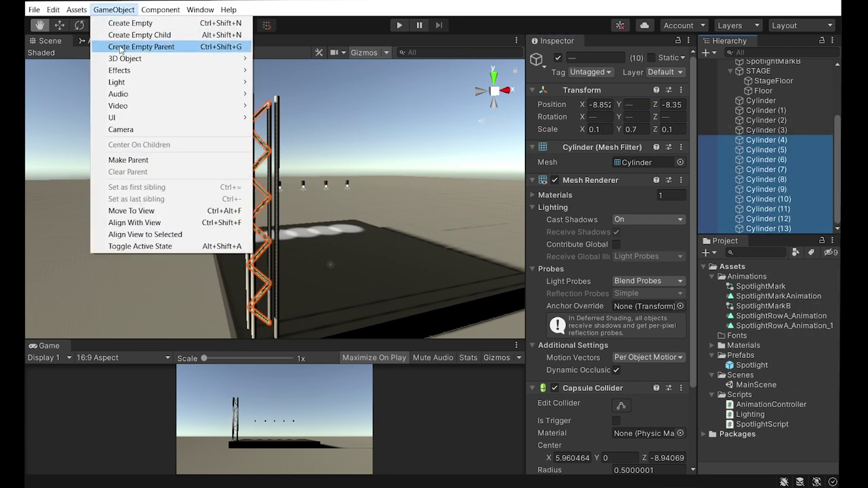
{"action": "left_click", "coordinate": [133, 46]}
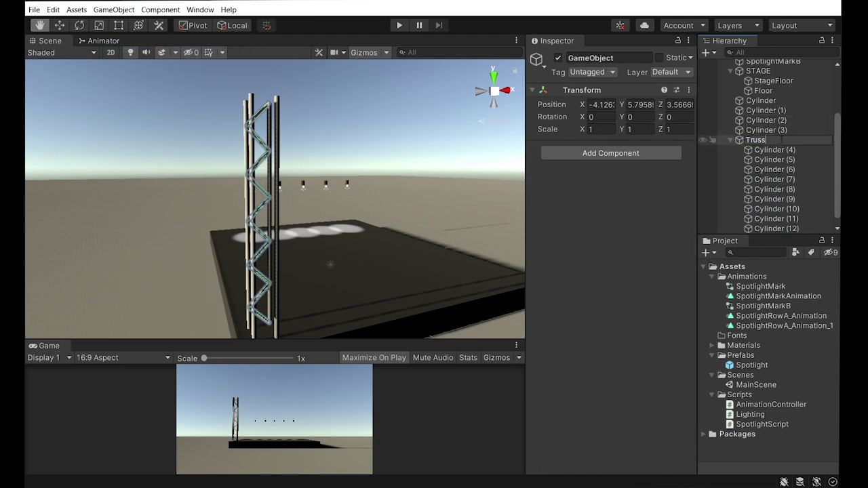
{"action": "left_click", "coordinate": [726, 140]}
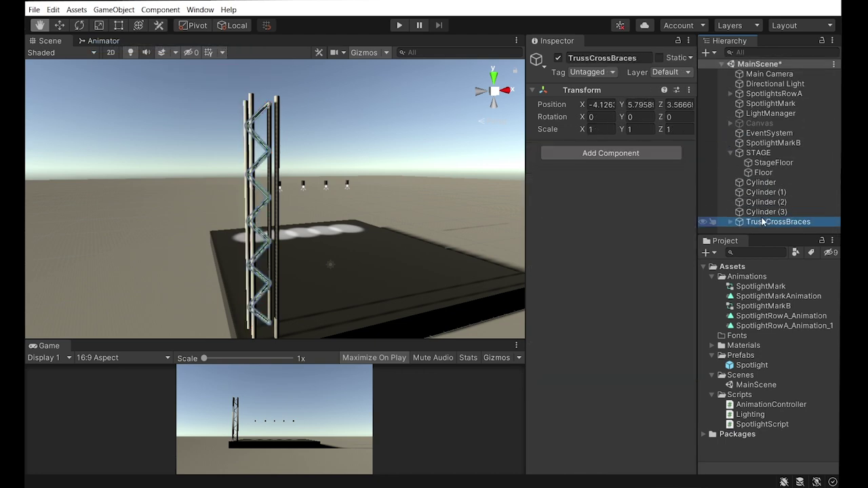
{"action": "key", "text": "ctrl+d"}
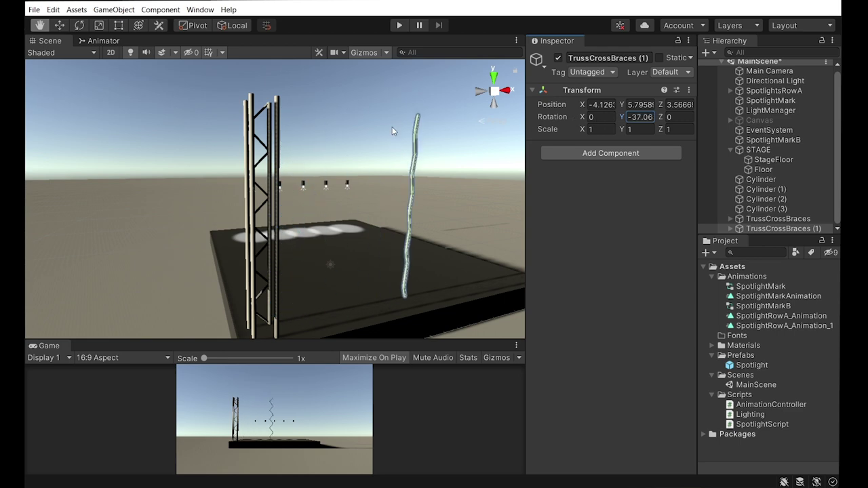
{"action": "type", "text": "0"}
{"action": "left_click_drag", "start_coordinate": [207, 150], "coordinate": [232, 217], "text": "alt"}
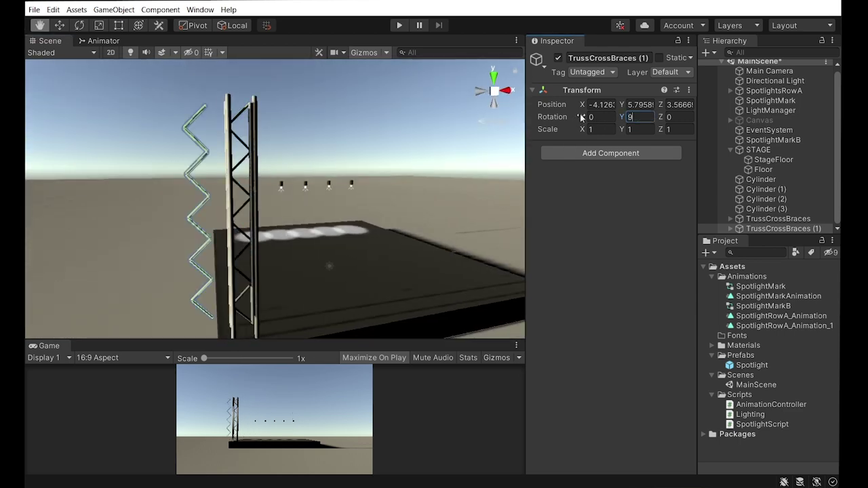
{"action": "type", "text": "90"}
{"action": "key", "text": "Return"}
{"action": "key", "text": "f"}
{"action": "mouse_move", "coordinate": [481, 216]}
{"action": "left_mouse_down"}
{"action": "mouse_move", "coordinate": [434, 230]}
{"action": "mouse_move", "coordinate": [390, 293]}
{"action": "mouse_move", "coordinate": [475, 224]}
{"action": "left_mouse_up"}
{"action": "left_click", "coordinate": [752, 229]}
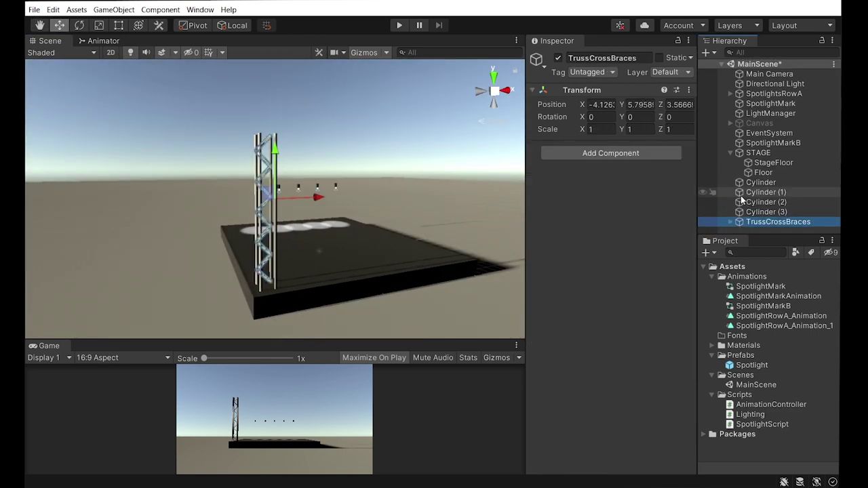
Step: Duplicate the ten brace cylinders and rotate the copies 90° on Y
{"action": "left_click_drag", "start_coordinate": [754, 225], "coordinate": [794, 139]}
{"action": "key", "text": "ctrl+d"}
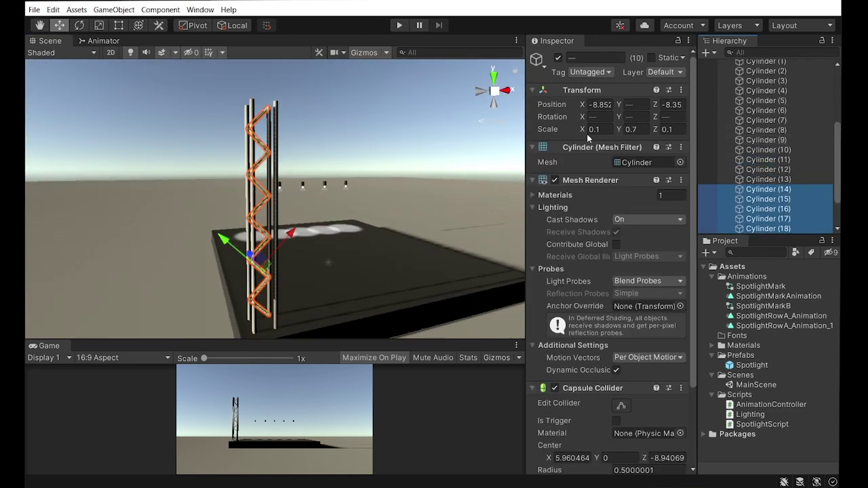
{"action": "key", "text": "Return"}
{"action": "mouse_move", "coordinate": [380, 264]}
{"action": "left_mouse_down", "text": "alt"}
{"action": "mouse_move", "coordinate": [310, 237]}
{"action": "mouse_move", "coordinate": [302, 269]}
{"action": "left_mouse_up", "text": "alt"}
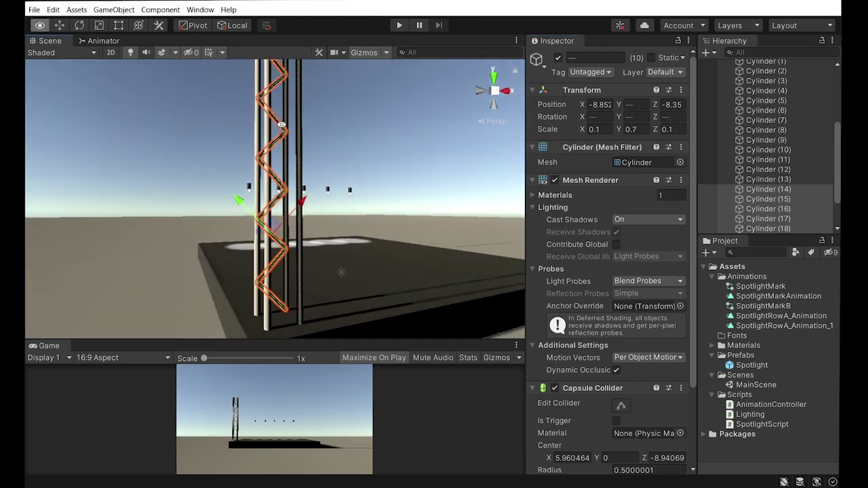
{"action": "mouse_move", "coordinate": [341, 199]}
{"action": "left_mouse_down", "text": "alt"}
{"action": "mouse_move", "coordinate": [276, 254]}
{"action": "mouse_move", "coordinate": [294, 141]}
{"action": "left_mouse_up", "text": "alt"}
{"action": "left_click", "coordinate": [294, 140]}
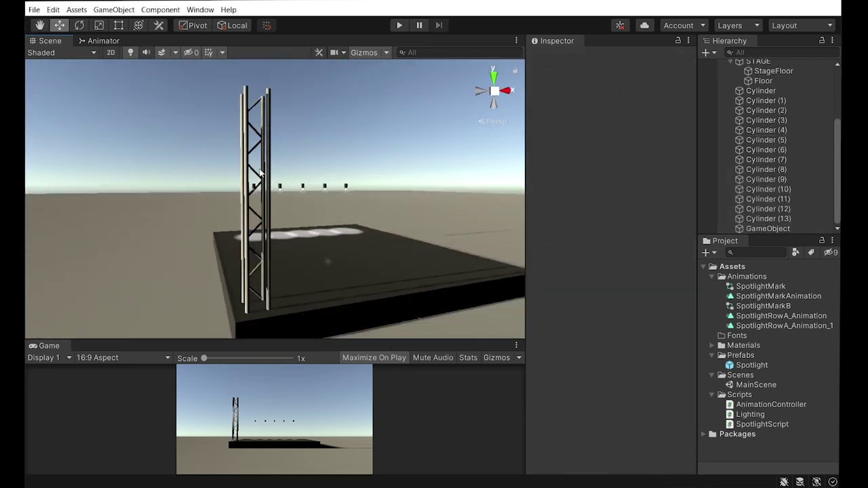
Step: Delete the leftover empty GameObject and select the truss cylinders
{"action": "left_click", "coordinate": [767, 229]}
{"action": "key", "text": "Delete"}
{"action": "left_click", "coordinate": [760, 140]}
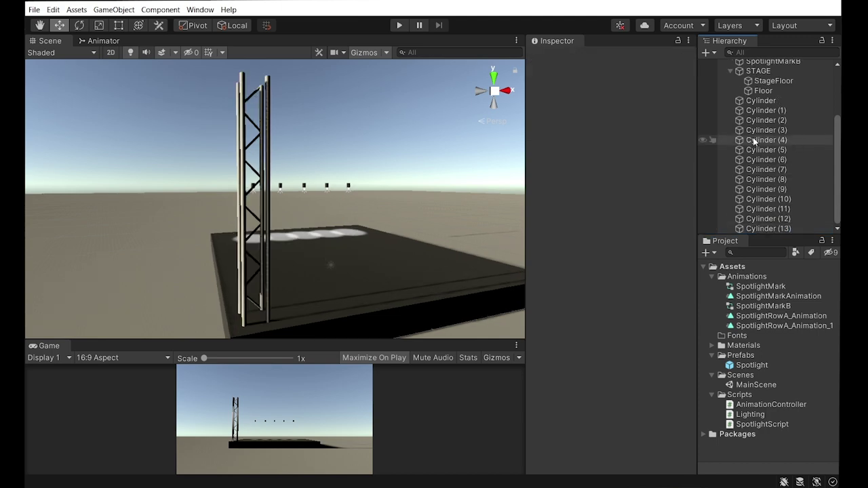
{"action": "left_click", "coordinate": [769, 229], "text": "shift"}
{"action": "left_click", "coordinate": [768, 229], "text": "shift"}
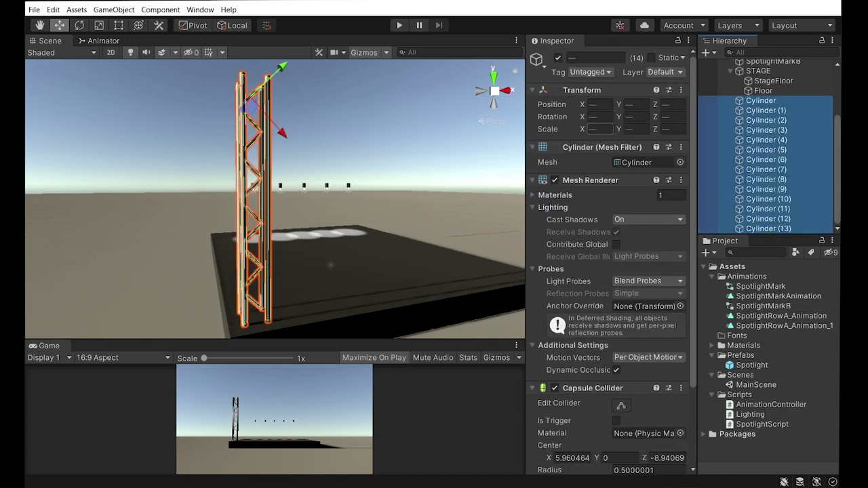
{"action": "mouse_move", "coordinate": [380, 272]}
{"action": "left_mouse_down", "text": "alt"}
{"action": "mouse_move", "coordinate": [282, 338]}
{"action": "mouse_move", "coordinate": [164, 215]}
{"action": "mouse_move", "coordinate": [197, 224]}
{"action": "left_mouse_up", "text": "alt"}
Step: Undo the empty-parent grouping and create a standalone empty GameObject instead
{"action": "left_click", "coordinate": [767, 140]}
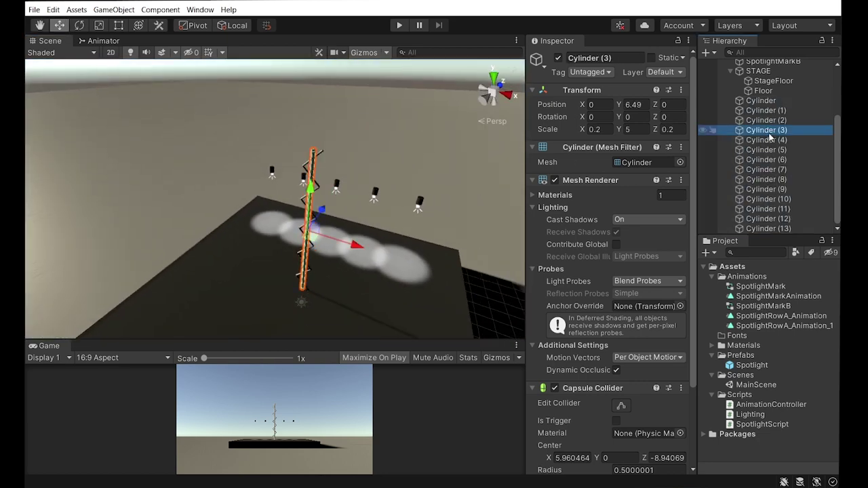
{"action": "left_click", "coordinate": [770, 228], "text": "shift"}
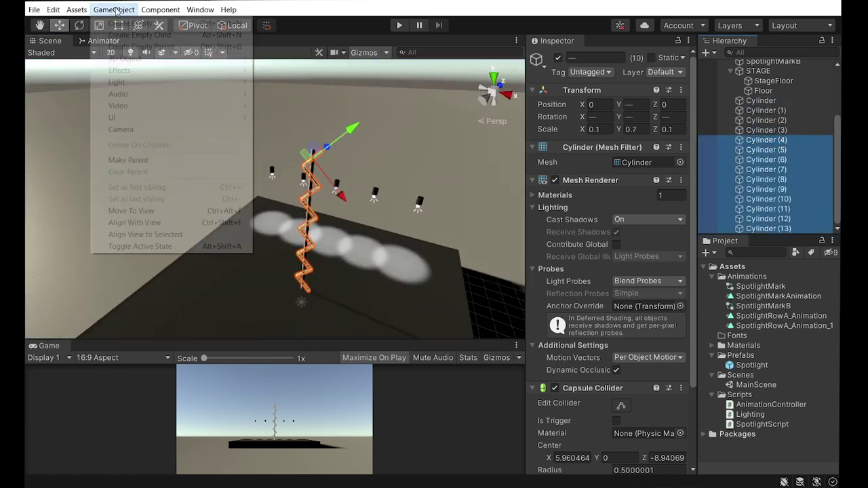
{"action": "left_click", "coordinate": [114, 10]}
{"action": "left_click", "coordinate": [135, 51]}
{"action": "key", "text": "ctrl+z"}
{"action": "left_click", "coordinate": [798, 140]}
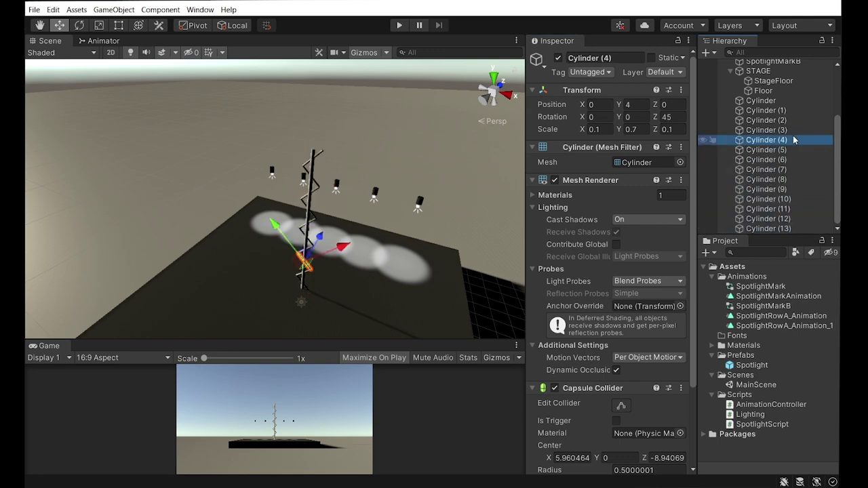
{"action": "left_click", "coordinate": [758, 70]}
{"action": "left_click", "coordinate": [114, 9]}
{"action": "left_click", "coordinate": [119, 26]}
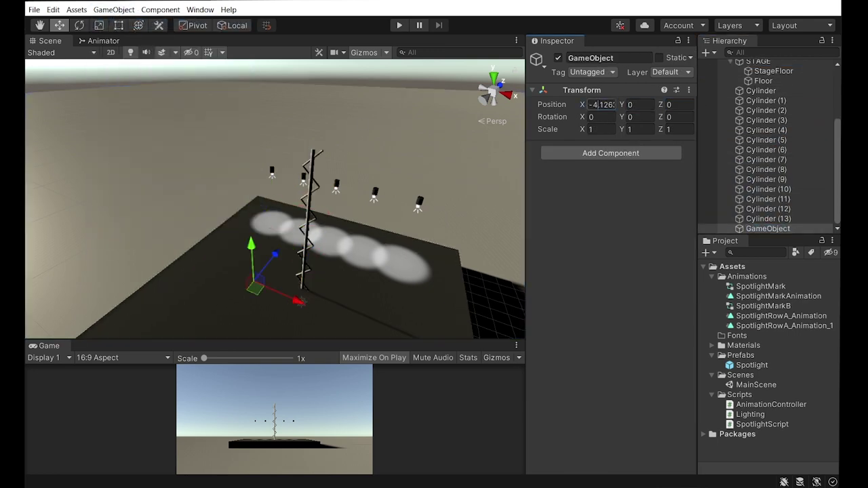
Step: Rename the new empty object to 'TrussBraces' and focus on it
{"action": "left_click_drag", "start_coordinate": [260, 299], "coordinate": [299, 299], "text": "alt"}
{"action": "key", "text": "F2"}
{"action": "type", "text": "TrussBraces"}
{"action": "key", "text": "Return"}
{"action": "double_click", "coordinate": [769, 229]}
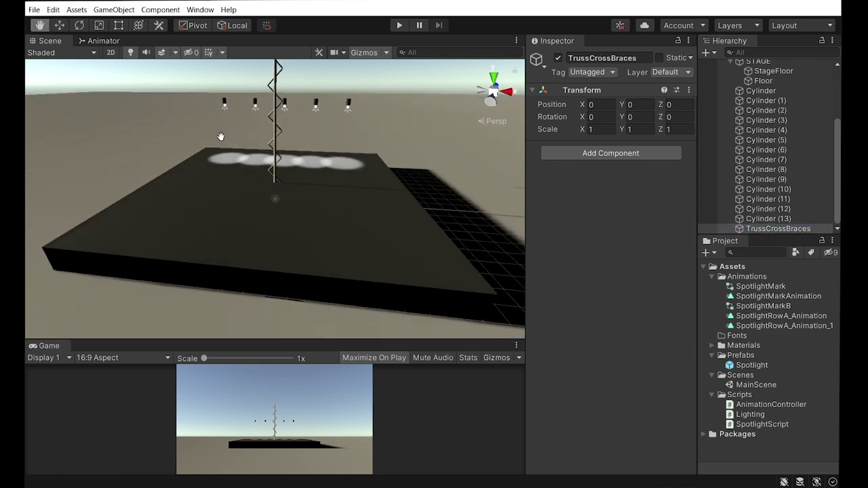
Step: Nest Cylinder (4)–(13) under the TrussCrossBraces parent and collapse the group
{"action": "left_click", "coordinate": [768, 219]}
{"action": "left_click", "coordinate": [772, 131], "text": "shift"}
{"action": "left_click_drag", "start_coordinate": [779, 229], "coordinate": [779, 230]}
{"action": "left_click", "coordinate": [778, 130]}
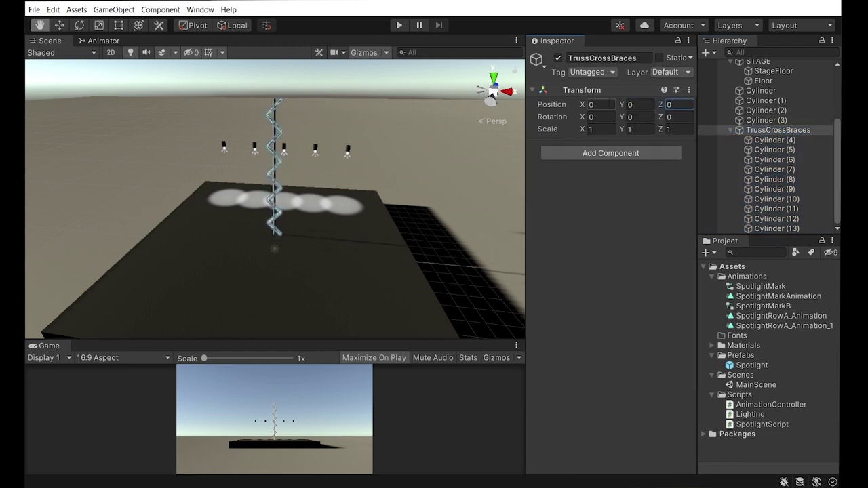
{"action": "left_click", "coordinate": [730, 130]}
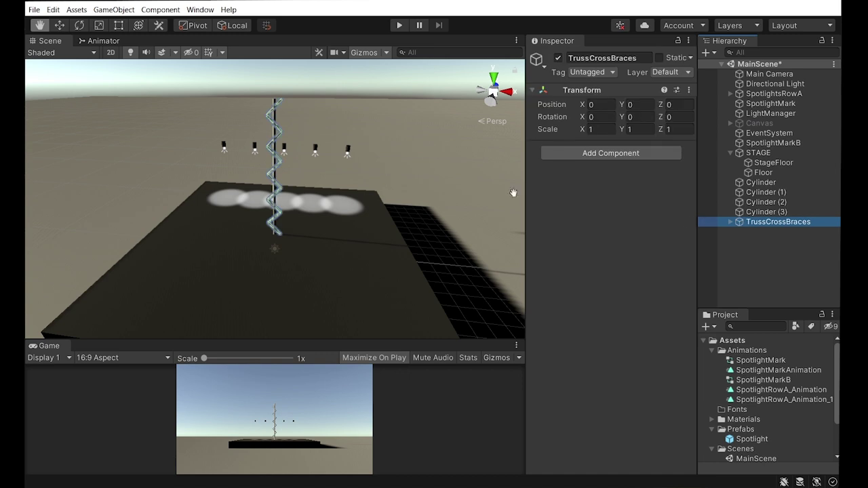
Step: Rearrange the layout, docking the Hierarchy under the Inspector and enlarging it
{"action": "left_click_drag", "start_coordinate": [586, 409], "coordinate": [587, 409]}
{"action": "mouse_move", "coordinate": [719, 40]}
{"action": "left_mouse_down"}
{"action": "mouse_move", "coordinate": [521, 386]}
{"action": "mouse_move", "coordinate": [675, 292]}
{"action": "left_mouse_up"}
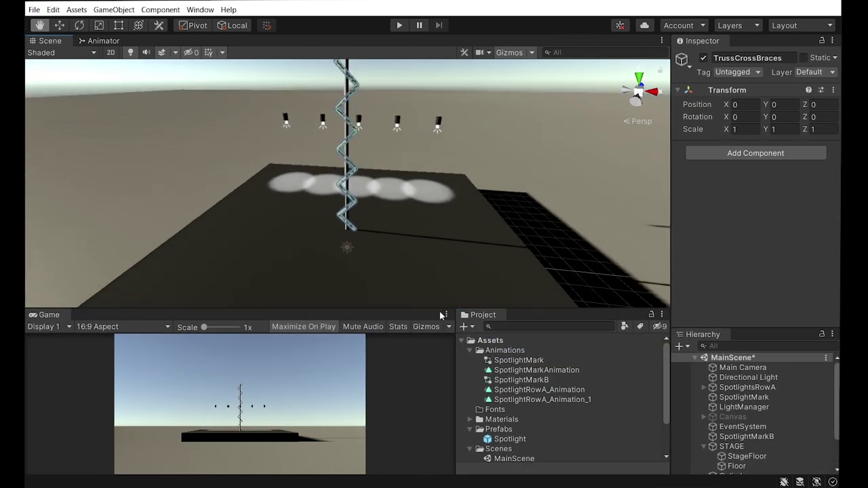
{"action": "left_click_drag", "start_coordinate": [740, 328], "coordinate": [740, 177]}
{"action": "mouse_move", "coordinate": [293, 164]}
{"action": "left_mouse_down", "text": "alt"}
{"action": "mouse_move", "coordinate": [347, 160]}
{"action": "mouse_move", "coordinate": [356, 254]}
{"action": "left_mouse_up", "text": "alt"}
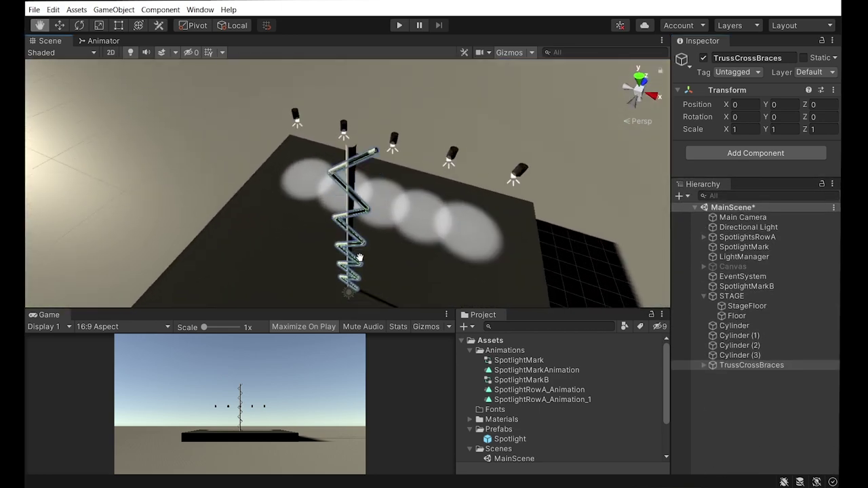
Step: Duplicate TrussCrossBraces and offset the copies, entering 0.95 on TrussCrossBraces (1)
{"action": "left_click", "coordinate": [752, 364]}
{"action": "key", "text": "ctrl+d"}
{"action": "key", "text": "ctrl+d"}
{"action": "key", "text": "ctrl+d"}
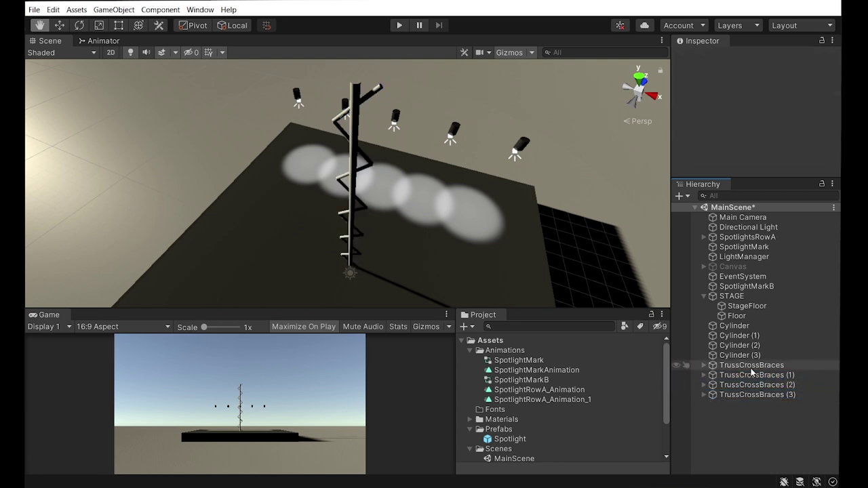
{"action": "left_click", "coordinate": [738, 375]}
{"action": "left_click", "coordinate": [744, 116]}
{"action": "type", "text": "0.95"}
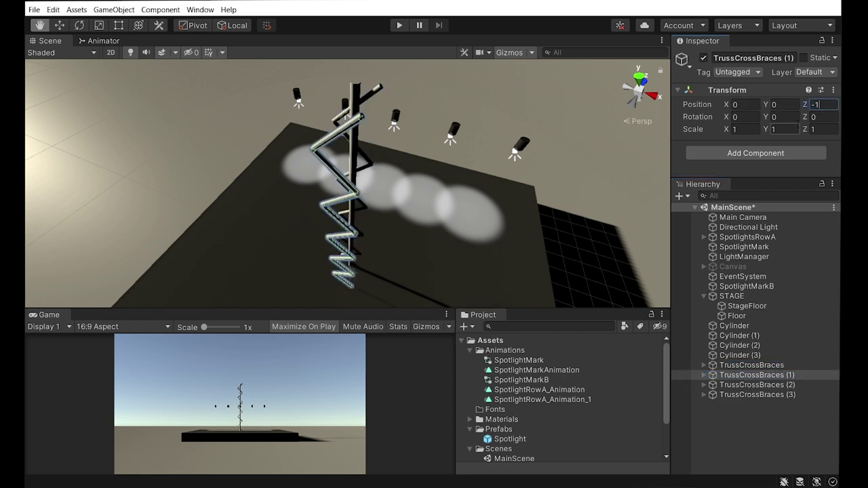
{"action": "left_click", "coordinate": [769, 385]}
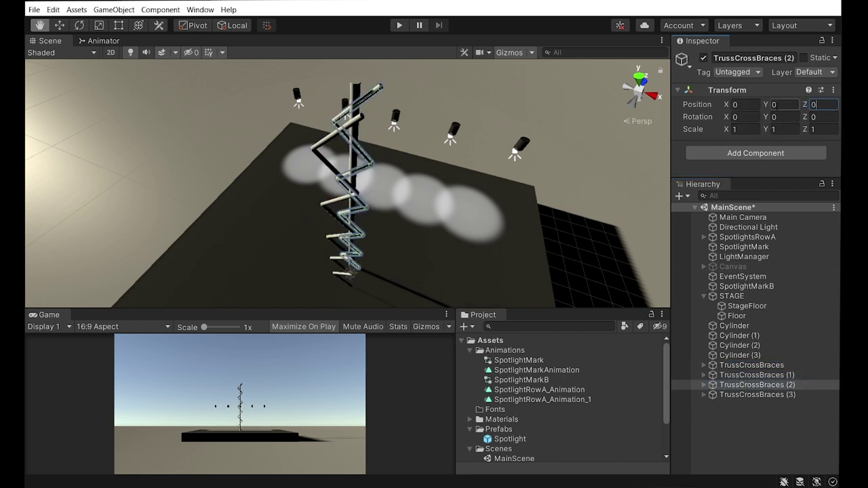
{"action": "left_click_drag", "start_coordinate": [726, 106], "coordinate": [744, 112]}
Step: Rotate TrussCrossBraces (1) 180° on Y and check the upright truss tower
{"action": "left_click", "coordinate": [776, 395]}
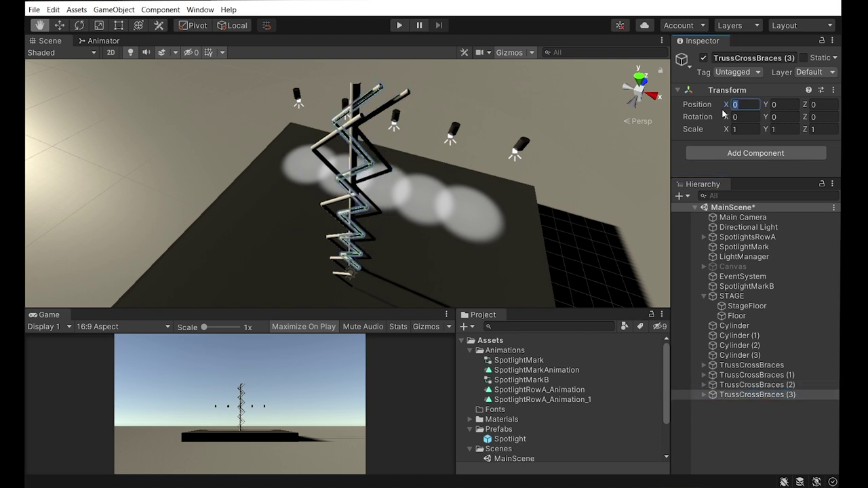
{"action": "left_click", "coordinate": [789, 386]}
{"action": "left_click", "coordinate": [764, 376]}
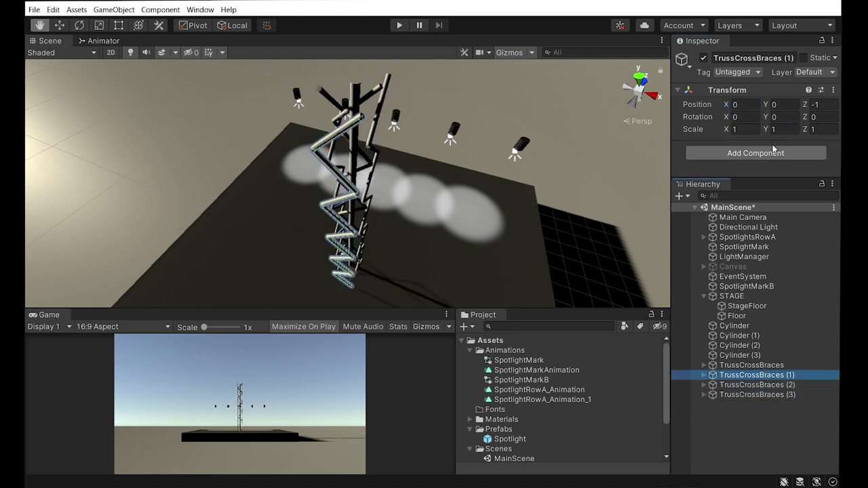
{"action": "type", "text": "-90180"}
{"action": "key", "text": "Return"}
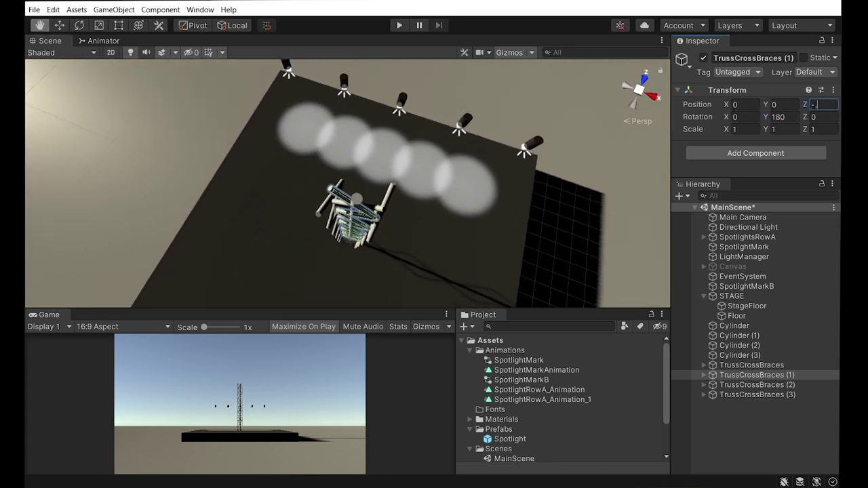
{"action": "type", "text": "0.5"}
{"action": "left_click", "coordinate": [745, 366]}
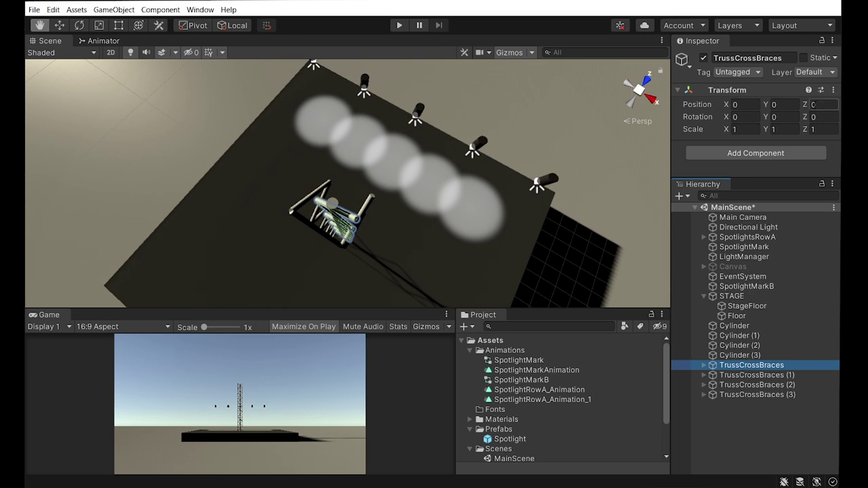
{"action": "left_click_drag", "start_coordinate": [362, 185], "coordinate": [434, 204], "text": "alt"}
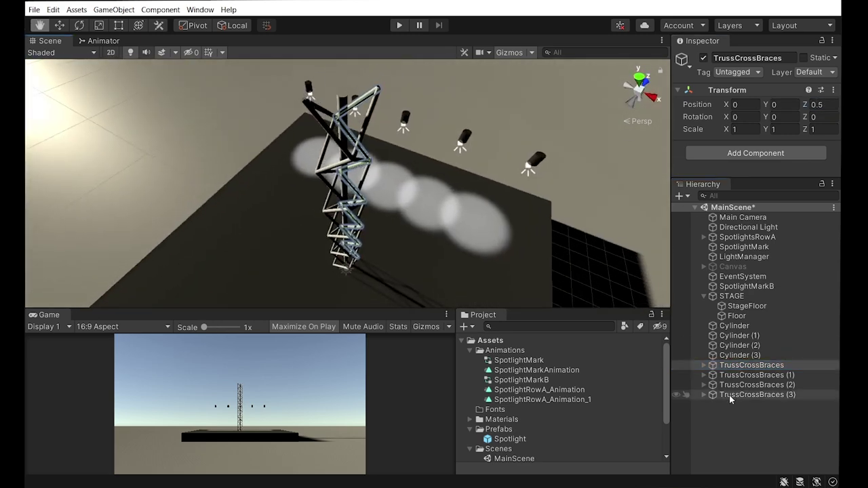
{"action": "left_click", "coordinate": [769, 407]}
{"action": "left_click", "coordinate": [743, 355]}
{"action": "left_click_drag", "start_coordinate": [353, 203], "coordinate": [375, 201], "text": "alt"}
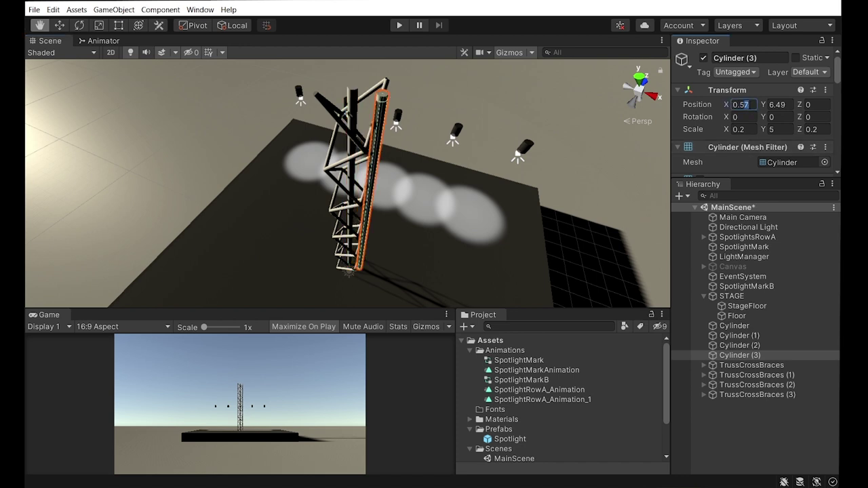
Step: Realign the X/Z positions of Cylinder, Cylinder (1) and Cylinder (2) with the braces
{"action": "left_click", "coordinate": [741, 346]}
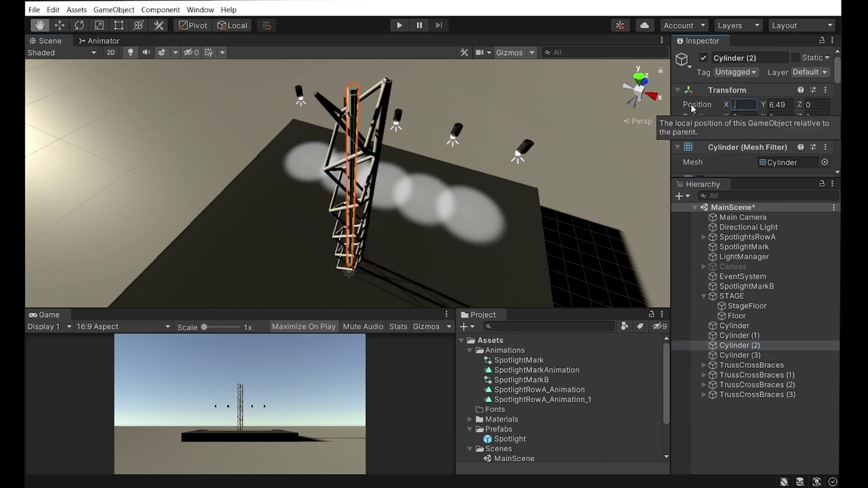
{"action": "left_click", "coordinate": [818, 104]}
{"action": "type", "text": "-.5"}
{"action": "left_click", "coordinate": [740, 336]}
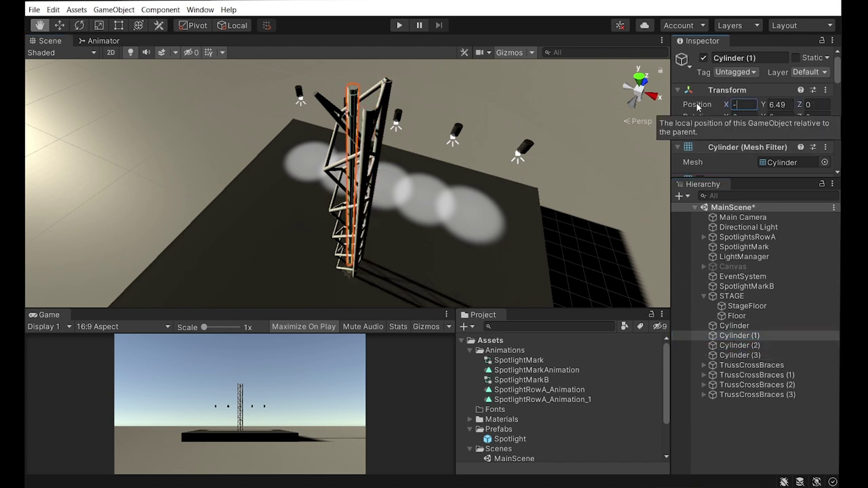
{"action": "left_click", "coordinate": [734, 325]}
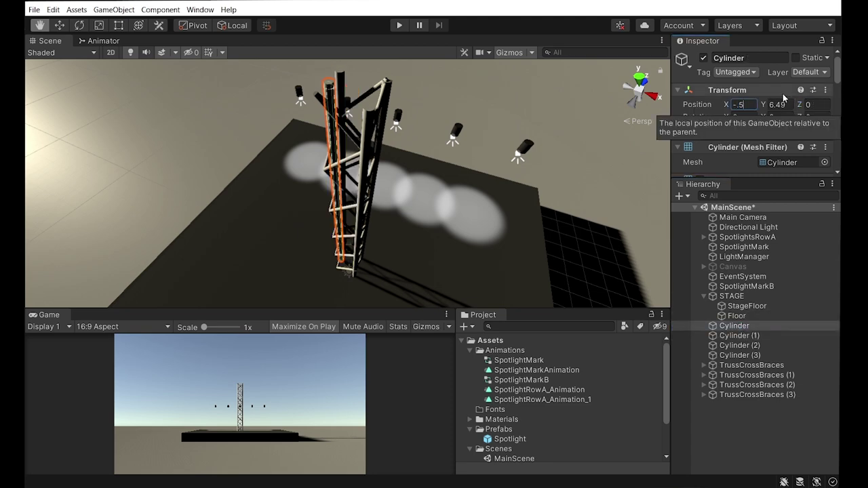
{"action": "left_click", "coordinate": [764, 420]}
Step: Select all four TrussCrossBraces sets and lower them to Position Y -0.12
{"action": "left_click_drag", "start_coordinate": [242, 229], "coordinate": [301, 210], "text": "alt"}
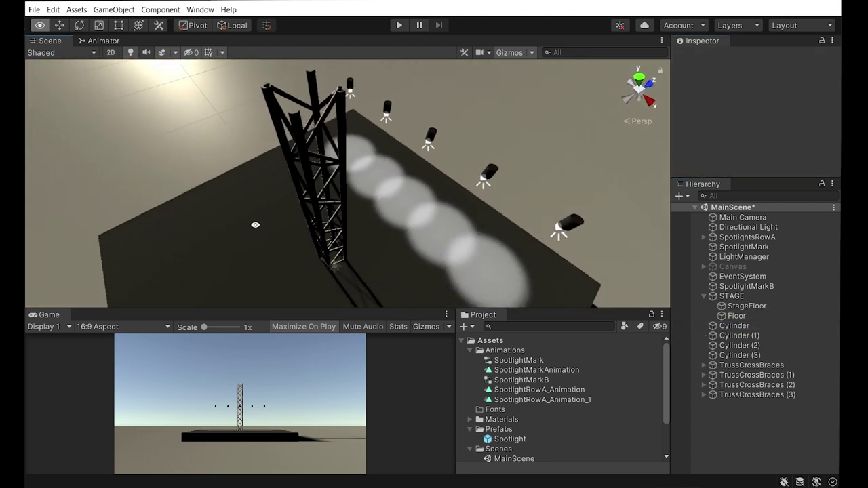
{"action": "left_click", "coordinate": [755, 365]}
{"action": "left_click", "coordinate": [757, 394], "text": "shift"}
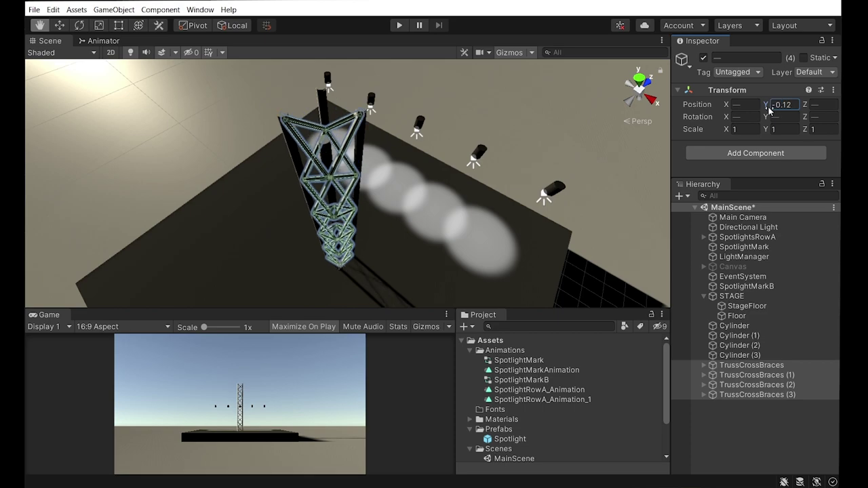
{"action": "key", "text": "f"}
{"action": "mouse_move", "coordinate": [420, 224]}
{"action": "left_mouse_down", "text": "alt"}
{"action": "mouse_move", "coordinate": [478, 221]}
{"action": "mouse_move", "coordinate": [265, 144]}
{"action": "mouse_move", "coordinate": [839, 152]}
{"action": "mouse_move", "coordinate": [746, 328]}
{"action": "left_mouse_up", "text": "alt"}
{"action": "left_click", "coordinate": [266, 144]}
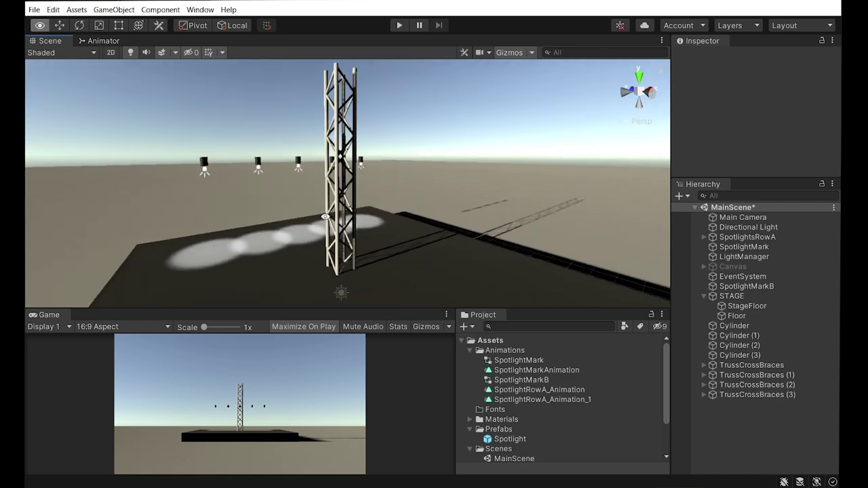
Step: Create a new empty parent GameObject named Truss
{"action": "left_click", "coordinate": [746, 328]}
{"action": "left_click", "coordinate": [756, 395], "text": "shift"}
{"action": "left_click", "coordinate": [114, 9]}
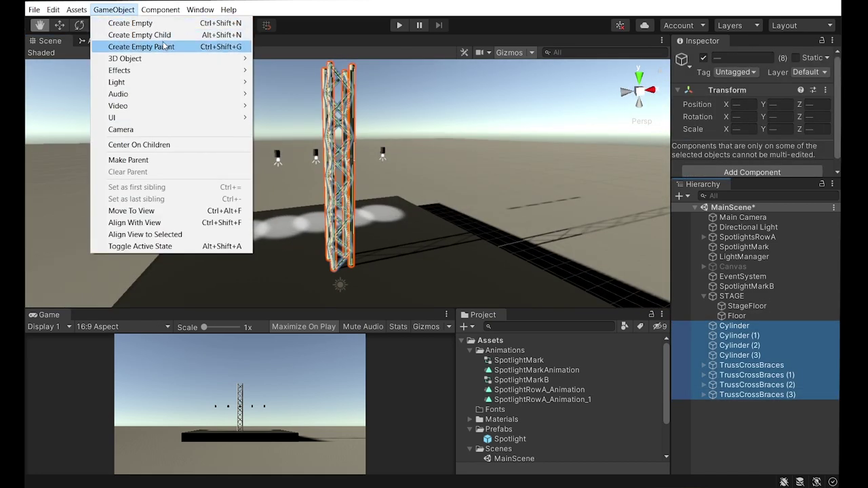
{"action": "left_click", "coordinate": [136, 42]}
{"action": "key", "text": "ctrl+z"}
{"action": "key", "text": "ctrl+z"}
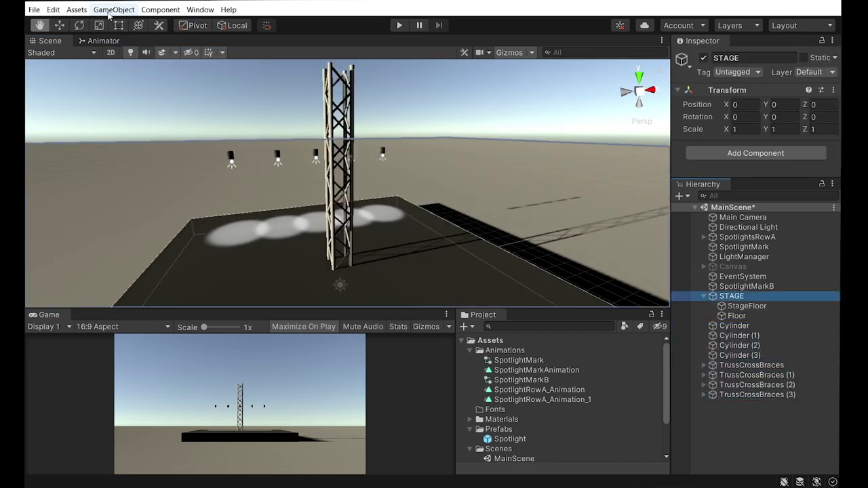
{"action": "key", "text": "ctrl+z"}
{"action": "key", "text": "Return"}
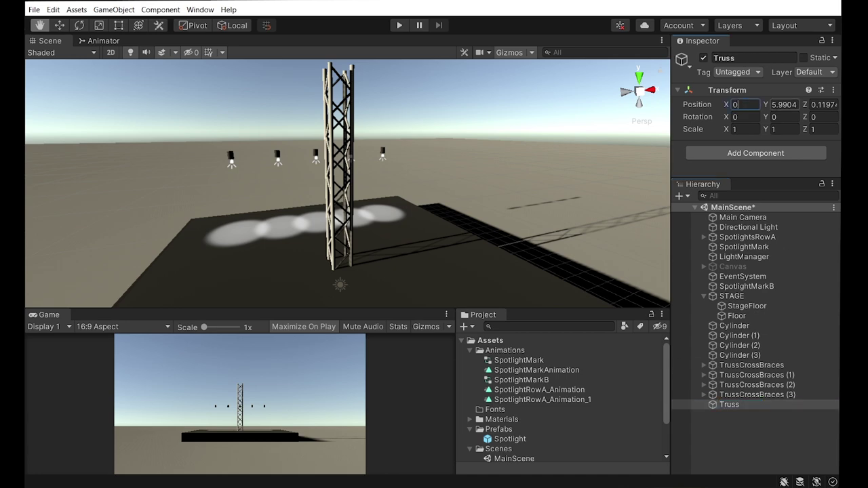
Step: Move all cylinders and cross-brace sets under Truss, then duplicate the Truss group
{"action": "left_click", "coordinate": [730, 430]}
{"action": "left_click", "coordinate": [753, 394]}
{"action": "left_click", "coordinate": [732, 328], "text": "shift"}
{"action": "left_click_drag", "start_coordinate": [733, 332], "coordinate": [729, 404]}
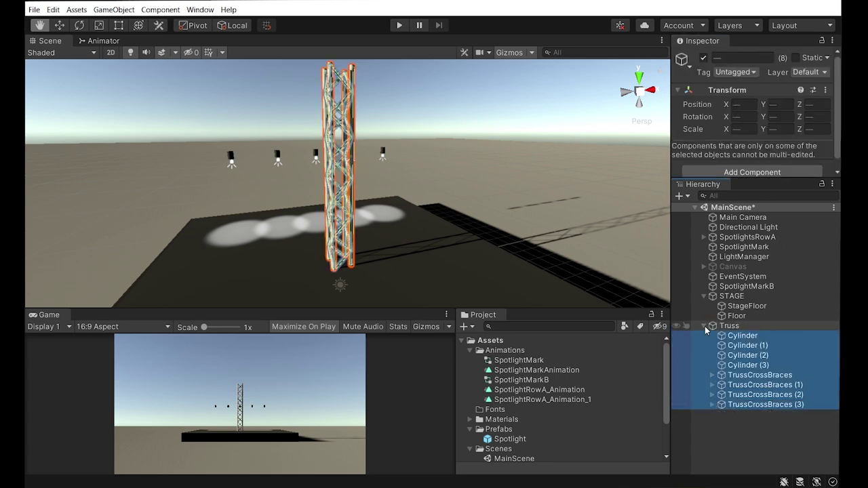
{"action": "left_click", "coordinate": [704, 325]}
{"action": "double_click", "coordinate": [729, 326]}
{"action": "left_click_drag", "start_coordinate": [325, 255], "coordinate": [258, 224], "text": "alt"}
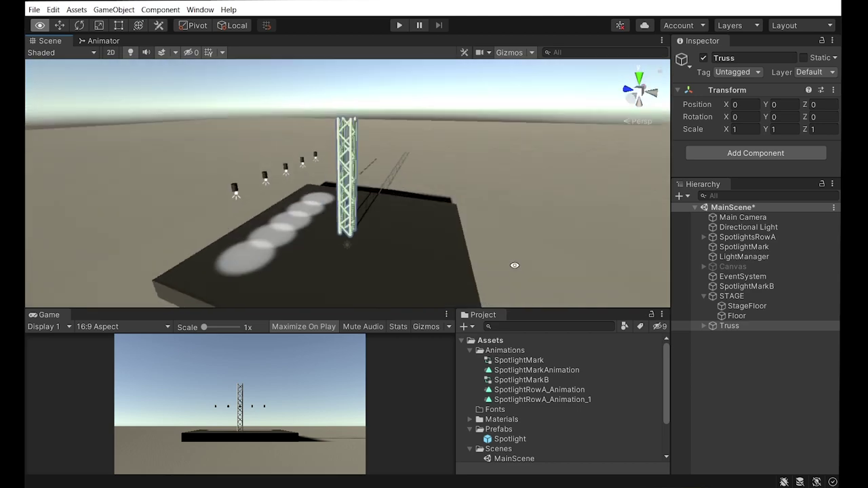
{"action": "key", "text": "ctrl+d"}
{"action": "key", "text": "ctrl+d"}
{"action": "key", "text": "ctrl+d"}
Step: Move the original Truss to X -10 and shift it along Z
{"action": "left_click", "coordinate": [713, 327]}
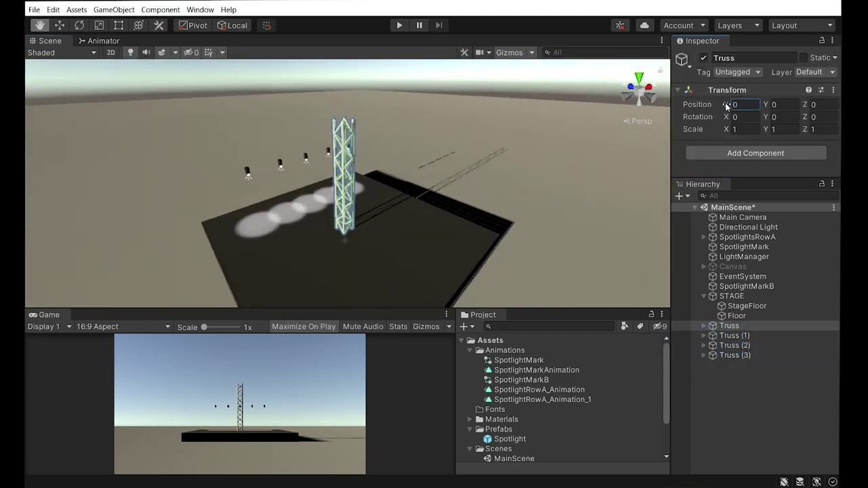
{"action": "left_click_drag", "start_coordinate": [726, 105], "coordinate": [535, 115]}
{"action": "left_click", "coordinate": [752, 105]}
{"action": "type", "text": "-10"}
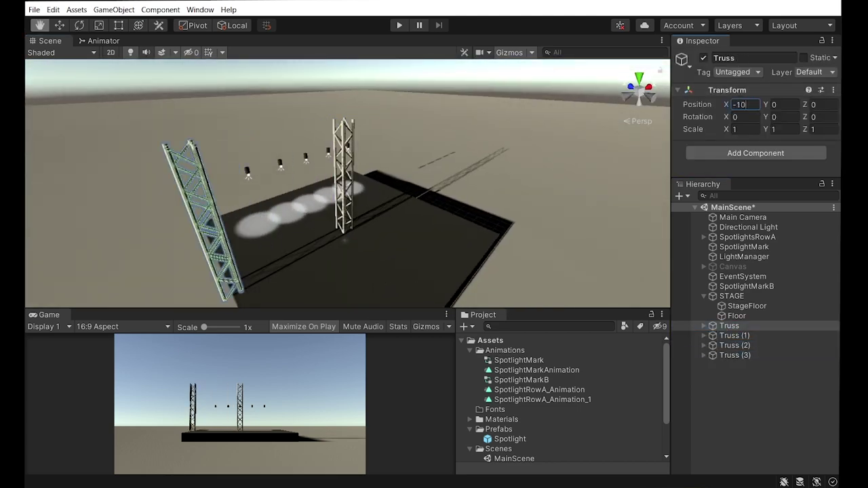
{"action": "left_click_drag", "start_coordinate": [806, 104], "coordinate": [616, 152]}
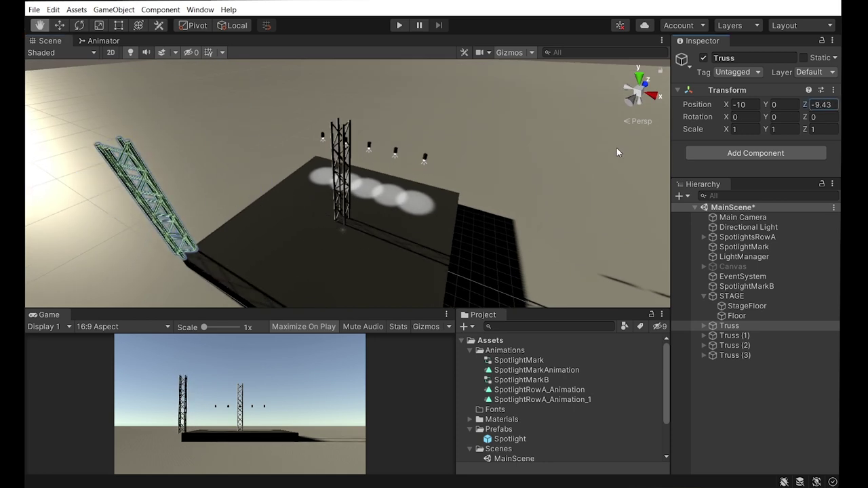
Step: Position Truss (1) on X, and place Truss (2) at X 10, Z -10
{"action": "left_click", "coordinate": [734, 336]}
{"action": "left_click", "coordinate": [745, 105]}
{"action": "type", "text": "-10"}
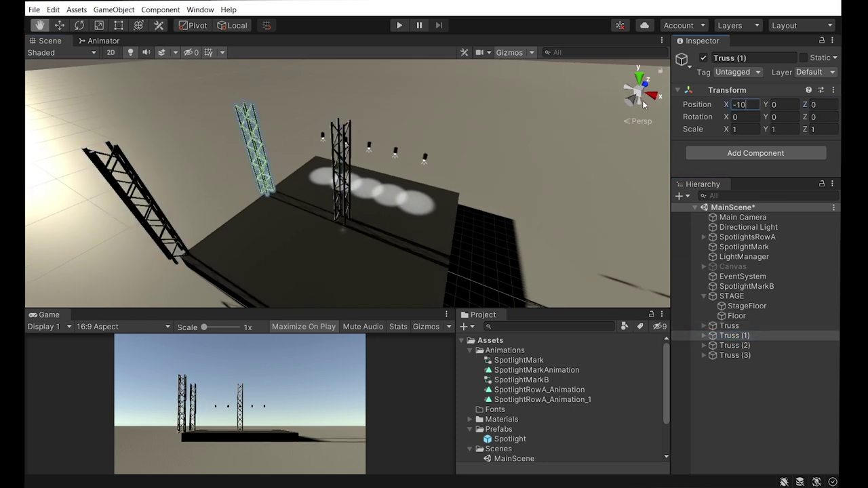
{"action": "type", "text": "0"}
{"action": "left_click", "coordinate": [734, 345]}
{"action": "left_click", "coordinate": [745, 105]}
{"action": "type", "text": "10"}
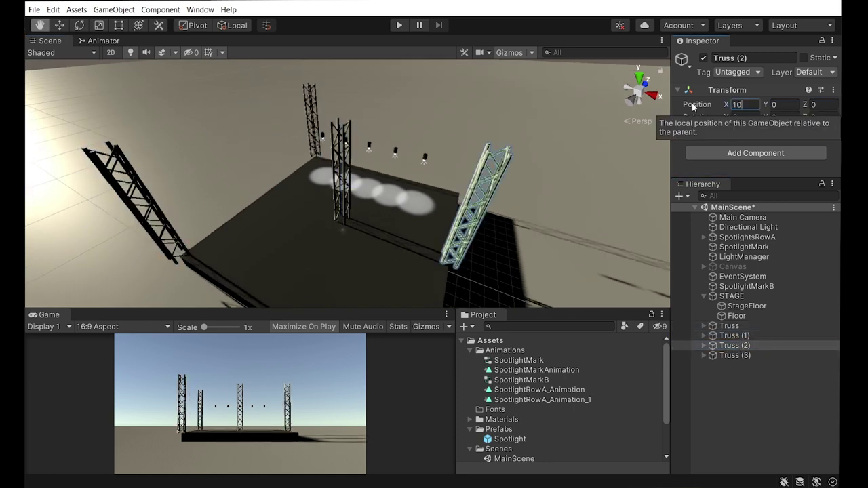
{"action": "key", "text": "Tab"}
{"action": "key", "text": "Tab"}
{"action": "type", "text": "-10"}
Step: Set Truss (3)'s X position to 10 and view the whole stage
{"action": "left_click", "coordinate": [735, 356]}
{"action": "left_click", "coordinate": [745, 104]}
{"action": "type", "text": "10"}
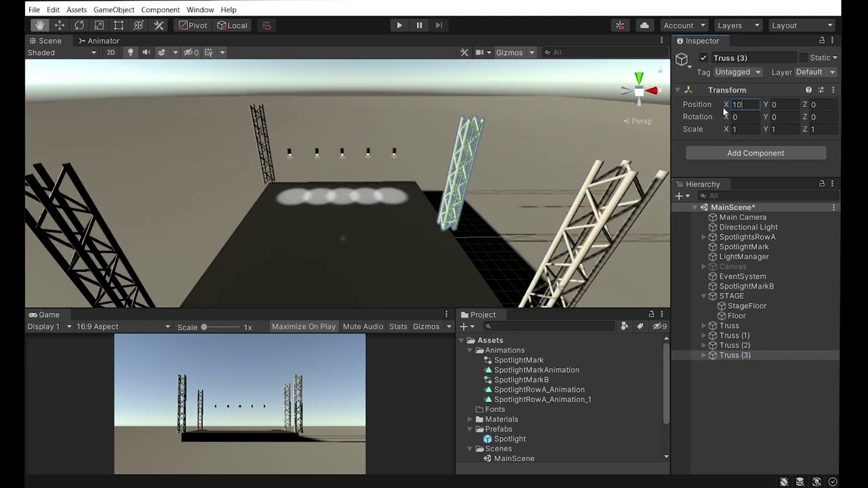
{"action": "type", "text": "10"}
{"action": "left_click", "coordinate": [391, 77]}
{"action": "mouse_move", "coordinate": [391, 77]}
{"action": "left_mouse_down", "text": "alt"}
{"action": "mouse_move", "coordinate": [332, 194]}
{"action": "mouse_move", "coordinate": [353, 217]}
{"action": "left_mouse_up", "text": "alt"}
Step: Scale the StageFloor to a depth of 21
{"action": "left_click", "coordinate": [746, 306]}
{"action": "key", "text": "Tab"}
{"action": "key", "text": "Tab"}
{"action": "type", "text": "21"}
{"action": "key", "text": "Return"}
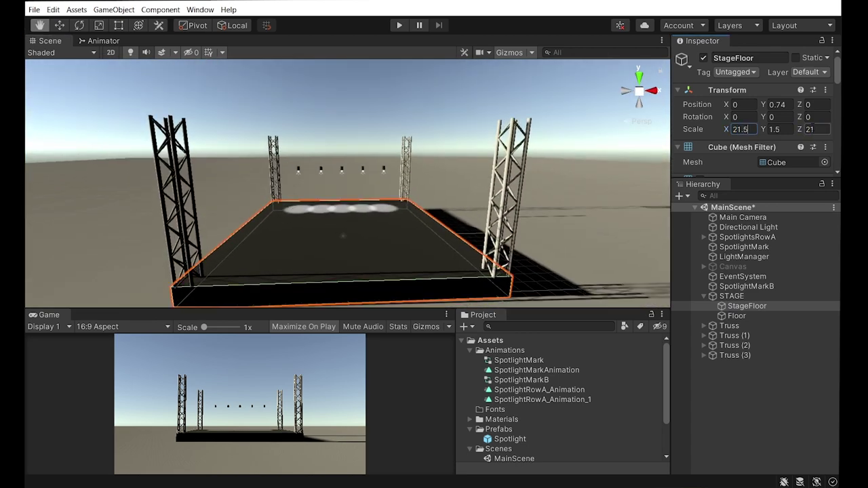
Step: Confirm Truss (3)'s X position and set the original Truss Z to -10
{"action": "left_click", "coordinate": [735, 355]}
{"action": "left_click", "coordinate": [741, 105]}
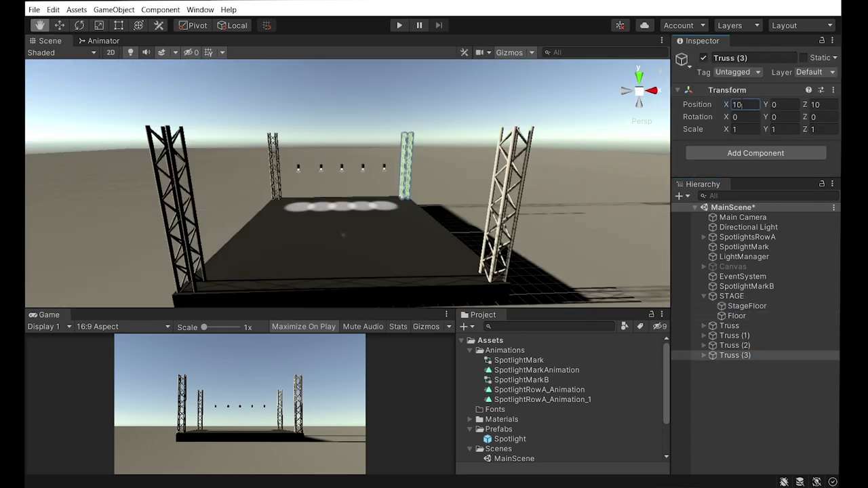
{"action": "key", "text": "Return"}
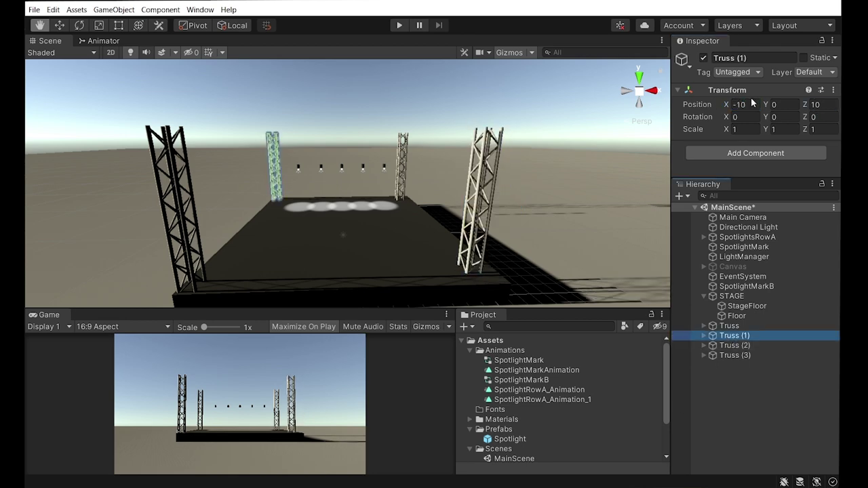
{"action": "type", "text": "9"}
{"action": "left_click", "coordinate": [729, 326]}
{"action": "left_click", "coordinate": [821, 105]}
{"action": "type", "text": "-10"}
{"action": "key", "text": "Return"}
Step: Check each truss tower's corner placement, then duplicate the front-left Truss as Truss (4)
{"action": "left_click_drag", "start_coordinate": [421, 239], "coordinate": [443, 238], "text": "alt"}
{"action": "left_click", "coordinate": [734, 336]}
{"action": "left_click", "coordinate": [735, 345]}
{"action": "left_click", "coordinate": [734, 355]}
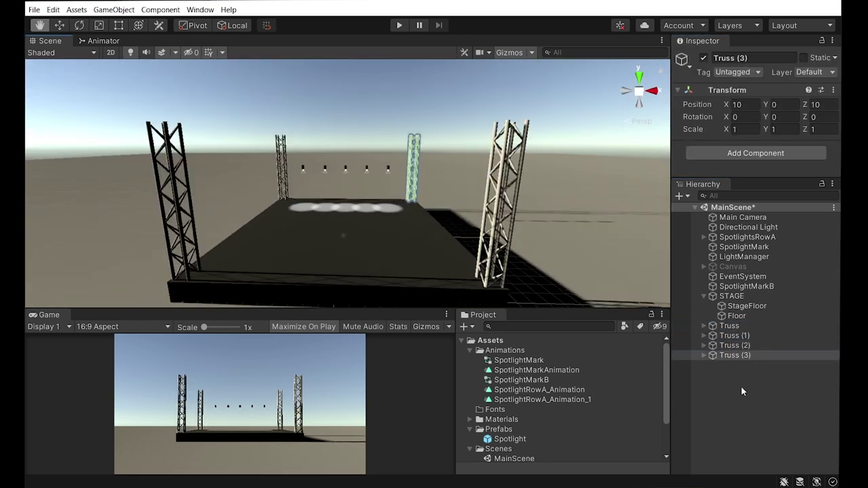
{"action": "left_click", "coordinate": [739, 390]}
{"action": "left_click", "coordinate": [744, 327]}
{"action": "left_click", "coordinate": [734, 345]}
{"action": "left_click", "coordinate": [734, 355]}
{"action": "left_click", "coordinate": [732, 386]}
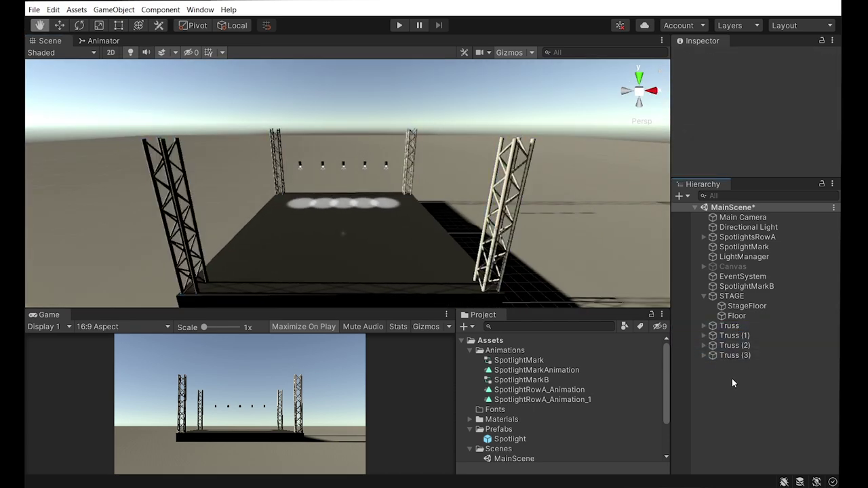
{"action": "left_click", "coordinate": [724, 326]}
{"action": "key", "text": "ctrl+d"}
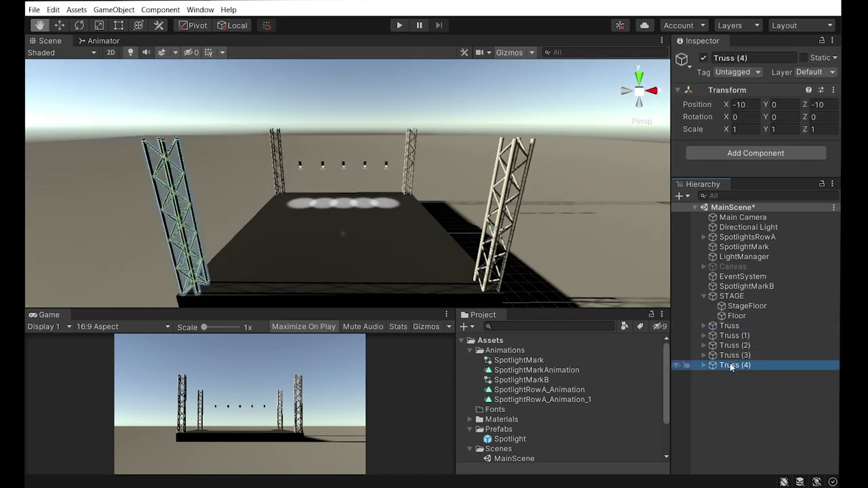
Step: Name the truss copy HorizontalTruss and rotate it 90° around Z
{"action": "type", "text": "HorizontalTruss"}
{"action": "key", "text": "Return"}
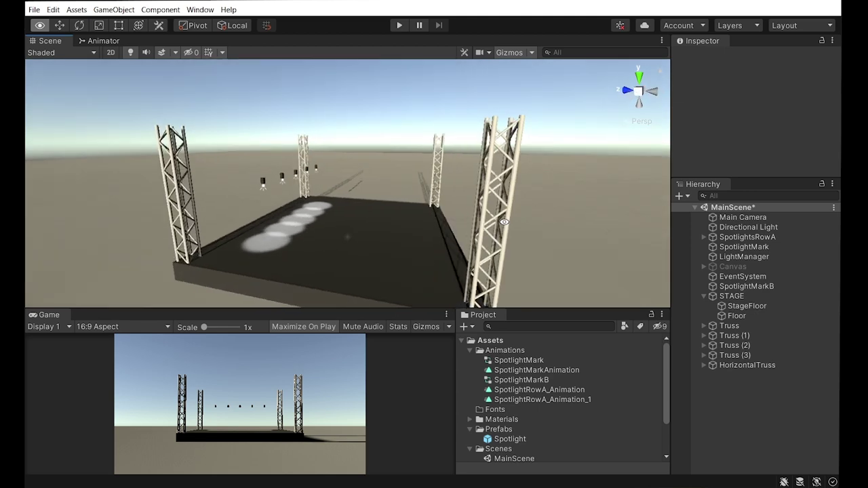
{"action": "left_click", "coordinate": [725, 365]}
{"action": "left_click_drag", "start_coordinate": [805, 117], "coordinate": [326, 135]}
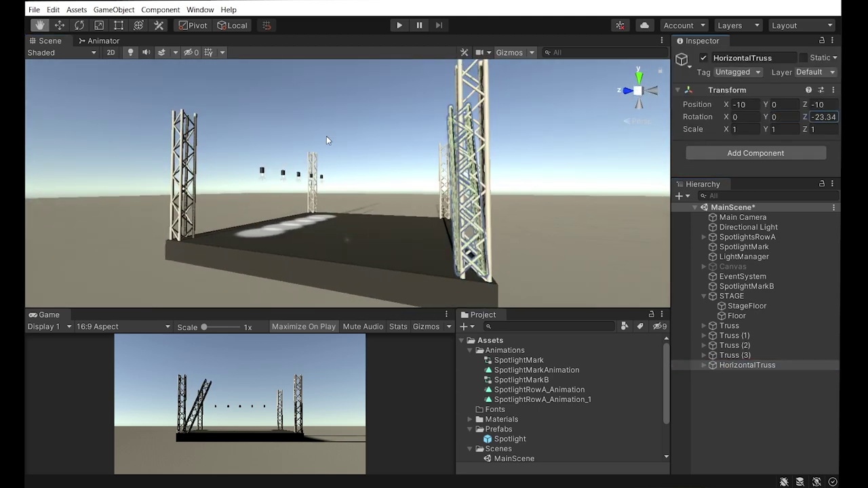
{"action": "left_click", "coordinate": [822, 117]}
{"action": "type", "text": "90"}
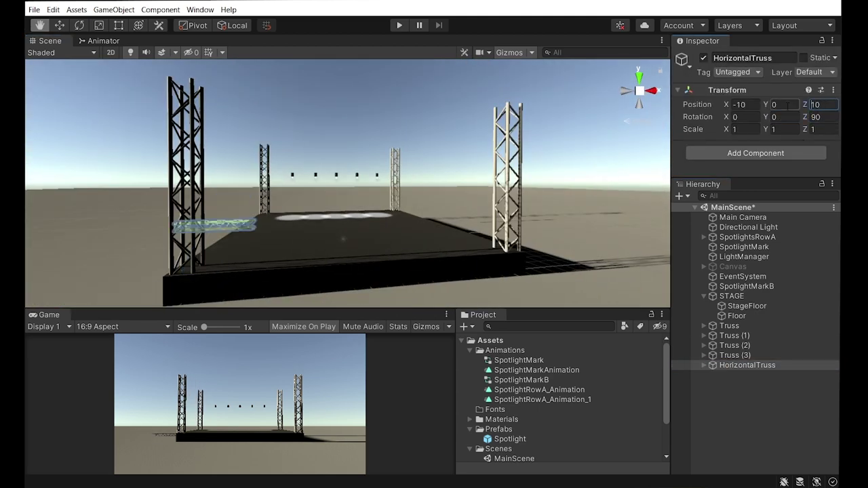
Step: Set HorizontalTruss's Z position to -10
{"action": "left_click", "coordinate": [732, 365]}
{"action": "mouse_move", "coordinate": [584, 202]}
{"action": "left_mouse_down", "text": "alt"}
{"action": "mouse_move", "coordinate": [362, 247]}
{"action": "mouse_move", "coordinate": [348, 132]}
{"action": "mouse_move", "coordinate": [445, 177]}
{"action": "mouse_move", "coordinate": [453, 231]}
{"action": "left_mouse_up", "text": "alt"}
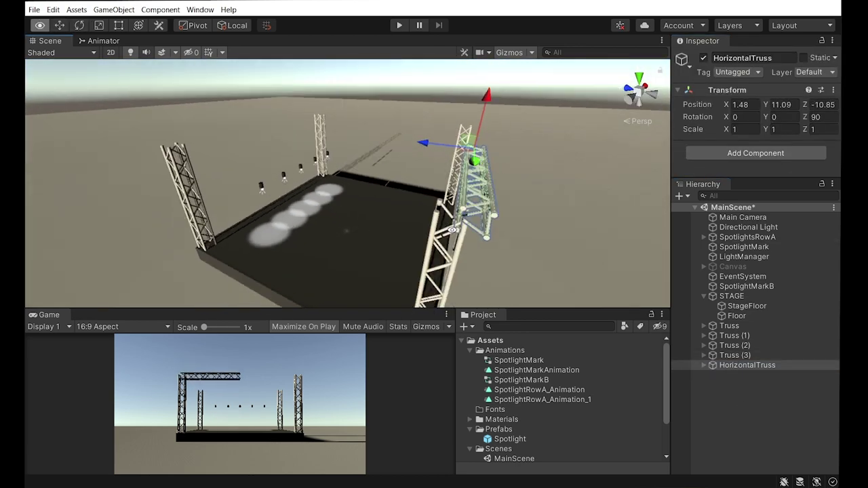
{"action": "left_click", "coordinate": [820, 105]}
{"action": "type", "text": "-10"}
{"action": "key", "text": "Return"}
Step: Raise HorizontalTruss to height Y 12 and set its X position to 0.9
{"action": "left_click_drag", "start_coordinate": [353, 203], "coordinate": [515, 203], "text": "alt"}
{"action": "left_click", "coordinate": [782, 106]}
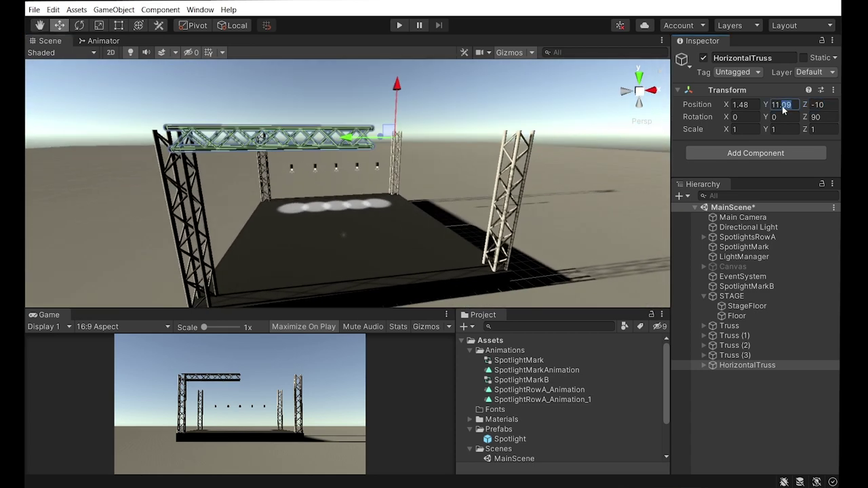
{"action": "left_click_drag", "start_coordinate": [353, 204], "coordinate": [407, 203], "text": "alt"}
{"action": "left_click_drag", "start_coordinate": [441, 87], "coordinate": [449, 71]}
{"action": "mouse_move", "coordinate": [305, 170]}
{"action": "left_mouse_down", "text": "alt"}
{"action": "mouse_move", "coordinate": [201, 119]}
{"action": "mouse_move", "coordinate": [284, 156]}
{"action": "mouse_move", "coordinate": [188, 156]}
{"action": "left_mouse_up", "text": "alt"}
{"action": "key", "text": "BackSpace"}
{"action": "key", "text": "BackSpace"}
{"action": "key", "text": "BackSpace"}
{"action": "key", "text": "Return"}
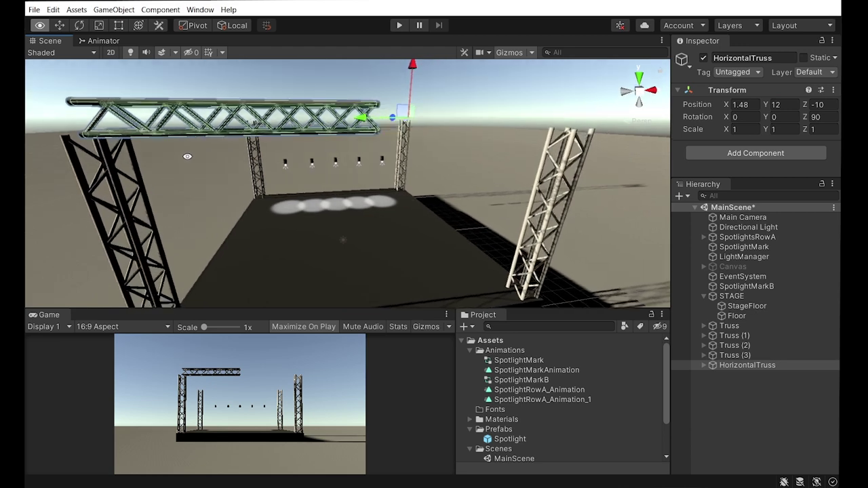
{"action": "type", "text": "0.9"}
{"action": "key", "text": "Return"}
Step: Duplicate HorizontalTruss and move the copy to X 11 toward the right pillar
{"action": "mouse_move", "coordinate": [639, 104]}
{"action": "left_mouse_down", "text": "alt"}
{"action": "mouse_move", "coordinate": [133, 158]}
{"action": "mouse_move", "coordinate": [163, 157]}
{"action": "left_mouse_up", "text": "alt"}
{"action": "left_click", "coordinate": [748, 407]}
{"action": "left_click", "coordinate": [736, 365]}
{"action": "key", "text": "ctrl+d"}
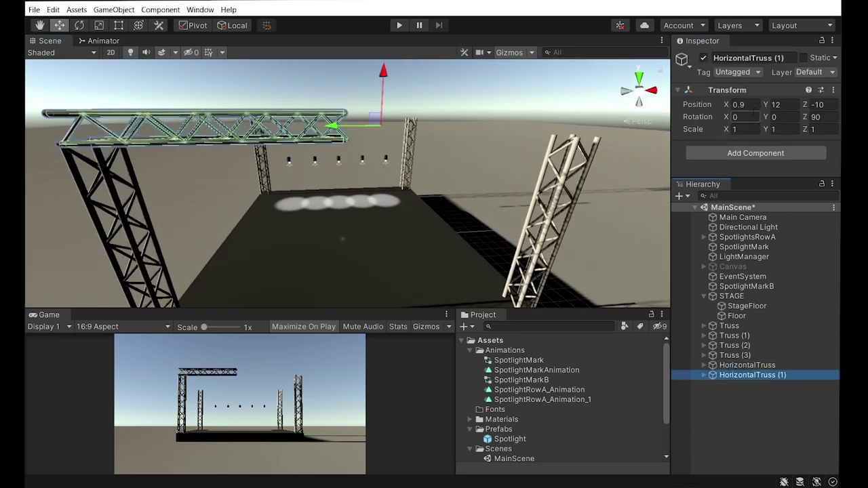
{"action": "left_click", "coordinate": [740, 105]}
{"action": "type", "text": "11"}
{"action": "left_click", "coordinate": [738, 373]}
{"action": "left_click", "coordinate": [738, 105]}
{"action": "left_click_drag", "start_coordinate": [718, 107], "coordinate": [725, 107]}
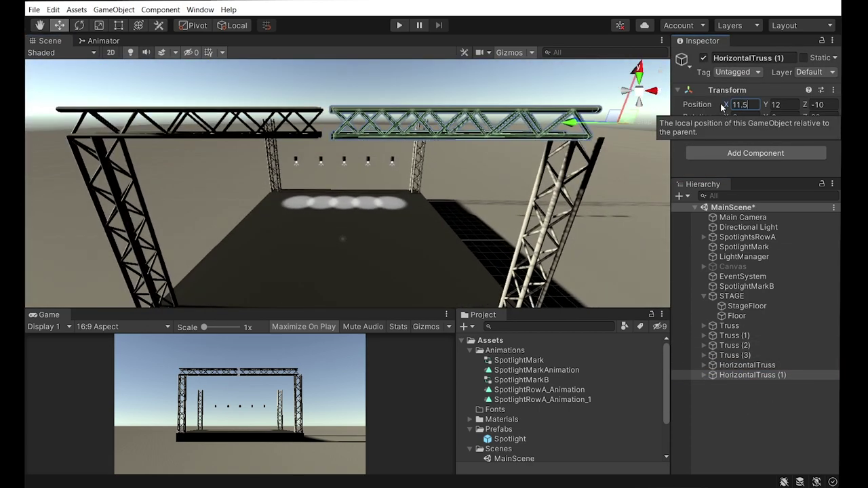
Step: Adjust the original HorizontalTruss X from 11.5 so both halves meet end to end
{"action": "left_click", "coordinate": [747, 365]}
{"action": "left_click", "coordinate": [739, 105]}
{"action": "type", "text": "11.5"}
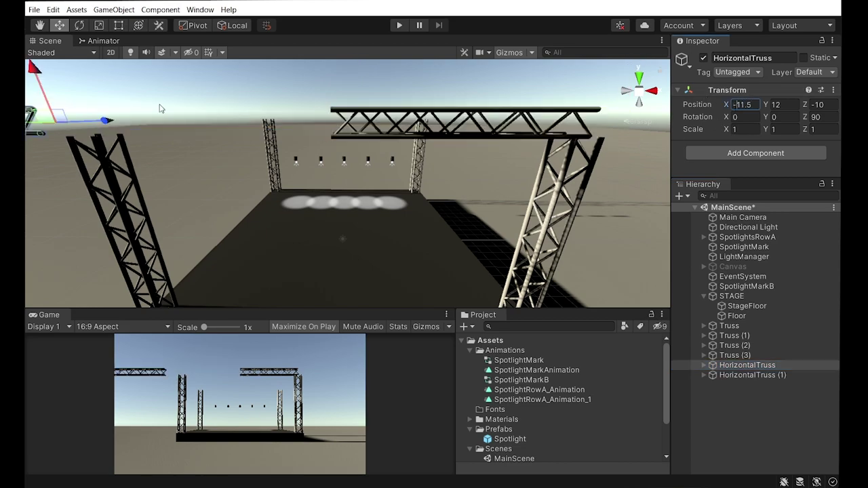
{"action": "scroll", "coordinate": [347, 183], "scroll_direction": "down", "scroll_amount": 2}
{"action": "mouse_move", "coordinate": [522, 146]}
{"action": "left_mouse_down"}
{"action": "mouse_move", "coordinate": [314, 162]}
{"action": "mouse_move", "coordinate": [454, 170]}
{"action": "left_mouse_up"}
{"action": "scroll", "coordinate": [407, 170], "scroll_direction": "up", "scroll_amount": 5}
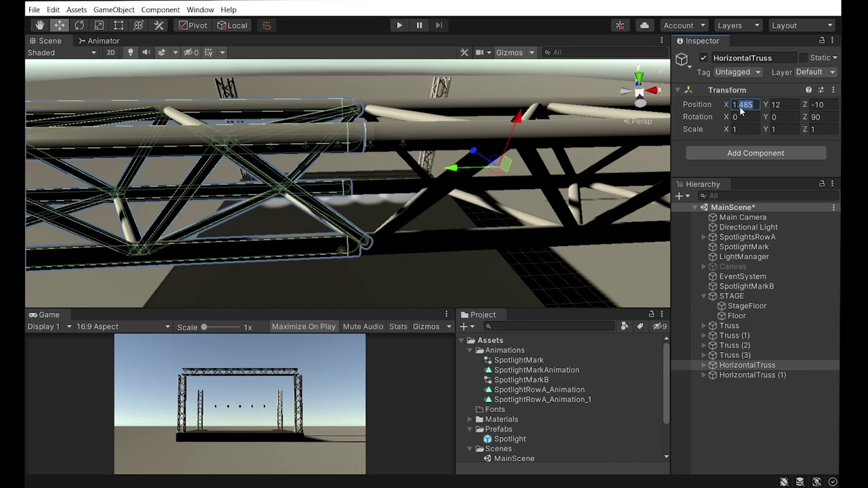
{"action": "left_click", "coordinate": [753, 420]}
{"action": "scroll", "coordinate": [363, 138], "scroll_direction": "down", "scroll_amount": 5}
{"action": "mouse_move", "coordinate": [363, 137]}
{"action": "left_mouse_down", "text": "alt"}
{"action": "mouse_move", "coordinate": [317, 213]}
{"action": "mouse_move", "coordinate": [435, 107]}
{"action": "mouse_move", "coordinate": [380, 142]}
{"action": "left_mouse_up", "text": "alt"}
Step: Duplicate both front HorizontalTruss pieces and move the copies to the back pillars
{"action": "left_click", "coordinate": [746, 365]}
{"action": "left_click", "coordinate": [752, 376], "text": "shift"}
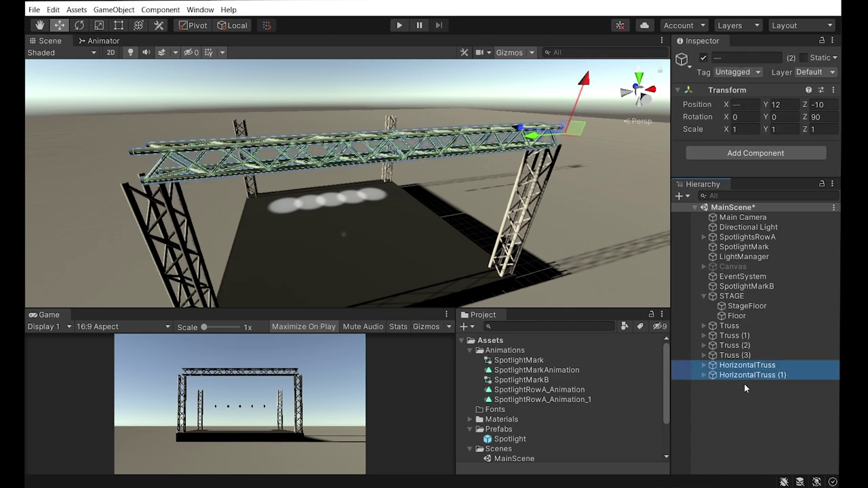
{"action": "key", "text": "ctrl+d"}
{"action": "left_click_drag", "start_coordinate": [805, 105], "coordinate": [773, 141]}
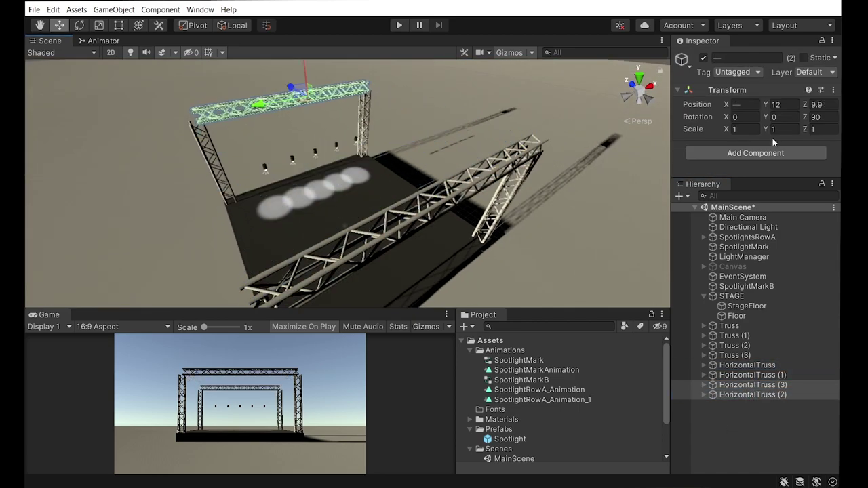
{"action": "left_click_drag", "start_coordinate": [407, 190], "coordinate": [353, 183], "text": "alt"}
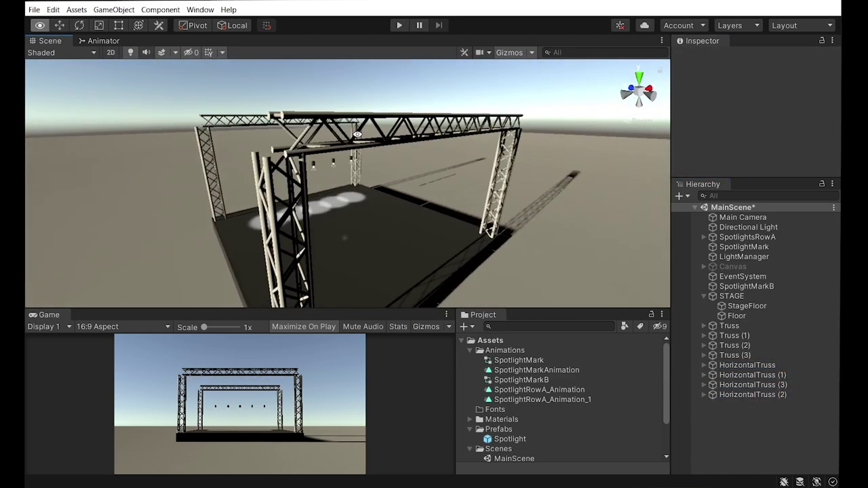
Step: Duplicate the back beam pair and move the new copy to mid-stage
{"action": "left_click", "coordinate": [748, 385]}
{"action": "left_click", "coordinate": [753, 395], "text": "shift"}
{"action": "key", "text": "ctrl+d"}
{"action": "left_click_drag", "start_coordinate": [805, 105], "coordinate": [797, 108]}
{"action": "left_click_drag", "start_coordinate": [339, 169], "coordinate": [224, 108], "text": "alt"}
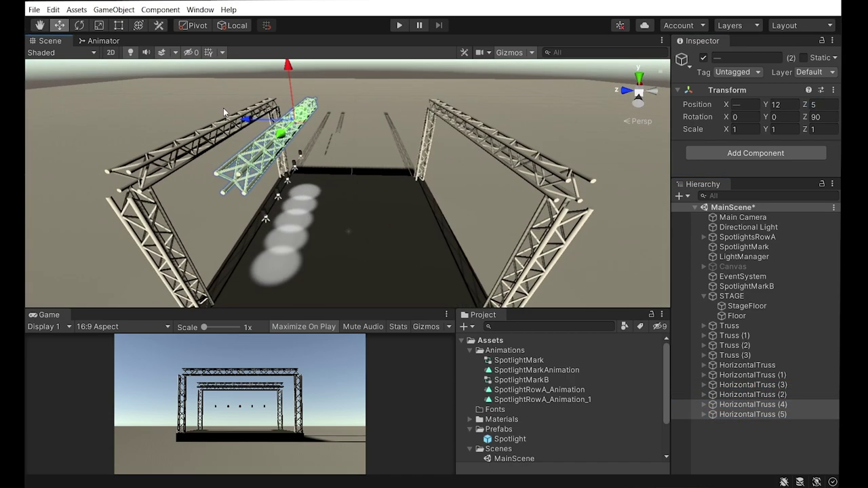
{"action": "left_click_drag", "start_coordinate": [805, 104], "coordinate": [808, 113]}
{"action": "left_click", "coordinate": [474, 170]}
Step: Orbit around the truss stage to inspect the beams from side and front
{"action": "mouse_move", "coordinate": [474, 169]}
{"action": "left_mouse_down", "text": "alt"}
{"action": "mouse_move", "coordinate": [303, 100]}
{"action": "mouse_move", "coordinate": [334, 158]}
{"action": "mouse_move", "coordinate": [308, 161]}
{"action": "left_mouse_up", "text": "alt"}
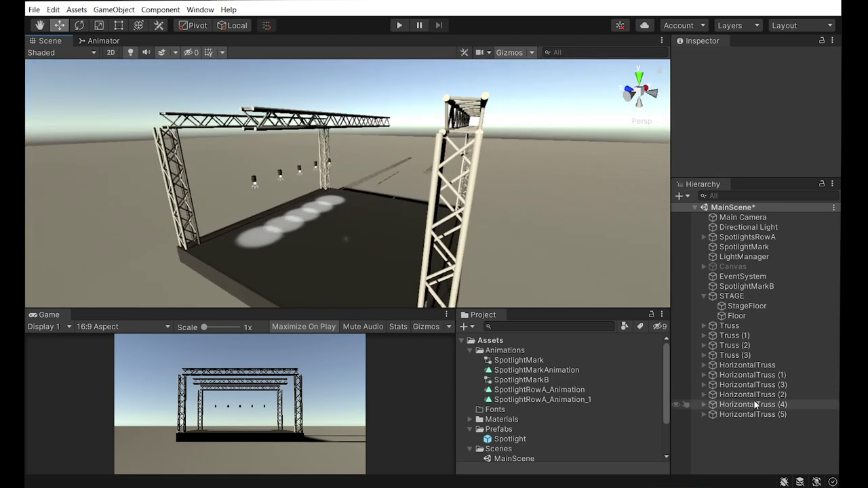
{"action": "left_click_drag", "start_coordinate": [528, 209], "coordinate": [435, 163], "text": "alt"}
{"action": "left_click", "coordinate": [39, 26]}
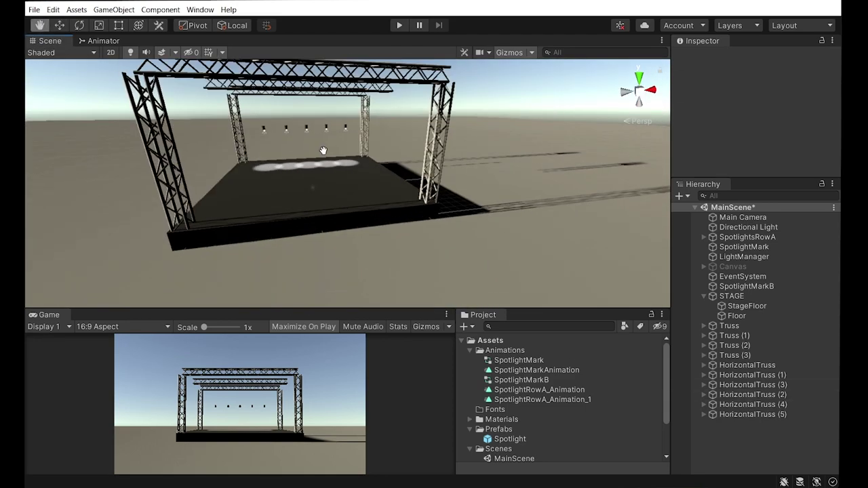
{"action": "left_click_drag", "start_coordinate": [339, 203], "coordinate": [356, 234], "text": "alt"}
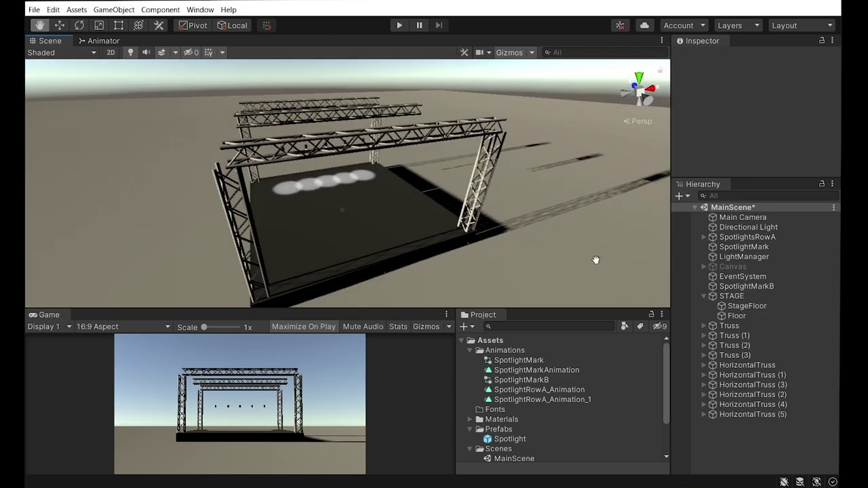
{"action": "mouse_move", "coordinate": [424, 252]}
{"action": "left_mouse_down", "text": "alt"}
{"action": "mouse_move", "coordinate": [297, 130]}
{"action": "mouse_move", "coordinate": [495, 232]}
{"action": "left_mouse_up", "text": "alt"}
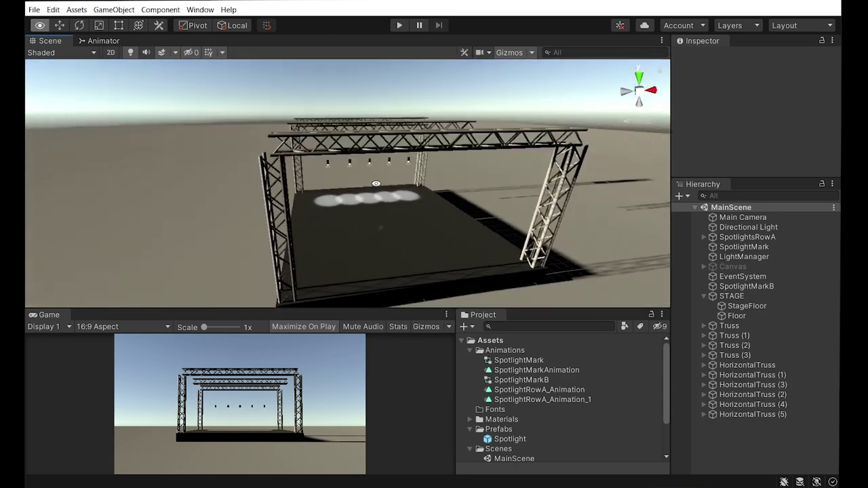
Step: Duplicate HorizontalTruss (4) and (5) and turn the copies 90 degrees around Y
{"action": "left_click", "coordinate": [753, 405]}
{"action": "left_click", "coordinate": [753, 414], "text": "shift"}
{"action": "key", "text": "ctrl+d"}
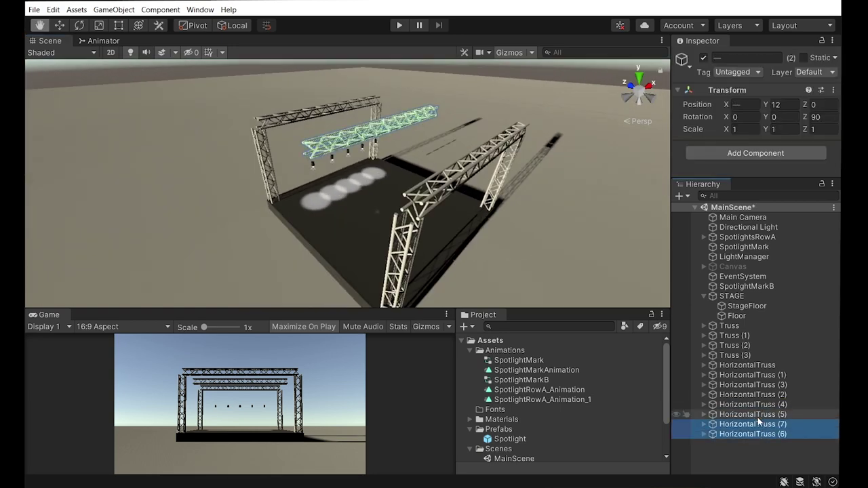
{"action": "left_click_drag", "start_coordinate": [764, 123], "coordinate": [40, 150]}
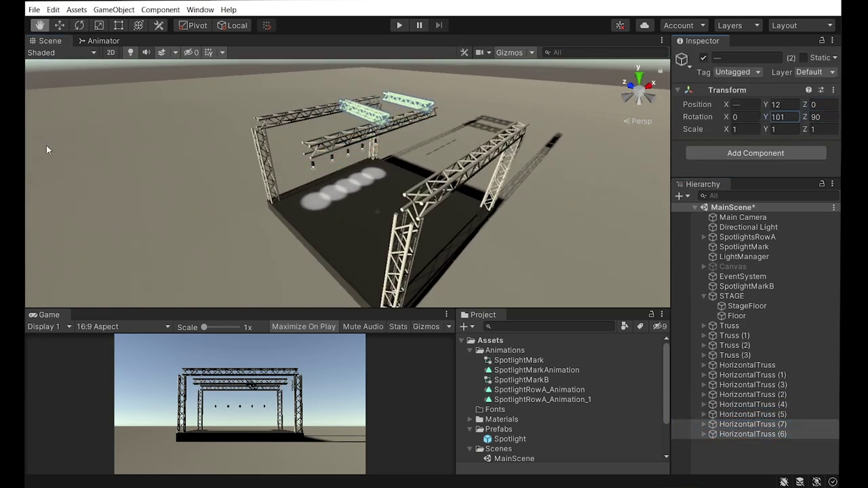
{"action": "key", "text": "ctrl+z"}
{"action": "left_click", "coordinate": [743, 425]}
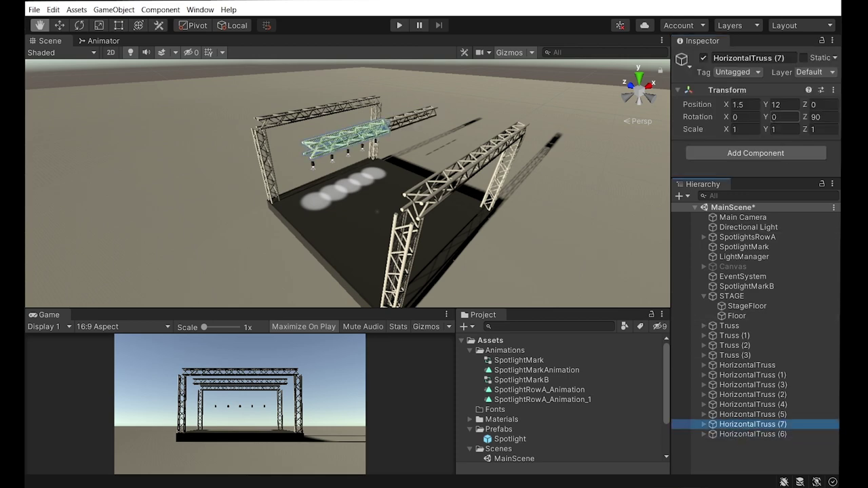
{"action": "key", "text": "ctrl+z"}
{"action": "key", "text": "ctrl+z"}
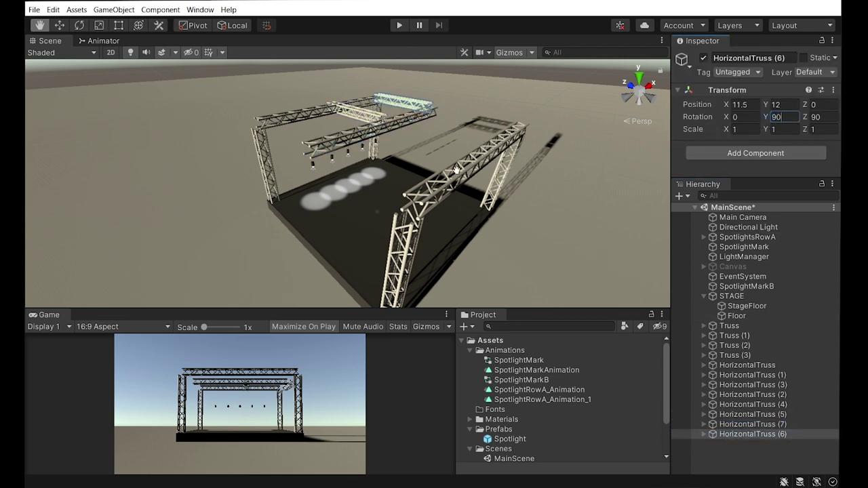
{"action": "left_click_drag", "start_coordinate": [457, 170], "coordinate": [731, 170], "text": "alt"}
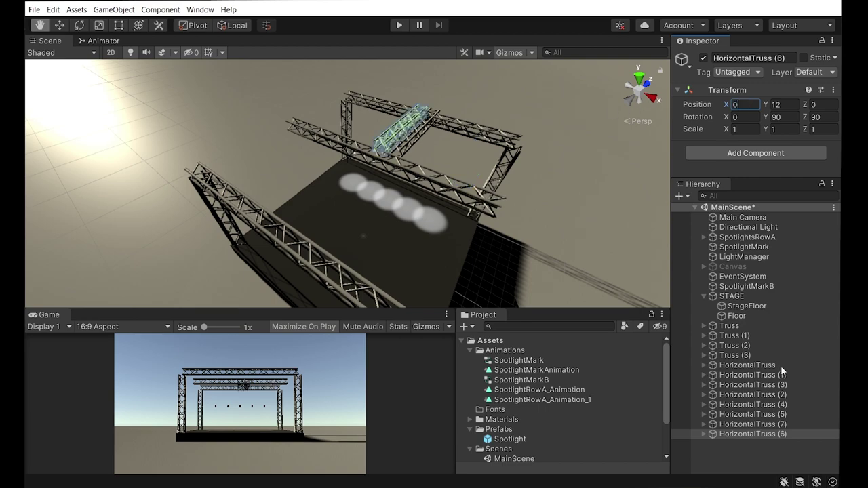
{"action": "mouse_move", "coordinate": [695, 161]}
{"action": "left_mouse_down", "text": "alt"}
{"action": "mouse_move", "coordinate": [525, 105]}
{"action": "mouse_move", "coordinate": [548, 154]}
{"action": "left_mouse_up", "text": "alt"}
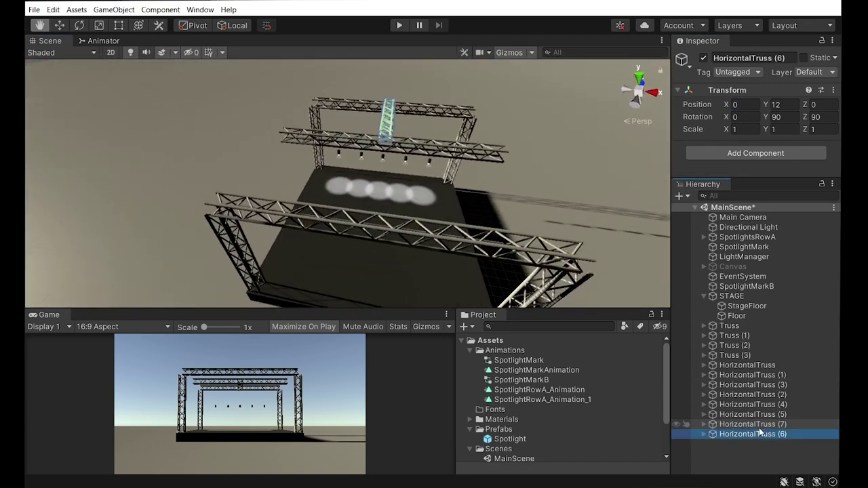
Step: Move the rotated beams HorizontalTruss (6) and (7) onto the right-side tower tops at Y 12
{"action": "left_click_drag", "start_coordinate": [407, 204], "coordinate": [434, 170], "text": "alt"}
{"action": "mouse_move", "coordinate": [338, 146]}
{"action": "left_mouse_down"}
{"action": "mouse_move", "coordinate": [243, 146]}
{"action": "mouse_move", "coordinate": [407, 204]}
{"action": "left_mouse_up"}
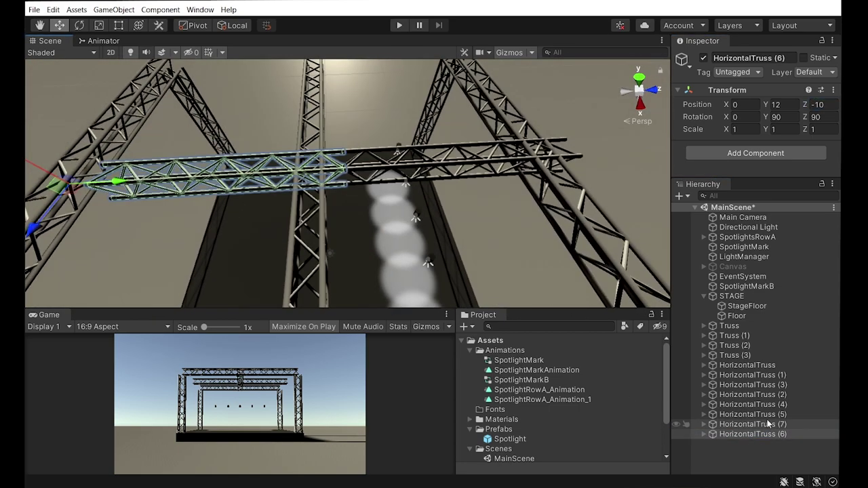
{"action": "double_click", "coordinate": [746, 424]}
{"action": "left_click", "coordinate": [339, 188]}
{"action": "key", "text": "f"}
{"action": "scroll", "coordinate": [738, 364], "scroll_direction": "down", "scroll_amount": 5}
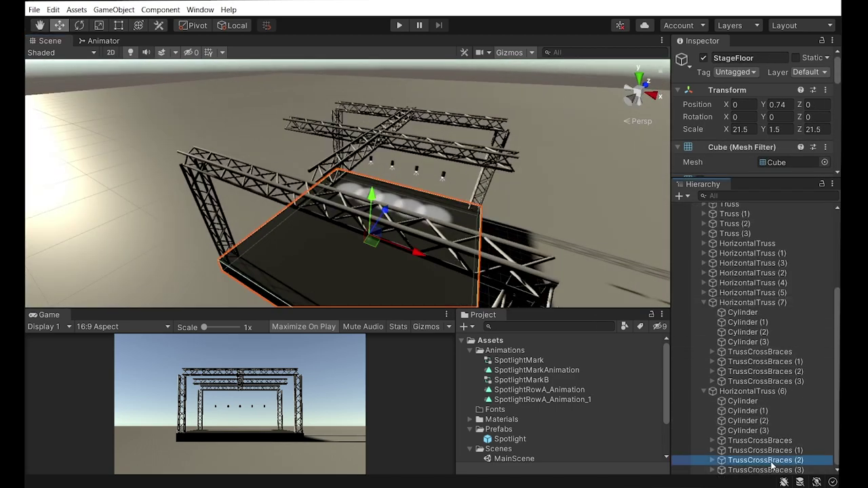
{"action": "left_click", "coordinate": [767, 460]}
{"action": "left_click", "coordinate": [704, 392]}
{"action": "left_click_drag", "start_coordinate": [403, 155], "coordinate": [250, 141], "text": "alt"}
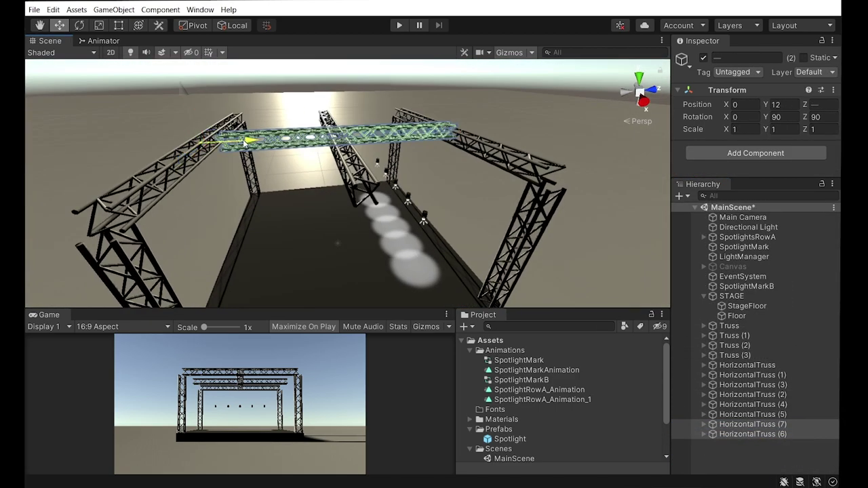
{"action": "mouse_move", "coordinate": [316, 168]}
{"action": "left_mouse_down", "text": "alt"}
{"action": "mouse_move", "coordinate": [386, 245]}
{"action": "mouse_move", "coordinate": [515, 224]}
{"action": "mouse_move", "coordinate": [474, 159]}
{"action": "mouse_move", "coordinate": [567, 235]}
{"action": "mouse_move", "coordinate": [536, 204]}
{"action": "mouse_move", "coordinate": [316, 178]}
{"action": "mouse_move", "coordinate": [570, 265]}
{"action": "mouse_move", "coordinate": [173, 218]}
{"action": "mouse_move", "coordinate": [332, 203]}
{"action": "mouse_move", "coordinate": [314, 195]}
{"action": "mouse_move", "coordinate": [353, 204]}
{"action": "left_mouse_up", "text": "alt"}
Step: Duplicate the side beams and place the copies along the stage's left side
{"action": "key", "text": "ctrl+d"}
{"action": "left_click", "coordinate": [136, 102]}
{"action": "mouse_move", "coordinate": [136, 101]}
{"action": "left_mouse_down", "text": "alt"}
{"action": "mouse_move", "coordinate": [391, 167]}
{"action": "mouse_move", "coordinate": [238, 207]}
{"action": "mouse_move", "coordinate": [233, 201]}
{"action": "mouse_move", "coordinate": [423, 113]}
{"action": "mouse_move", "coordinate": [450, 200]}
{"action": "left_mouse_up", "text": "alt"}
{"action": "left_click", "coordinate": [730, 316]}
Step: Duplicate a corner truss pillar as Truss (5) and set its Position X to 25
{"action": "left_click", "coordinate": [729, 326]}
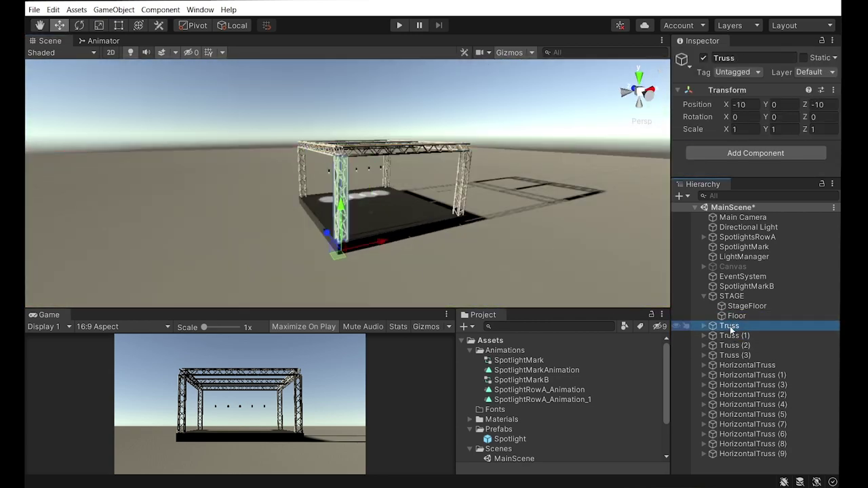
{"action": "left_click_drag", "start_coordinate": [725, 468], "coordinate": [745, 366]}
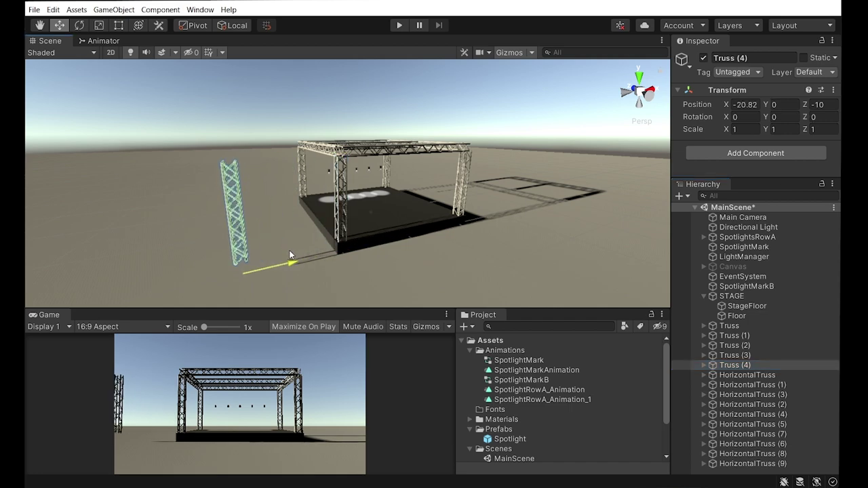
{"action": "left_click_drag", "start_coordinate": [399, 219], "coordinate": [420, 212], "text": "alt"}
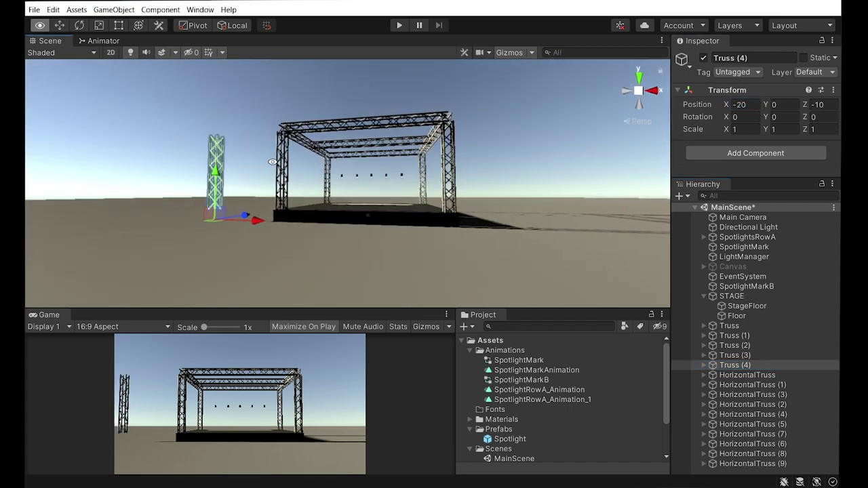
{"action": "left_click_drag", "start_coordinate": [473, 179], "coordinate": [397, 192], "text": "alt"}
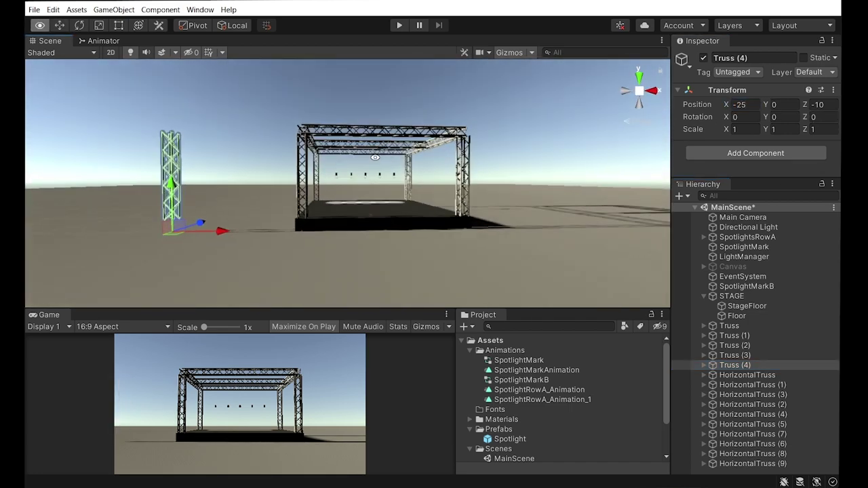
{"action": "left_click", "coordinate": [746, 360]}
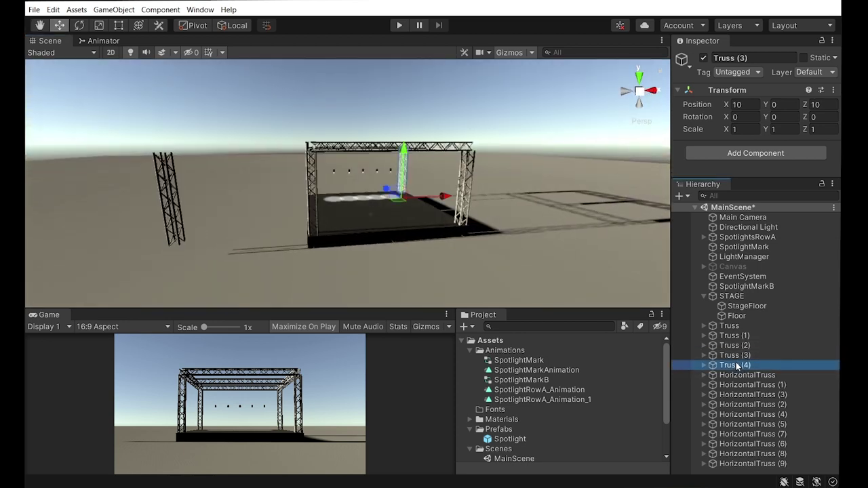
{"action": "key", "text": "ctrl+d"}
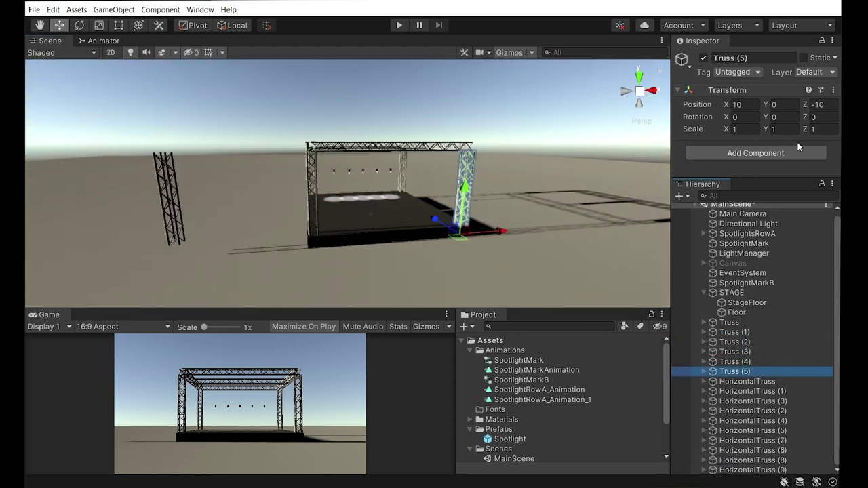
{"action": "left_click_drag", "start_coordinate": [499, 231], "coordinate": [670, 280]}
{"action": "key", "text": "Return"}
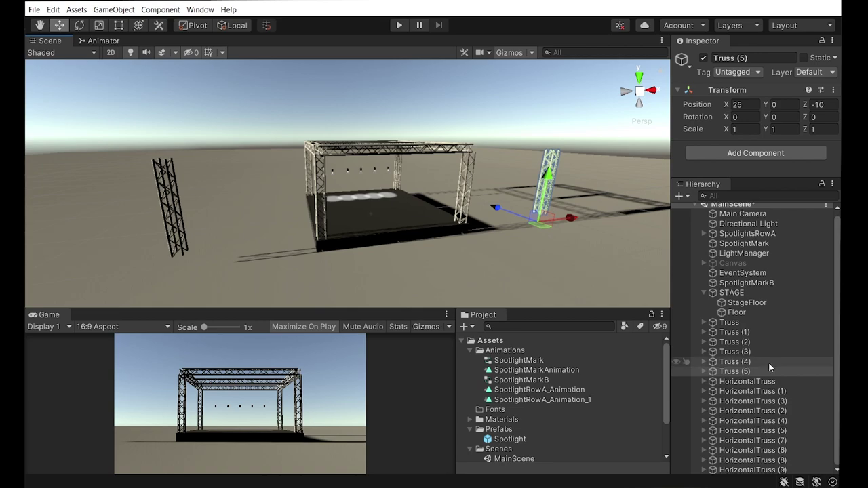
Step: Duplicate both side truss towers and set the copies, Truss (6) and (7), to Position Z 10
{"action": "key", "text": "ctrl+d"}
{"action": "left_click_drag", "start_coordinate": [803, 103], "coordinate": [817, 103]}
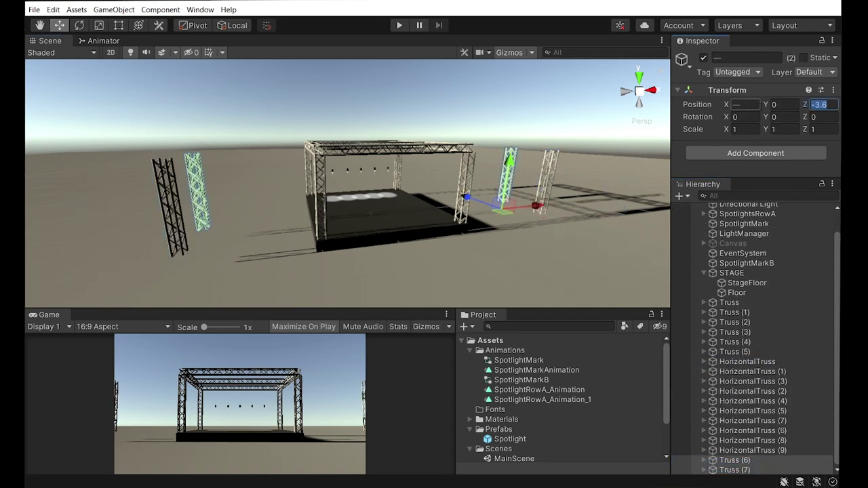
{"action": "mouse_move", "coordinate": [284, 195]}
{"action": "right_mouse_down"}
{"action": "mouse_move", "coordinate": [243, 127]}
{"action": "mouse_move", "coordinate": [492, 109]}
{"action": "right_mouse_up"}
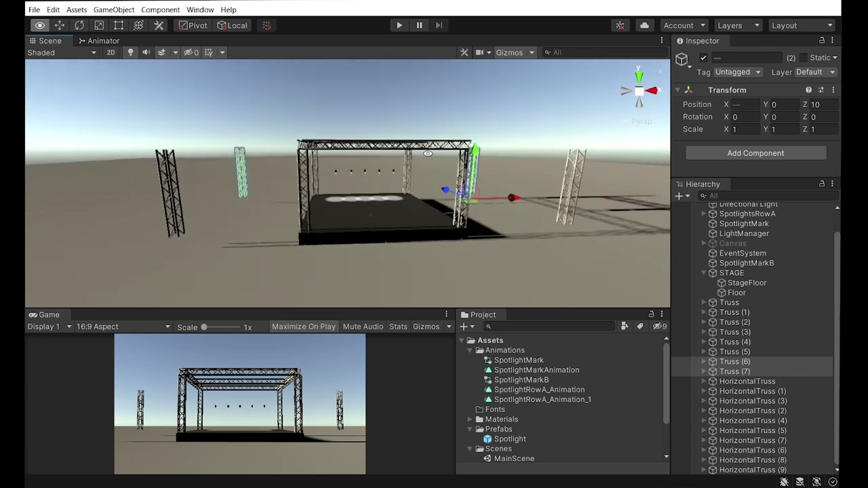
{"action": "left_click", "coordinate": [491, 108]}
{"action": "middle_click_drag", "start_coordinate": [460, 88], "coordinate": [360, 157]}
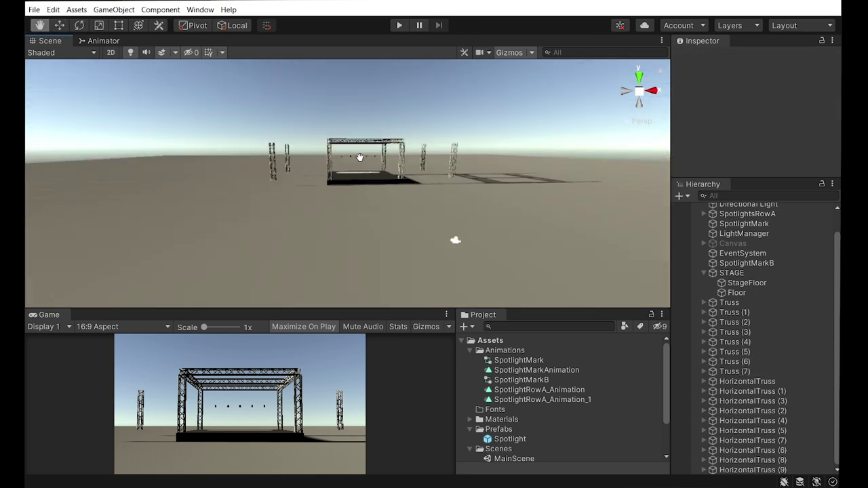
{"action": "scroll", "coordinate": [360, 158], "scroll_direction": "up", "scroll_amount": 10}
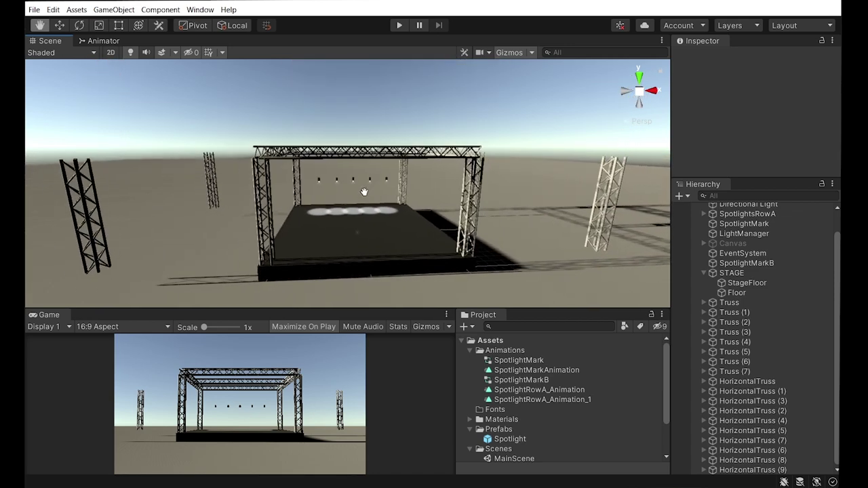
{"action": "mouse_move", "coordinate": [371, 234]}
{"action": "left_mouse_down", "text": "alt"}
{"action": "mouse_move", "coordinate": [384, 229]}
{"action": "mouse_move", "coordinate": [346, 232]}
{"action": "mouse_move", "coordinate": [437, 264]}
{"action": "left_mouse_up", "text": "alt"}
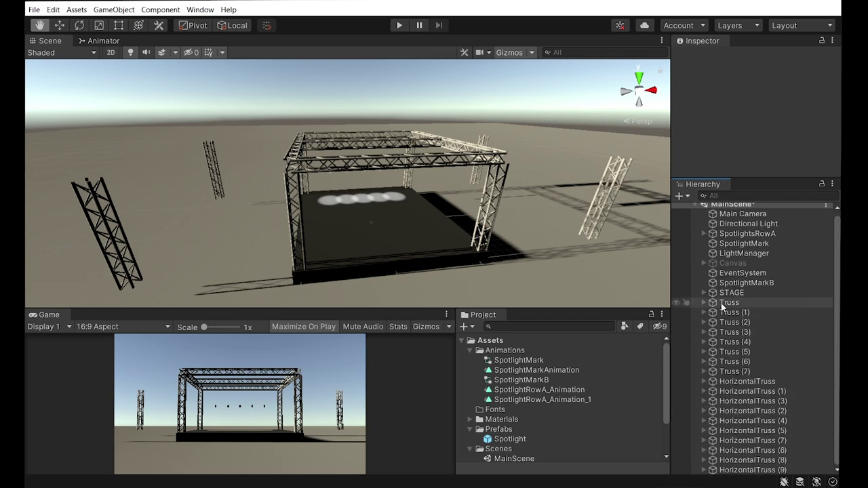
{"action": "left_click", "coordinate": [104, 11]}
{"action": "key", "text": "Escape"}
{"action": "left_click_drag", "start_coordinate": [305, 203], "coordinate": [398, 187], "text": "alt"}
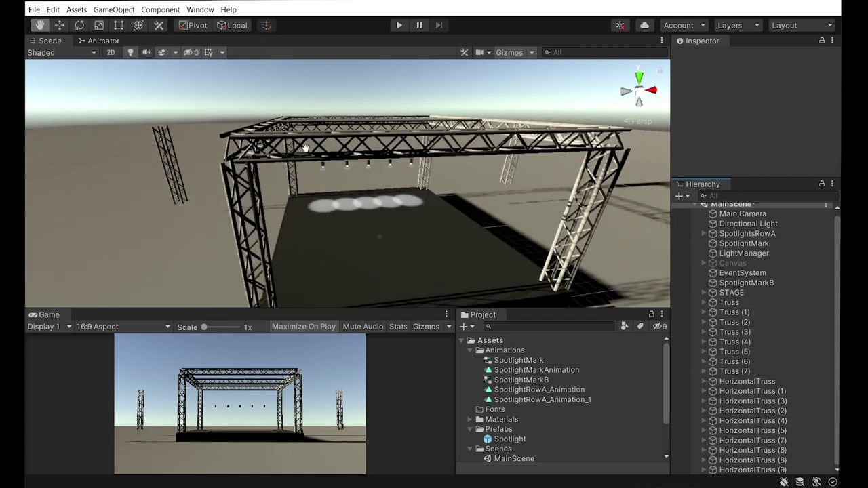
Step: Pull beam cylinder Cylinder (4) out of HorizontalTruss to the Hierarchy root
{"action": "key", "text": "w"}
{"action": "left_click", "coordinate": [203, 131]}
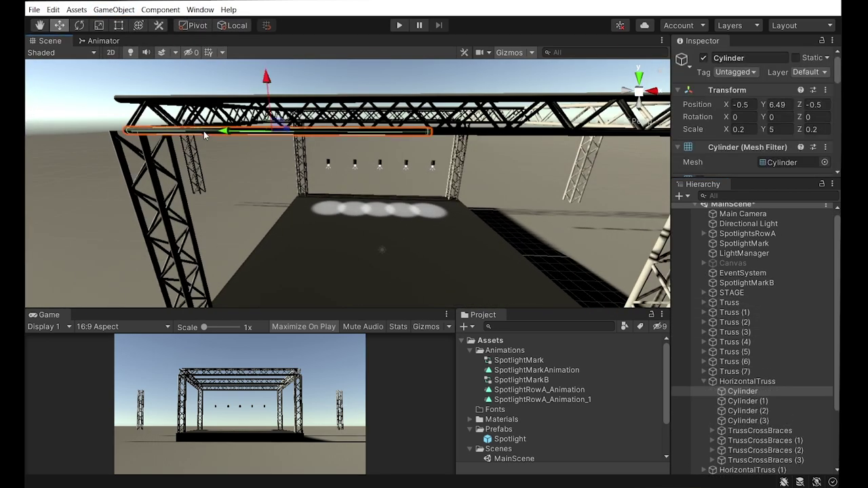
{"action": "key", "text": "f"}
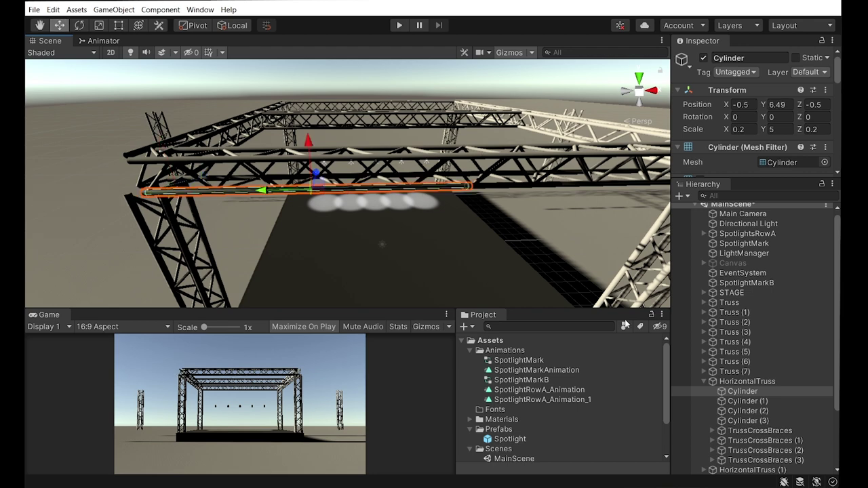
{"action": "scroll", "coordinate": [742, 316], "scroll_direction": "down", "scroll_amount": 3}
{"action": "left_click", "coordinate": [742, 313]}
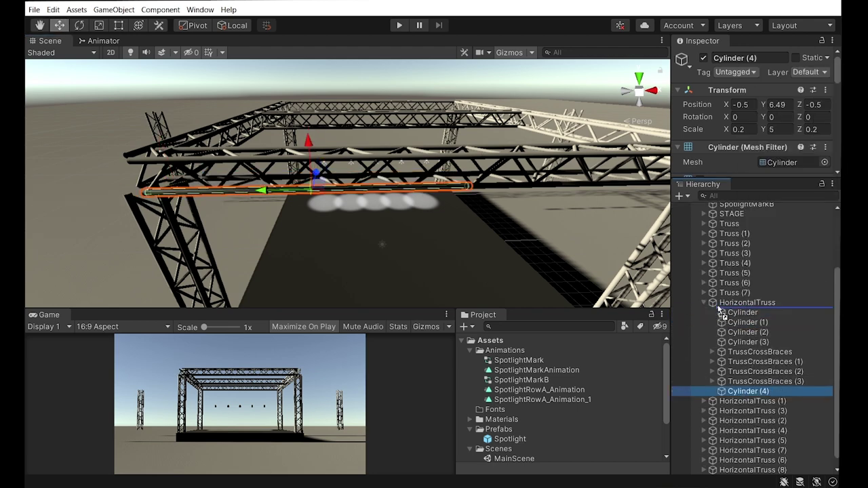
{"action": "left_click_drag", "start_coordinate": [721, 310], "coordinate": [761, 384]}
{"action": "left_click_drag", "start_coordinate": [744, 355], "coordinate": [732, 288]}
{"action": "scroll", "coordinate": [417, 165], "scroll_direction": "down", "scroll_amount": 3}
{"action": "mouse_move", "coordinate": [163, 192]}
{"action": "left_mouse_down"}
{"action": "mouse_move", "coordinate": [139, 191]}
{"action": "mouse_move", "coordinate": [481, 161]}
{"action": "left_mouse_up"}
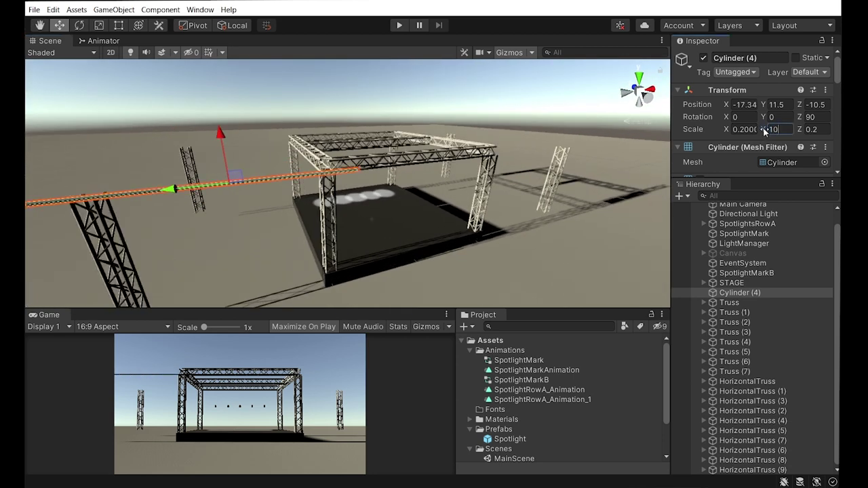
{"action": "key", "text": "BackSpace"}
Step: Stretch Cylinder (4) to Scale Y 25 as a horizontal rod across the stage
{"action": "left_click_drag", "start_coordinate": [407, 169], "coordinate": [331, 171], "text": "alt"}
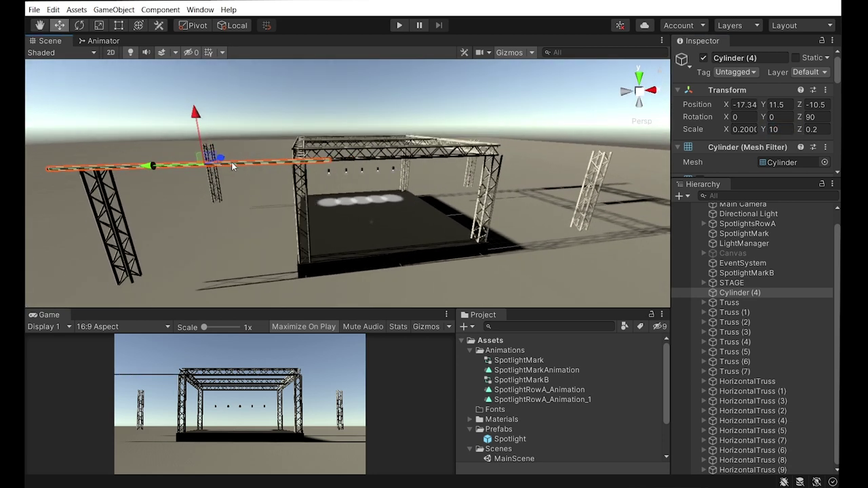
{"action": "left_click_drag", "start_coordinate": [407, 154], "coordinate": [402, 155], "text": "alt"}
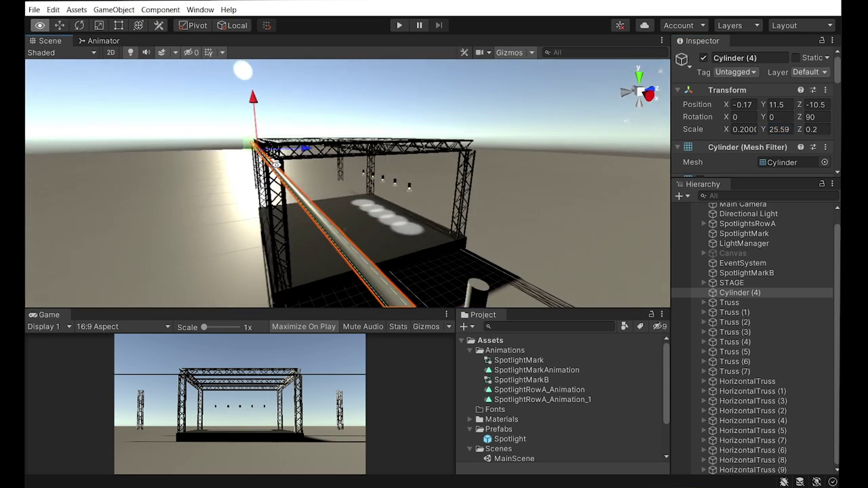
{"action": "left_click_drag", "start_coordinate": [431, 181], "coordinate": [407, 170], "text": "alt"}
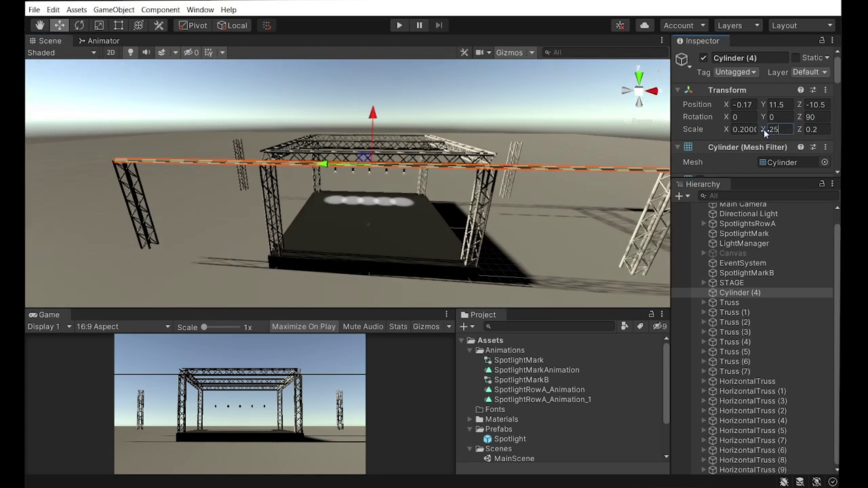
{"action": "key", "text": "Return"}
{"action": "left_click", "coordinate": [324, 160]}
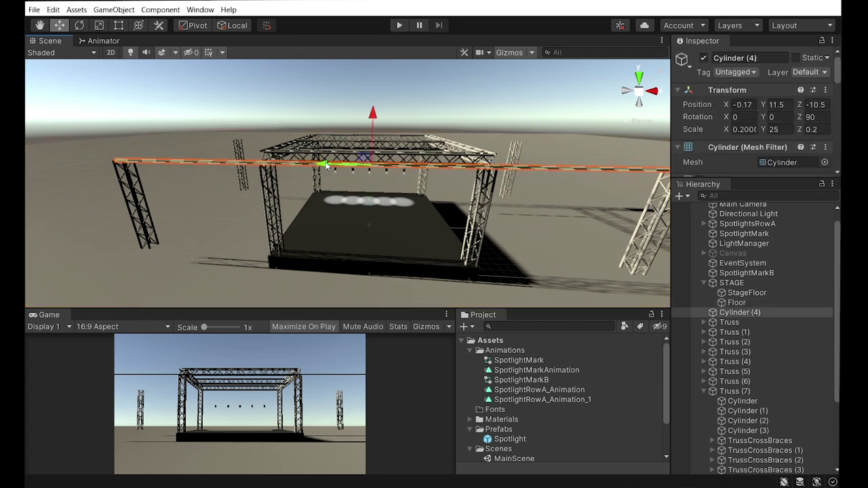
{"action": "mouse_move", "coordinate": [441, 163]}
{"action": "left_mouse_down", "text": "alt"}
{"action": "mouse_move", "coordinate": [451, 171]}
{"action": "mouse_move", "coordinate": [366, 175]}
{"action": "mouse_move", "coordinate": [529, 172]}
{"action": "left_mouse_up", "text": "alt"}
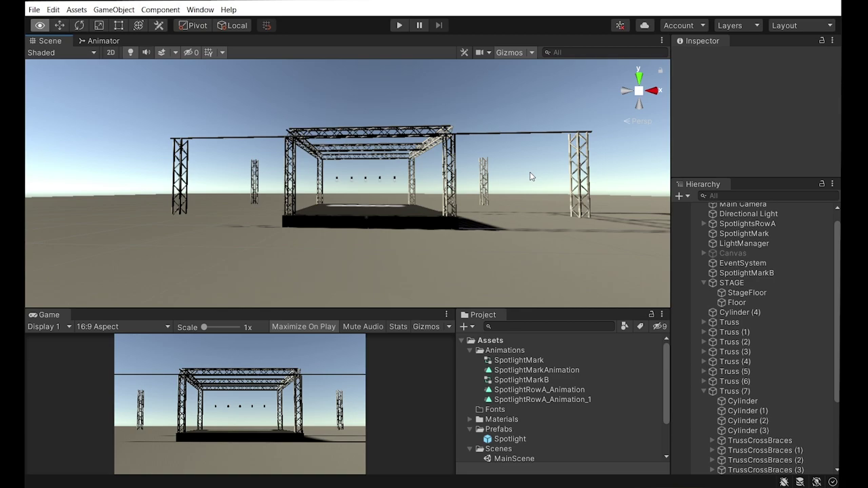
{"action": "mouse_move", "coordinate": [589, 158]}
{"action": "left_mouse_down", "text": "alt"}
{"action": "mouse_move", "coordinate": [529, 170]}
{"action": "mouse_move", "coordinate": [578, 219]}
{"action": "mouse_move", "coordinate": [266, 158]}
{"action": "left_mouse_up", "text": "alt"}
{"action": "left_click", "coordinate": [530, 169]}
Step: Duplicate the long rod and set the copy's Position Z to 10
{"action": "left_click", "coordinate": [739, 312]}
{"action": "key", "text": "ctrl+d"}
{"action": "scroll", "coordinate": [763, 337], "scroll_direction": "down", "scroll_amount": 1}
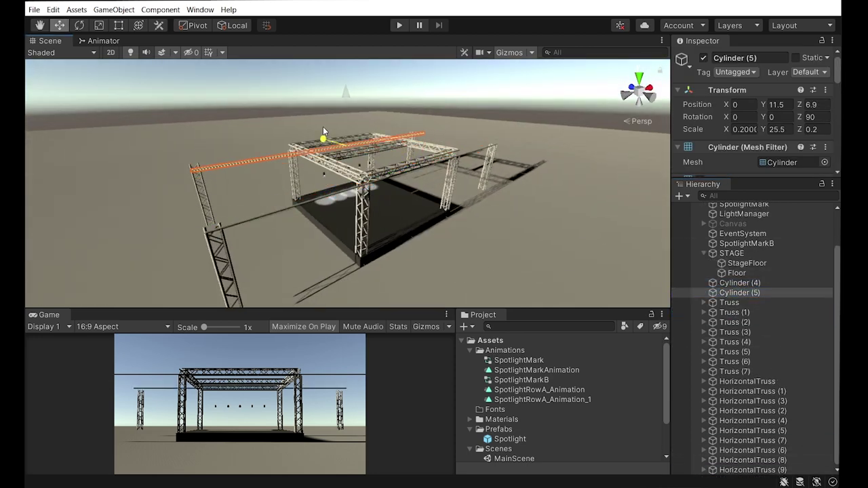
{"action": "type", "text": "0"}
{"action": "left_click_drag", "start_coordinate": [529, 167], "coordinate": [471, 156], "text": "alt"}
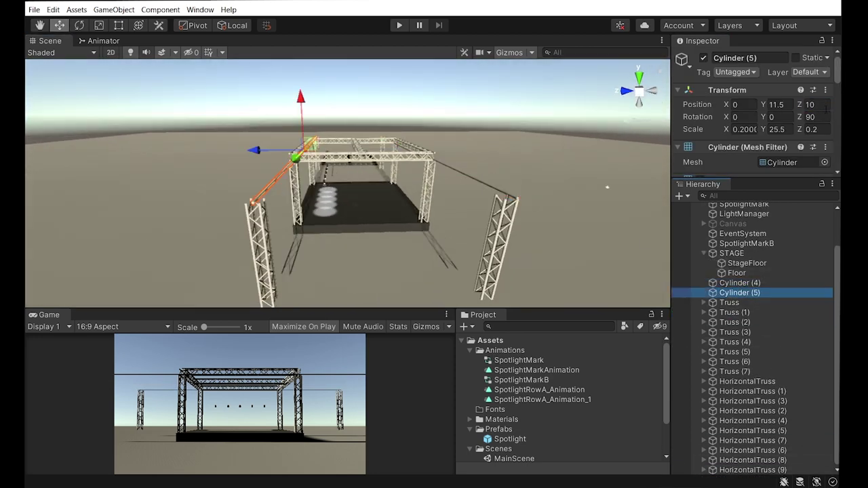
Step: Rename the two rods CurtainRod and CurtainRod (1)
{"action": "double_click", "coordinate": [752, 282]}
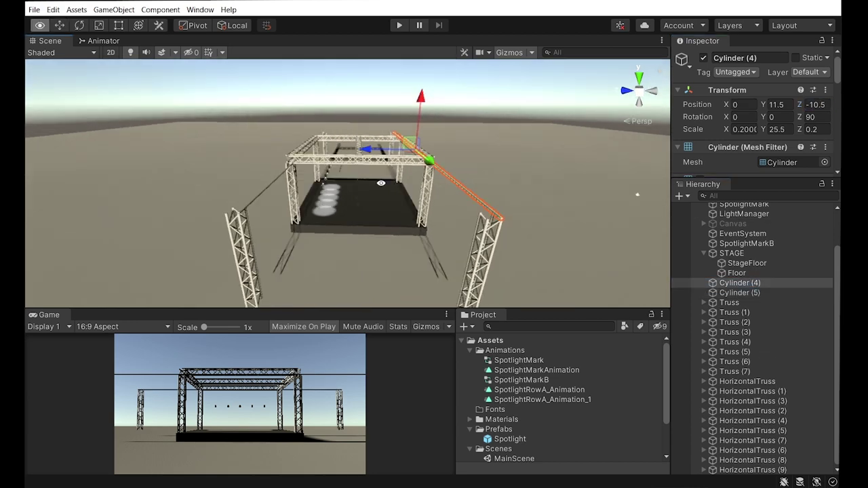
{"action": "right_click", "coordinate": [736, 284]}
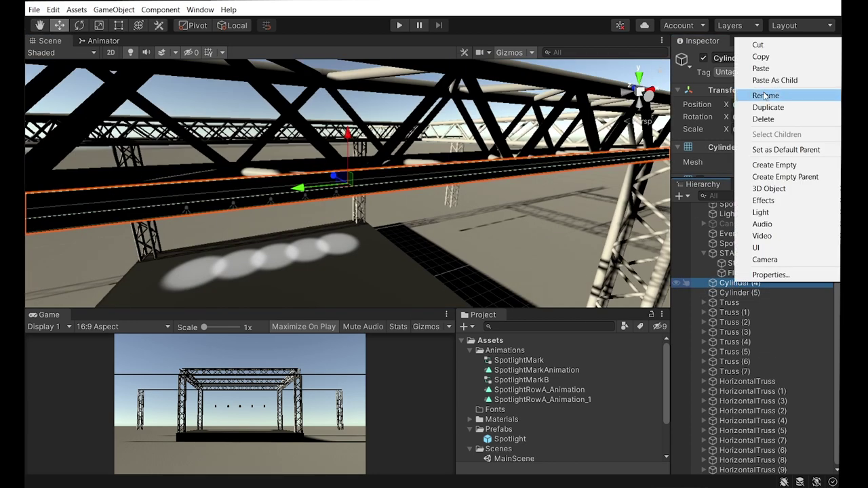
{"action": "left_click", "coordinate": [763, 91]}
{"action": "type", "text": "CurtainRod"}
{"action": "double_click", "coordinate": [749, 292]}
{"action": "key", "text": "F2"}
{"action": "type", "text": "CurtainRod"}
{"action": "type", "text": "(1)"}
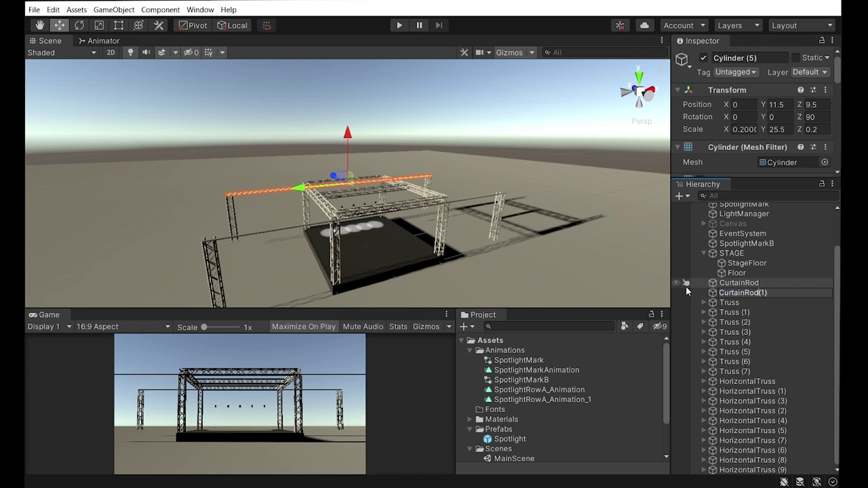
{"action": "key", "text": "Return"}
{"action": "mouse_move", "coordinate": [516, 169]}
{"action": "left_mouse_down", "text": "alt"}
{"action": "mouse_move", "coordinate": [477, 164]}
{"action": "mouse_move", "coordinate": [400, 234]}
{"action": "left_mouse_up", "text": "alt"}
{"action": "left_click", "coordinate": [477, 165]}
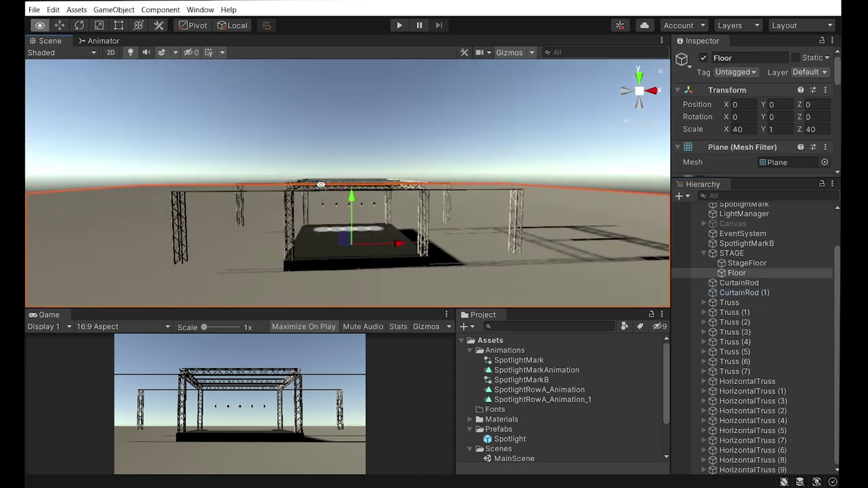
Step: Duplicate StageFloor as StageBox at Position (25, 0.74, -10) with scale 1.5
{"action": "left_click", "coordinate": [394, 240]}
{"action": "left_click_drag", "start_coordinate": [428, 260], "coordinate": [511, 248], "text": "alt"}
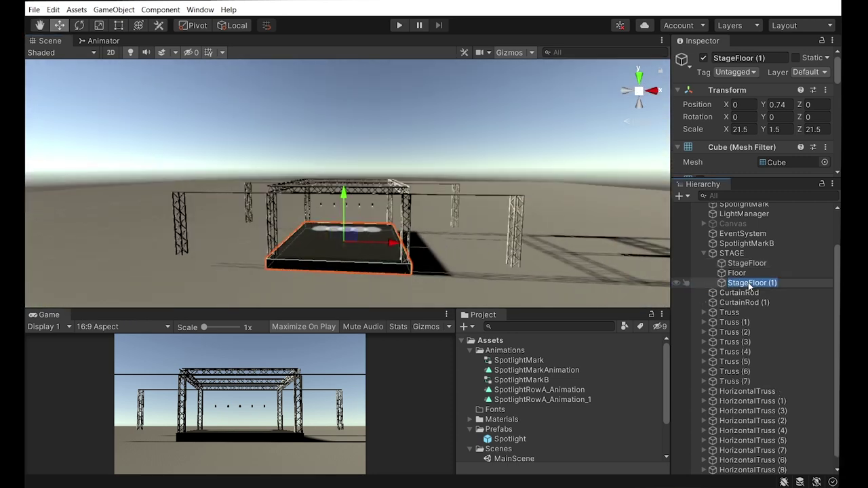
{"action": "type", "text": "StageBox"}
{"action": "key", "text": "Return"}
{"action": "mouse_move", "coordinate": [470, 237]}
{"action": "left_mouse_down"}
{"action": "mouse_move", "coordinate": [493, 256]}
{"action": "mouse_move", "coordinate": [447, 226]}
{"action": "mouse_move", "coordinate": [536, 265]}
{"action": "left_mouse_up"}
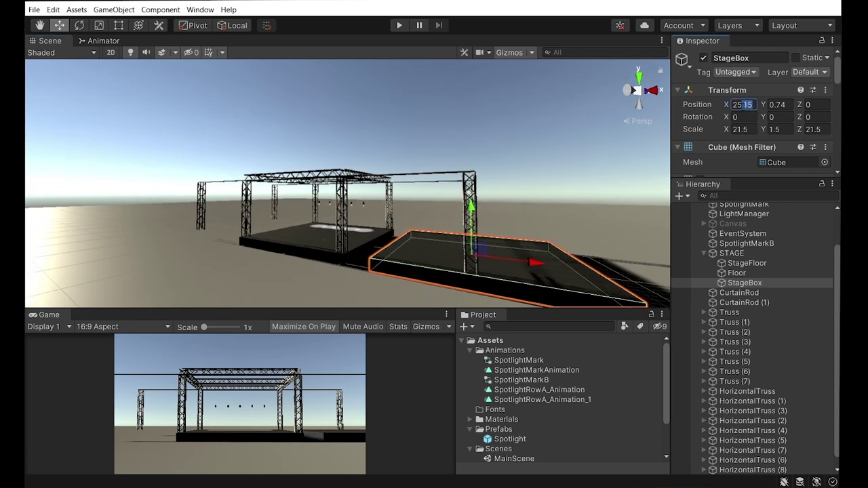
{"action": "type", "text": "25"}
{"action": "type", "text": "1"}
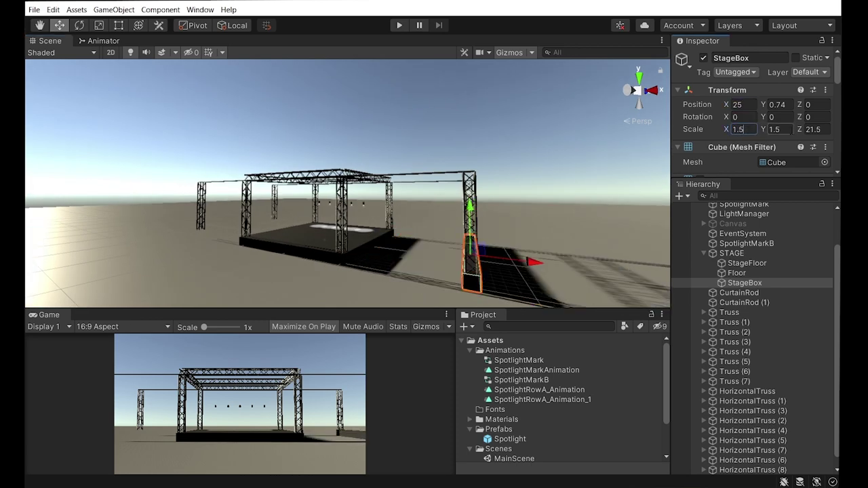
{"action": "left_click_drag", "start_coordinate": [542, 255], "coordinate": [715, 285], "text": "alt"}
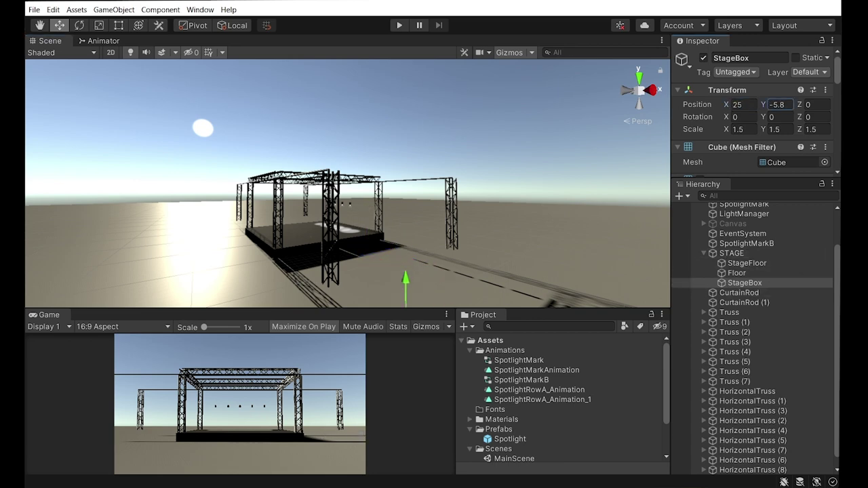
{"action": "type", "text": "0.74"}
{"action": "key", "text": "Return"}
{"action": "type", "text": "-10"}
{"action": "key", "text": "Return"}
Step: Duplicate the stage boxes to make StageBox (1) through StageBox (3) at the other tower bases
{"action": "mouse_move", "coordinate": [580, 126]}
{"action": "right_mouse_down"}
{"action": "mouse_move", "coordinate": [416, 190]}
{"action": "mouse_move", "coordinate": [401, 281]}
{"action": "right_mouse_up"}
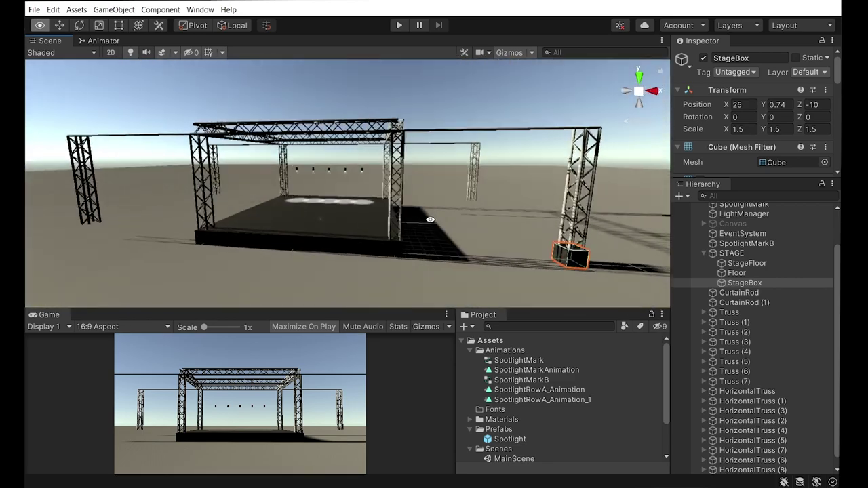
{"action": "left_click", "coordinate": [737, 273]}
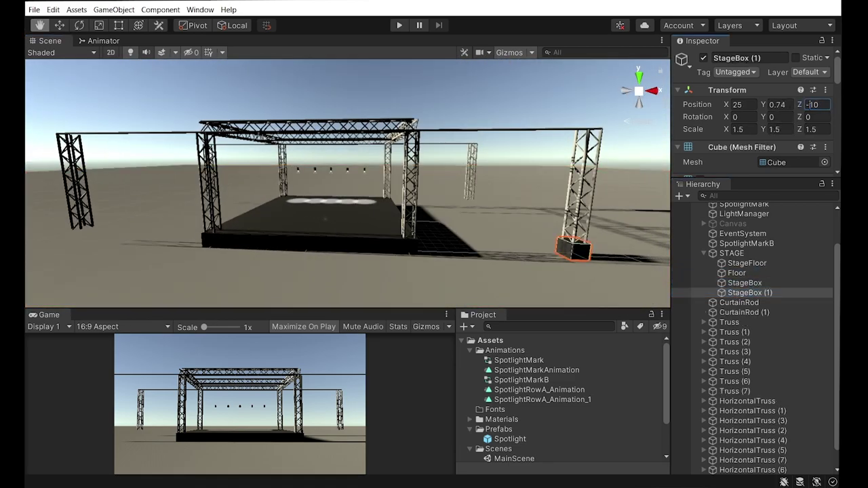
{"action": "key", "text": "ctrl+d"}
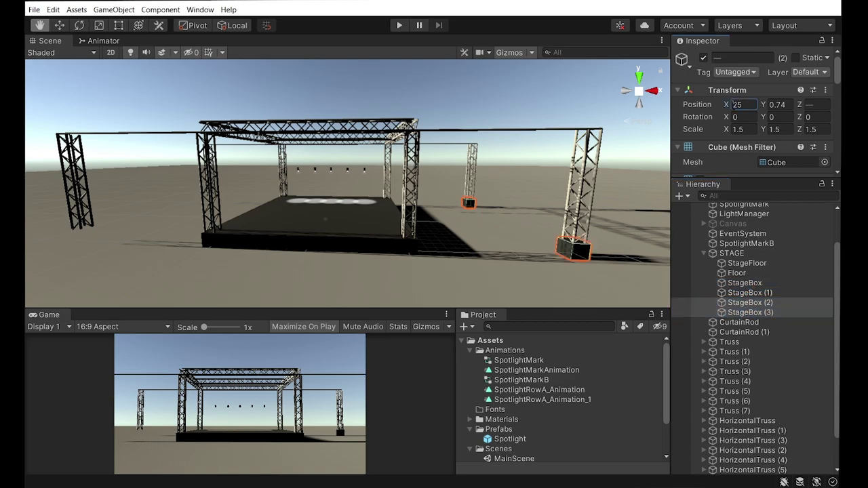
{"action": "left_click", "coordinate": [737, 272]}
{"action": "mouse_move", "coordinate": [106, 189]}
{"action": "left_mouse_down", "text": "alt"}
{"action": "mouse_move", "coordinate": [503, 240]}
{"action": "mouse_move", "coordinate": [410, 231]}
{"action": "left_mouse_up", "text": "alt"}
{"action": "left_click_drag", "start_coordinate": [349, 169], "coordinate": [131, 200], "text": "alt"}
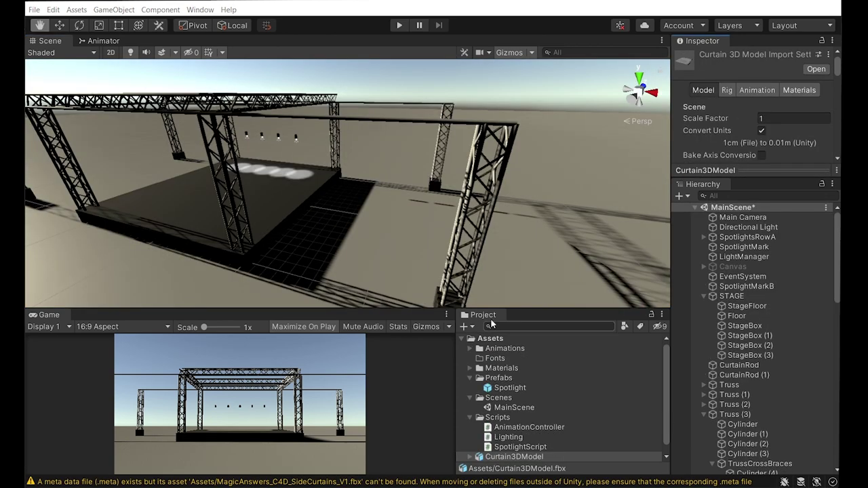
Step: Create a 3DModels folder in Assets and move the curtain model into it
{"action": "left_click", "coordinate": [510, 387]}
{"action": "left_click", "coordinate": [489, 339]}
{"action": "right_click", "coordinate": [490, 338]}
{"action": "mouse_move", "coordinate": [515, 61]}
{"action": "left_click", "coordinate": [684, 62]}
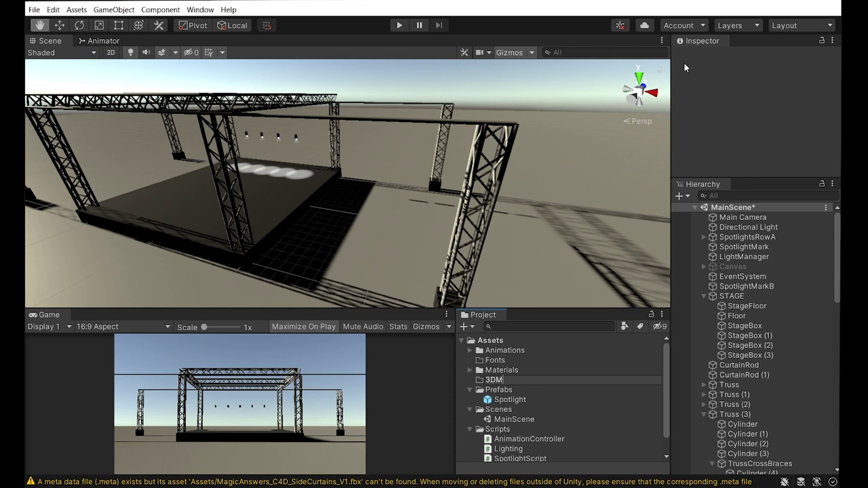
{"action": "type", "text": "Models"}
{"action": "key", "text": "Return"}
{"action": "scroll", "coordinate": [556, 407], "scroll_direction": "down", "scroll_amount": 3}
{"action": "left_click_drag", "start_coordinate": [522, 451], "coordinate": [488, 337]}
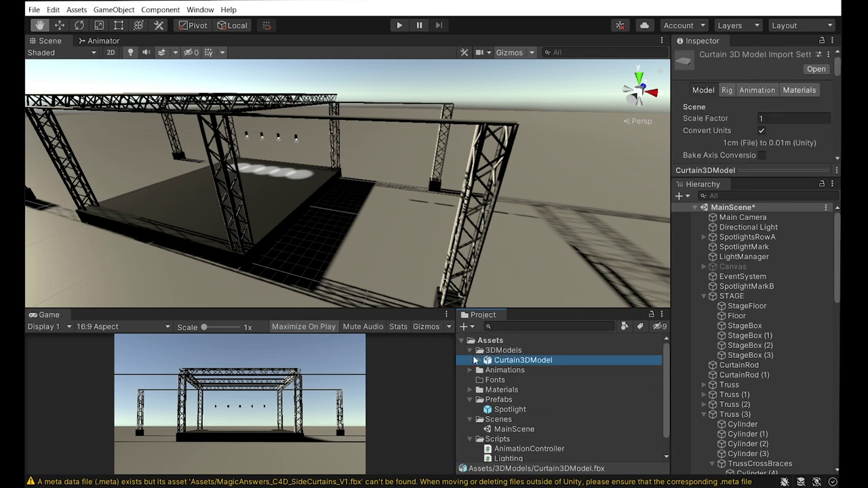
Step: Place Curtain3DModel in the scene with Rotation Z 180 and Scale 2 beside the stage front
{"action": "left_click_drag", "start_coordinate": [448, 298], "coordinate": [360, 212]}
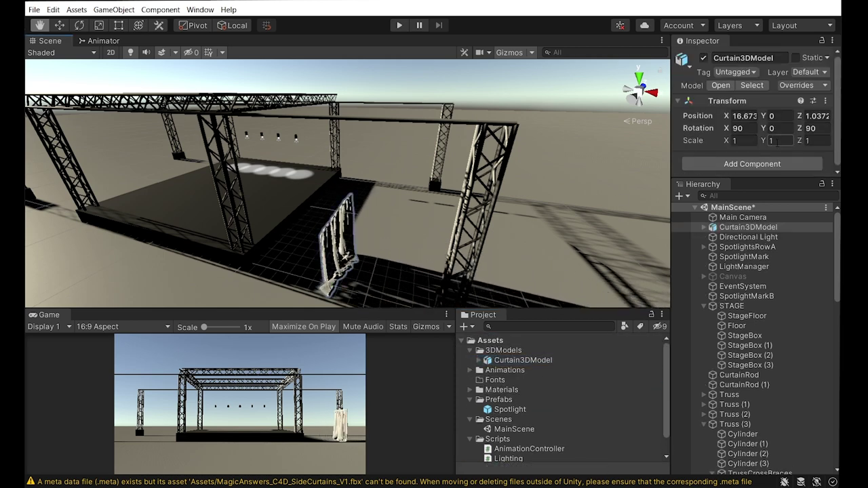
{"action": "type", "text": "18022"}
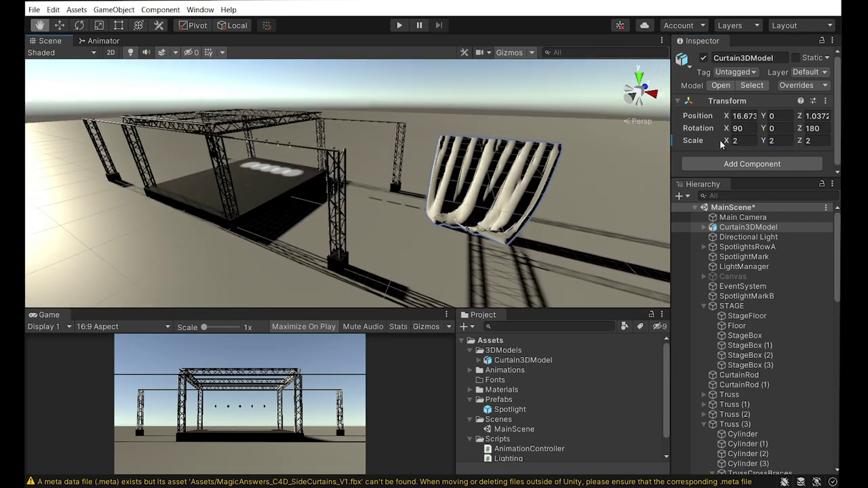
{"action": "left_click", "coordinate": [739, 116]}
{"action": "type", "text": "2"}
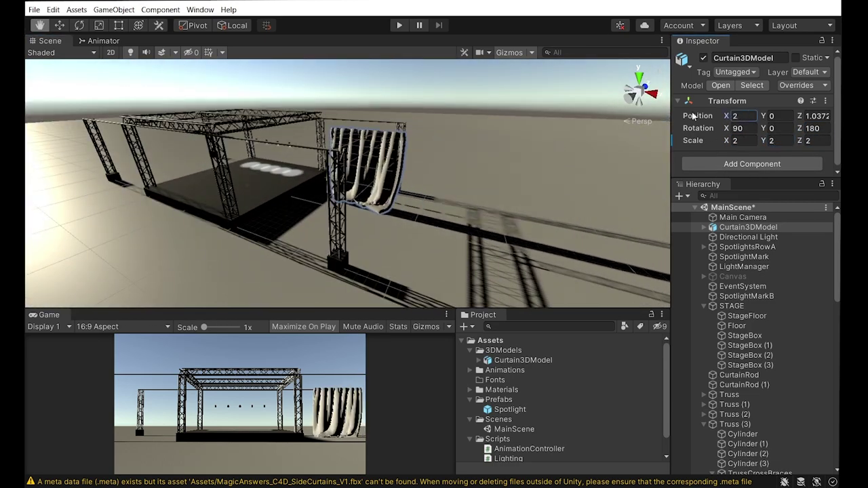
{"action": "left_click_drag", "start_coordinate": [727, 116], "coordinate": [712, 116]}
{"action": "mouse_move", "coordinate": [803, 116]}
{"action": "left_mouse_down"}
{"action": "mouse_move", "coordinate": [723, 117]}
{"action": "mouse_move", "coordinate": [785, 119]}
{"action": "left_mouse_up"}
{"action": "left_click_drag", "start_coordinate": [285, 203], "coordinate": [380, 204], "text": "alt"}
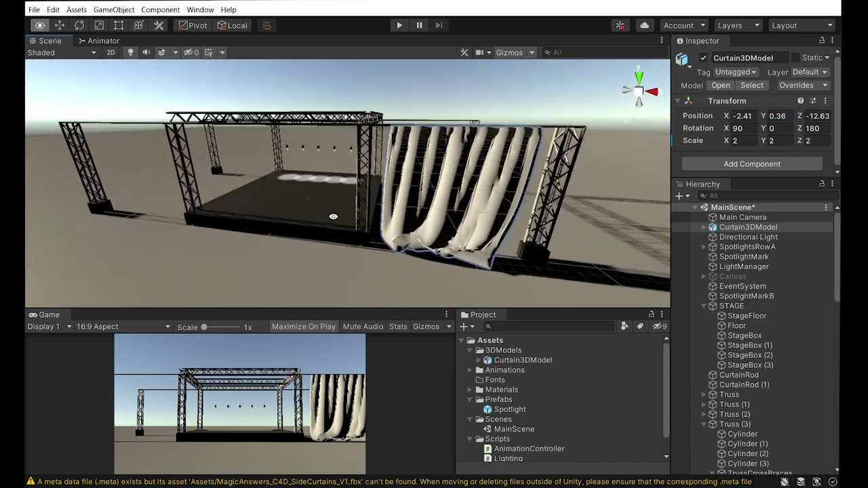
Step: Duplicate the curtain and set the copy's Position Z to 7.3
{"action": "left_click", "coordinate": [746, 237]}
{"action": "left_click", "coordinate": [746, 227]}
{"action": "key", "text": "ctrl+d"}
{"action": "left_click_drag", "start_coordinate": [800, 116], "coordinate": [810, 116]}
{"action": "type", "text": "7.3"}
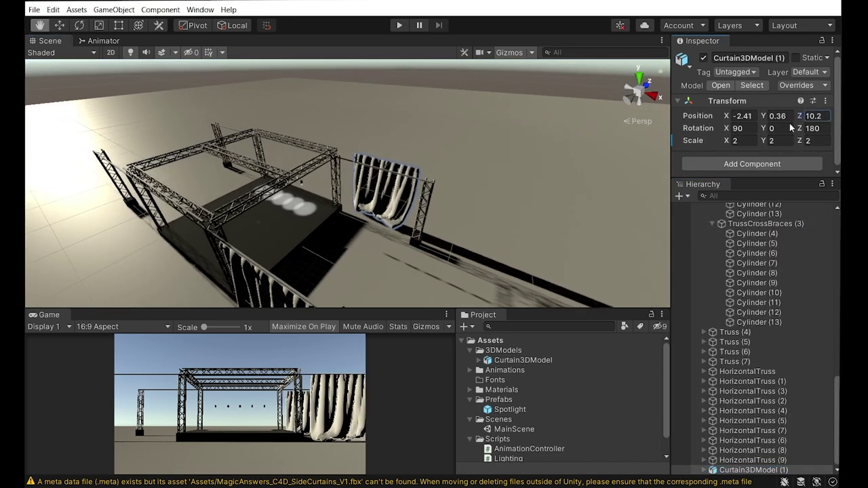
{"action": "left_click_drag", "start_coordinate": [285, 170], "coordinate": [434, 169], "text": "alt"}
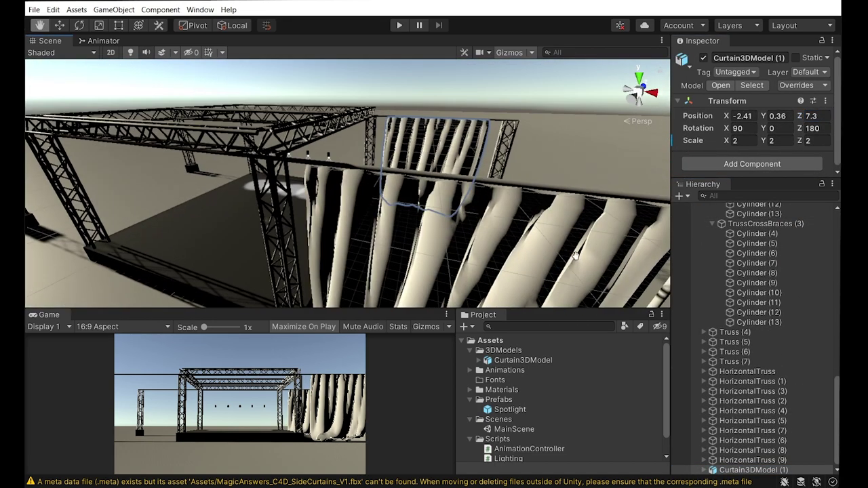
Step: Duplicate both curtains and move the pair to the stage's left side at X -36.8
{"action": "left_click_drag", "start_coordinate": [753, 470], "coordinate": [731, 212]}
{"action": "left_click", "coordinate": [740, 224], "text": "ctrl"}
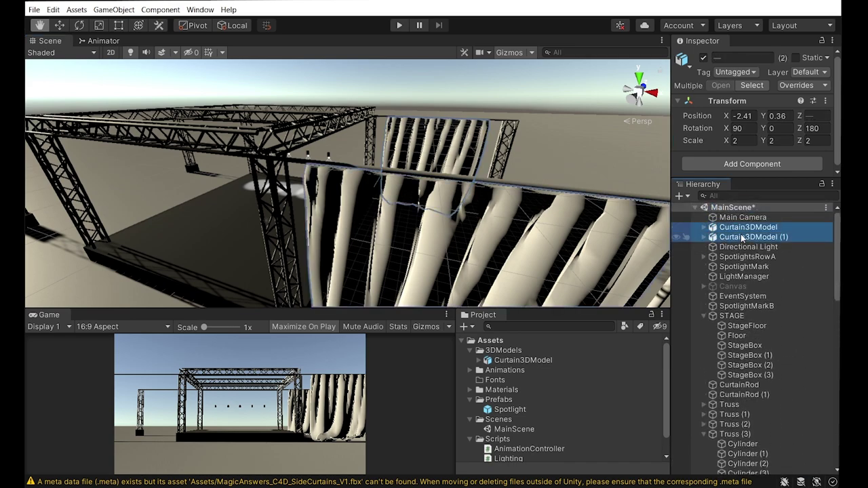
{"action": "key", "text": "f"}
{"action": "key", "text": "ctrl+d"}
{"action": "left_click_drag", "start_coordinate": [727, 115], "coordinate": [611, 116]}
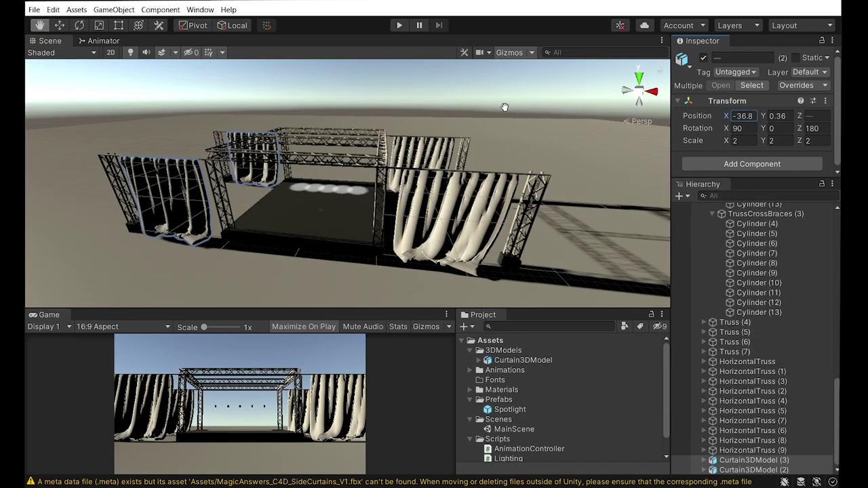
{"action": "left_click_drag", "start_coordinate": [163, 136], "coordinate": [221, 133], "text": "alt"}
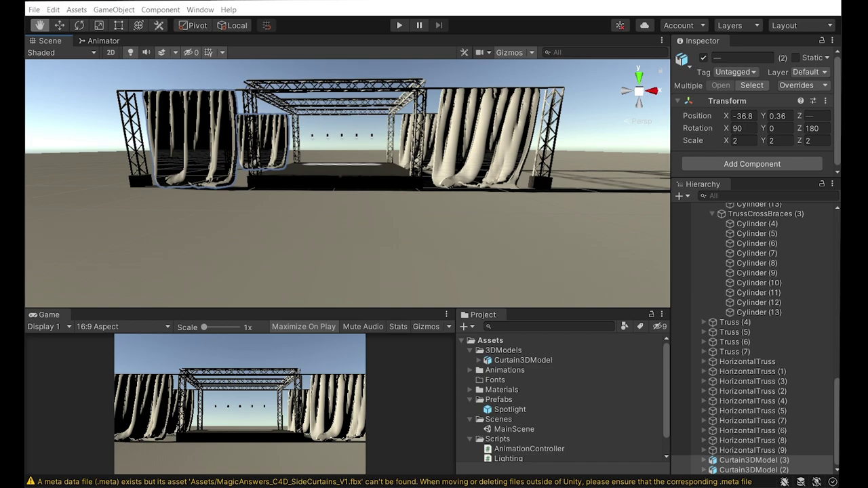
{"action": "mouse_move", "coordinate": [367, 134]}
{"action": "left_mouse_down", "text": "alt"}
{"action": "mouse_move", "coordinate": [348, 213]}
{"action": "mouse_move", "coordinate": [400, 210]}
{"action": "left_mouse_up", "text": "alt"}
Step: Collapse the STAGE group and delete the objects from CurtainRod through the last horizontal truss
{"action": "scroll", "coordinate": [747, 271], "scroll_direction": "up", "scroll_amount": 3}
{"action": "scroll", "coordinate": [747, 203], "scroll_direction": "up", "scroll_amount": 5}
{"action": "scroll", "coordinate": [748, 206], "scroll_direction": "up", "scroll_amount": 5}
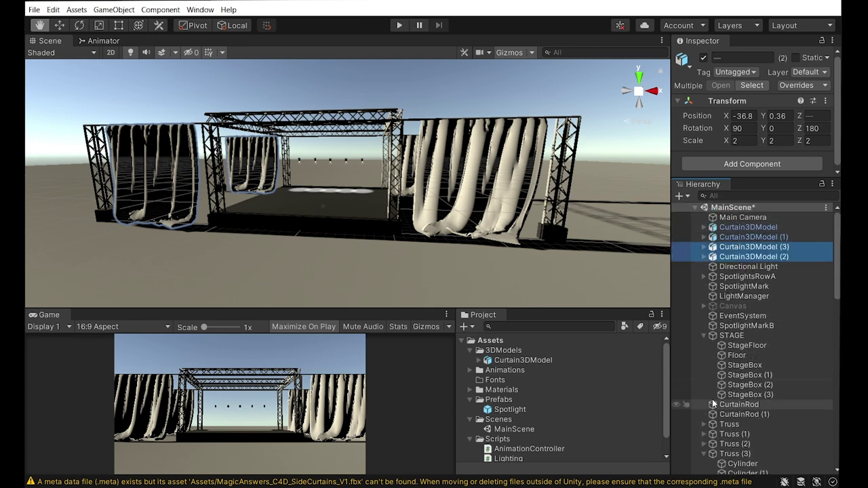
{"action": "scroll", "coordinate": [705, 389], "scroll_direction": "down", "scroll_amount": 5}
{"action": "scroll", "coordinate": [703, 335], "scroll_direction": "up", "scroll_amount": 5}
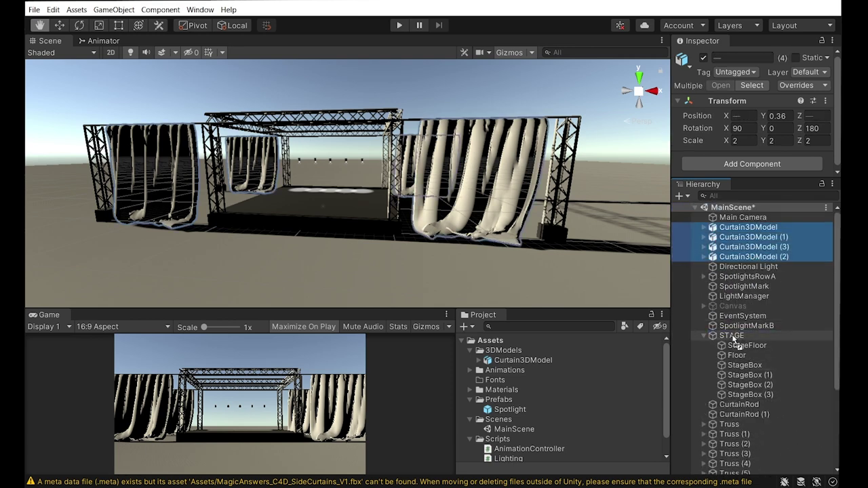
{"action": "scroll", "coordinate": [733, 338], "scroll_direction": "down", "scroll_amount": 2}
{"action": "left_click", "coordinate": [703, 296]}
{"action": "scroll", "coordinate": [752, 302], "scroll_direction": "down", "scroll_amount": 1}
{"action": "left_click", "coordinate": [739, 283]}
{"action": "left_click", "coordinate": [753, 470], "text": "shift"}
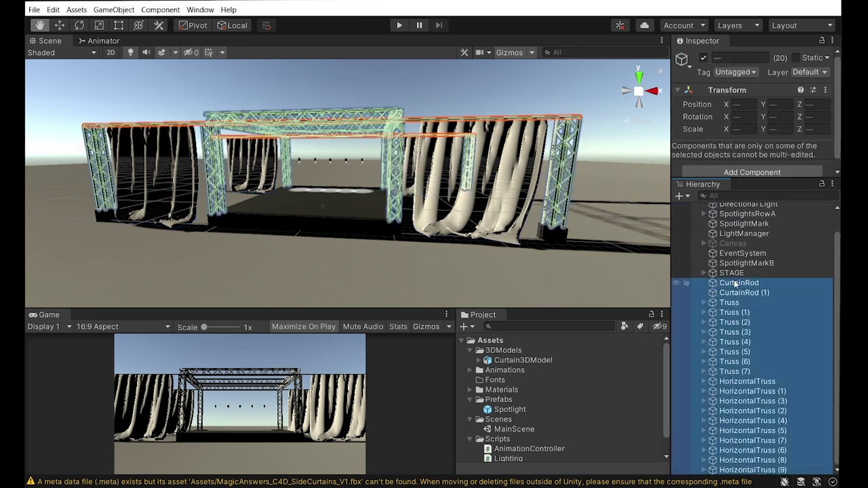
{"action": "key", "text": "Delete"}
Step: Add a Cube and a Cylinder to the scene
{"action": "left_click", "coordinate": [114, 9]}
{"action": "mouse_move", "coordinate": [136, 59]}
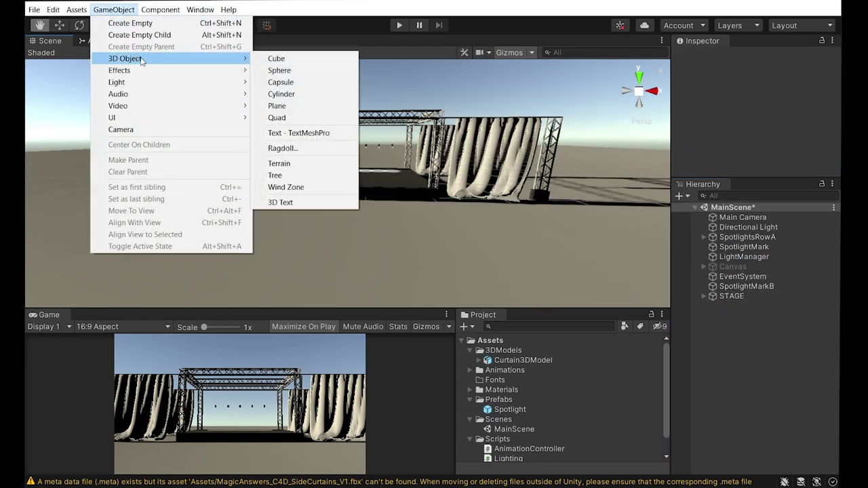
{"action": "left_click", "coordinate": [312, 58]}
{"action": "left_click", "coordinate": [114, 9]}
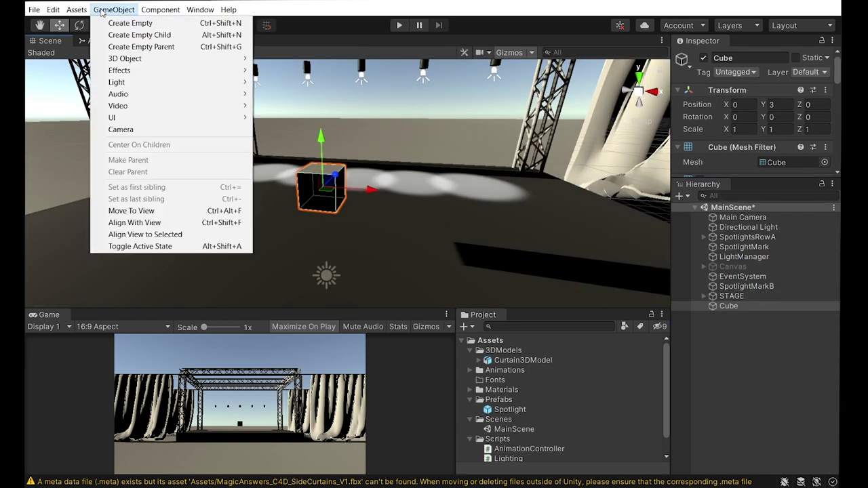
{"action": "mouse_move", "coordinate": [156, 58]}
{"action": "left_click", "coordinate": [306, 94]}
Step: Rotate the Cylinder 90° on X, raise it to Y 3.52, and scale it Y 0.25, Z 0.8
{"action": "left_click", "coordinate": [739, 116]}
{"action": "type", "text": "90"}
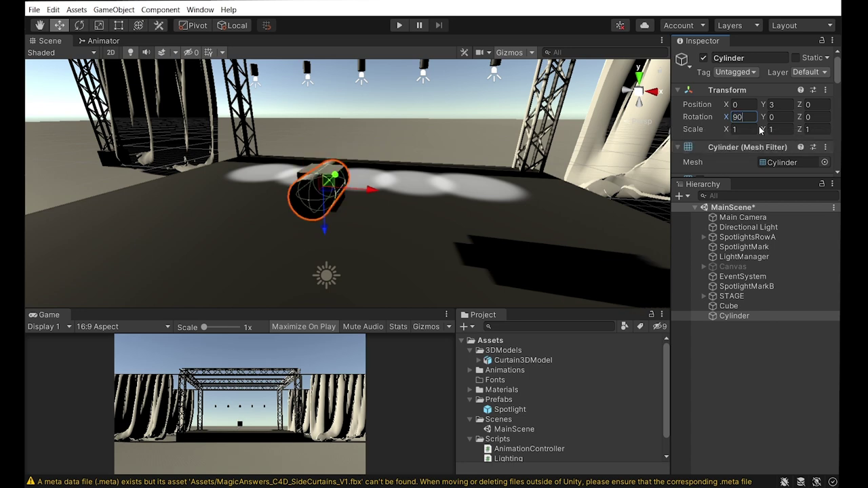
{"action": "left_click_drag", "start_coordinate": [324, 232], "coordinate": [324, 217]}
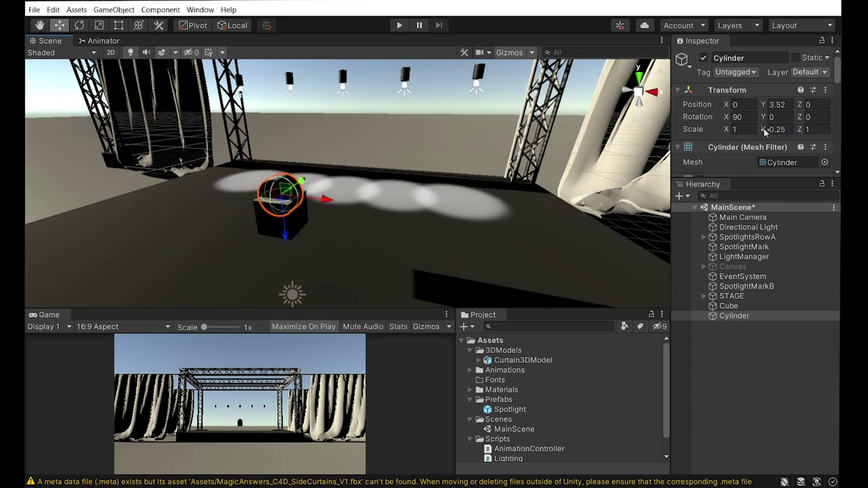
{"action": "left_click", "coordinate": [818, 129]}
{"action": "type", "text": "0.8"}
{"action": "key", "text": "Return"}
{"action": "scroll", "coordinate": [233, 219], "scroll_direction": "up", "scroll_amount": 3}
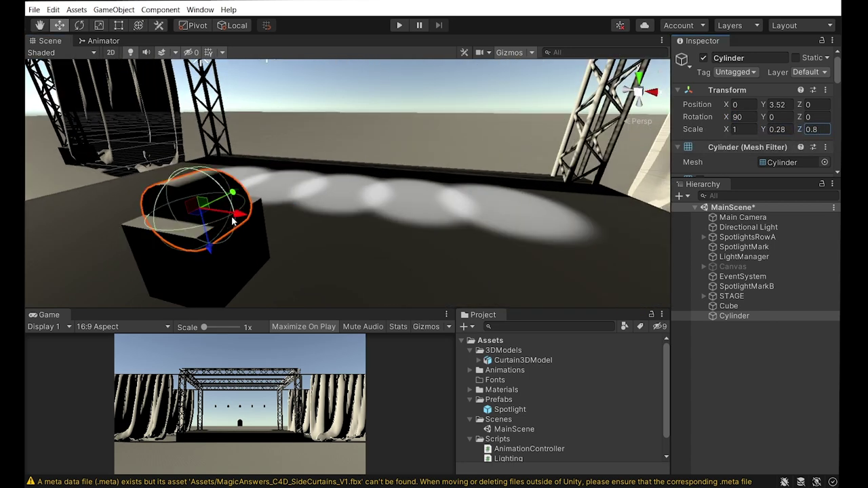
Step: Move the new Cube (1) forward of the rounded backrest
{"action": "mouse_move", "coordinate": [199, 213]}
{"action": "left_mouse_down"}
{"action": "mouse_move", "coordinate": [320, 184]}
{"action": "mouse_move", "coordinate": [358, 195]}
{"action": "mouse_move", "coordinate": [396, 185]}
{"action": "left_mouse_up"}
{"action": "double_click", "coordinate": [770, 231]}
{"action": "double_click", "coordinate": [729, 306]}
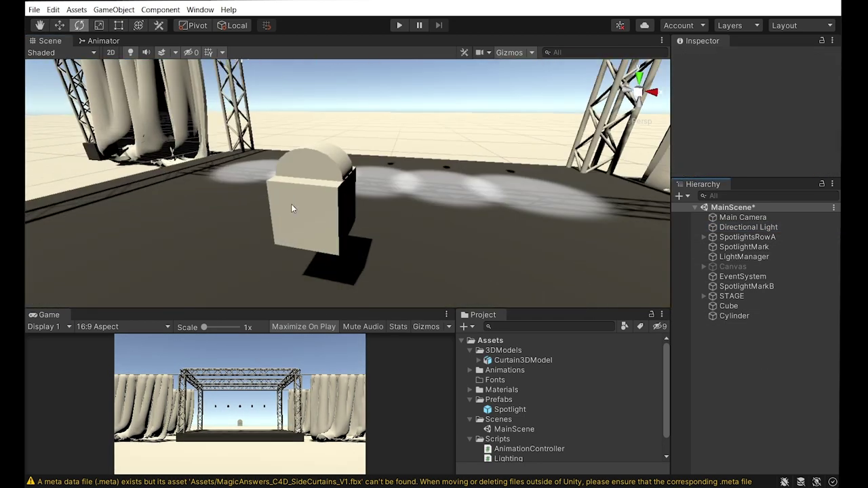
{"action": "double_click", "coordinate": [734, 316]}
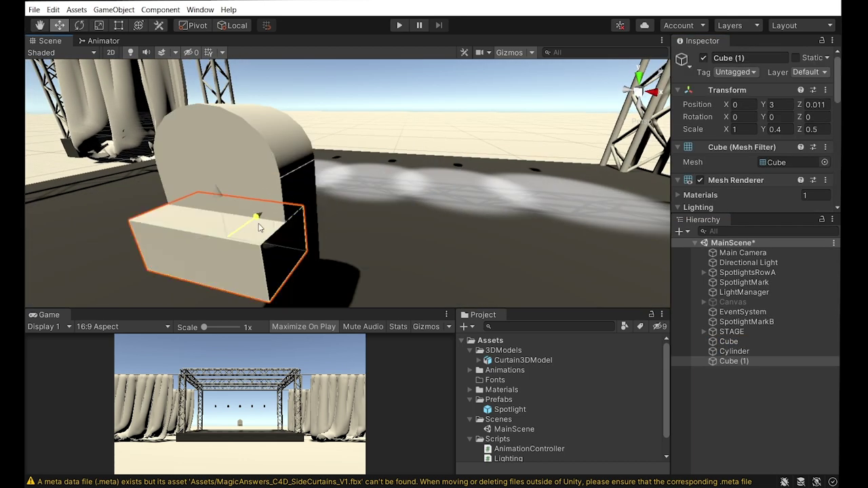
{"action": "left_click_drag", "start_coordinate": [258, 227], "coordinate": [280, 228]}
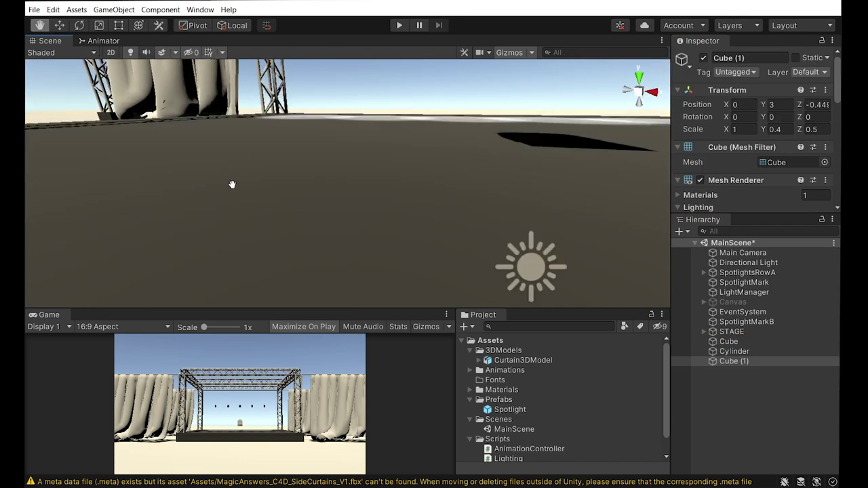
Step: Flatten Cube (1) into the seat, setting its depth scale to 0.73
{"action": "left_click", "coordinate": [730, 361]}
{"action": "key", "text": "w"}
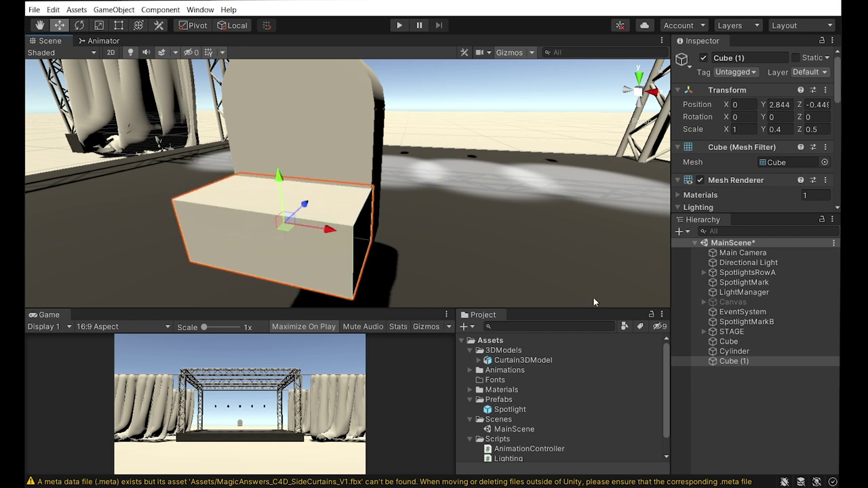
{"action": "left_click", "coordinate": [813, 129]}
{"action": "type", "text": "0.73"}
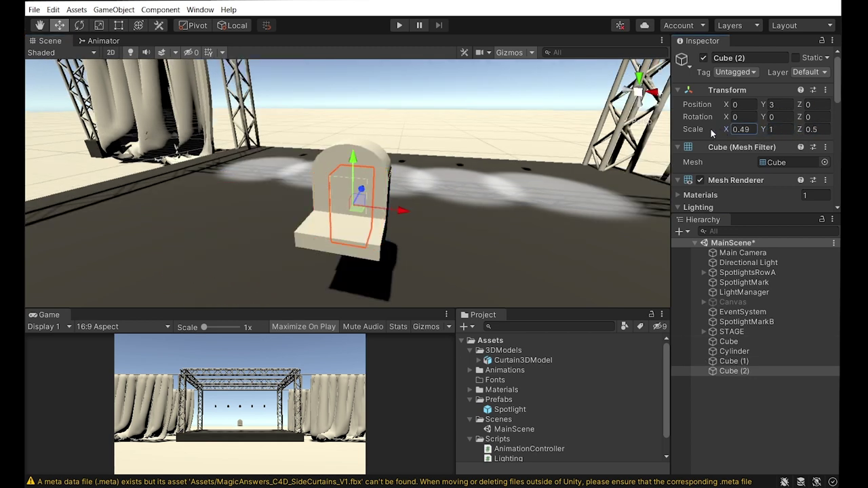
Step: Shape a thin 0.1-wide upright side panel and place it beside the seat
{"action": "left_click_drag", "start_coordinate": [711, 129], "coordinate": [705, 129]}
{"action": "mouse_move", "coordinate": [380, 204]}
{"action": "left_mouse_down", "text": "alt"}
{"action": "mouse_move", "coordinate": [246, 211]}
{"action": "mouse_move", "coordinate": [229, 246]}
{"action": "mouse_move", "coordinate": [324, 302]}
{"action": "left_mouse_up", "text": "alt"}
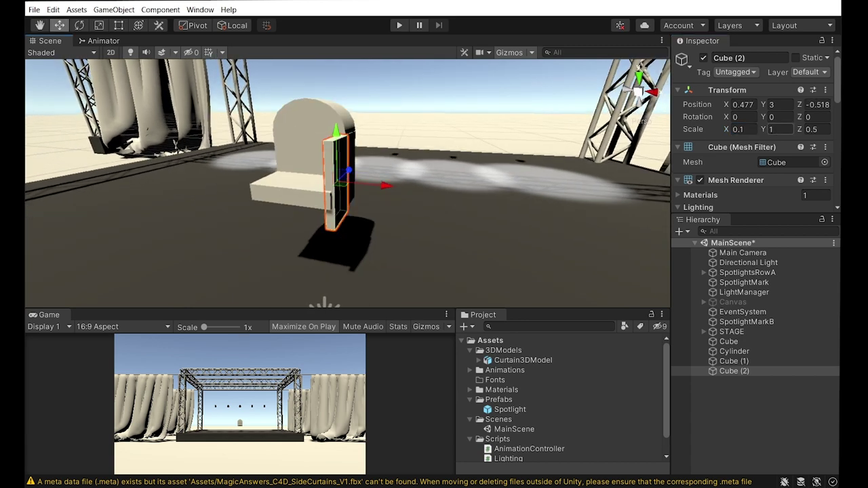
{"action": "left_click_drag", "start_coordinate": [756, 131], "coordinate": [746, 131]}
{"action": "key", "text": "f"}
{"action": "left_click_drag", "start_coordinate": [456, 229], "coordinate": [285, 203]}
{"action": "mouse_move", "coordinate": [228, 197]}
{"action": "left_mouse_down"}
{"action": "mouse_move", "coordinate": [248, 173]}
{"action": "mouse_move", "coordinate": [394, 225]}
{"action": "left_mouse_up"}
{"action": "left_click", "coordinate": [395, 225]}
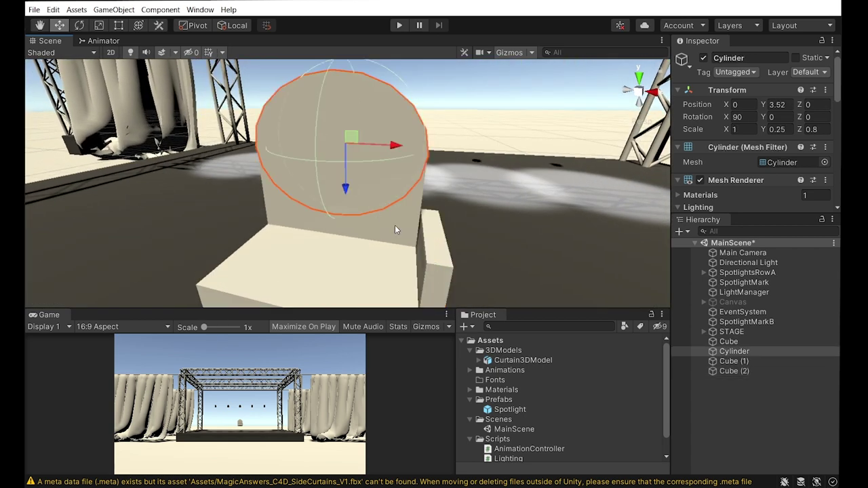
Step: Duplicate the chair-back pieces and set the copies' rotation to 0, 0, 90
{"action": "key", "text": "ctrl+d"}
{"action": "type", "text": "0"}
{"action": "key", "text": "shift+Tab"}
{"action": "type", "text": "0"}
{"action": "key", "text": "shift+Tab"}
{"action": "type", "text": "90"}
{"action": "mouse_move", "coordinate": [434, 170]}
{"action": "left_mouse_down", "text": "alt"}
{"action": "mouse_move", "coordinate": [353, 164]}
{"action": "mouse_move", "coordinate": [383, 179]}
{"action": "left_mouse_up", "text": "alt"}
Step: Select only the Cylinder (1) copy
{"action": "left_click", "coordinate": [251, 155]}
{"action": "left_click", "coordinate": [252, 154]}
{"action": "left_click", "coordinate": [252, 154]}
{"action": "scroll", "coordinate": [250, 154], "scroll_direction": "down", "scroll_amount": 3}
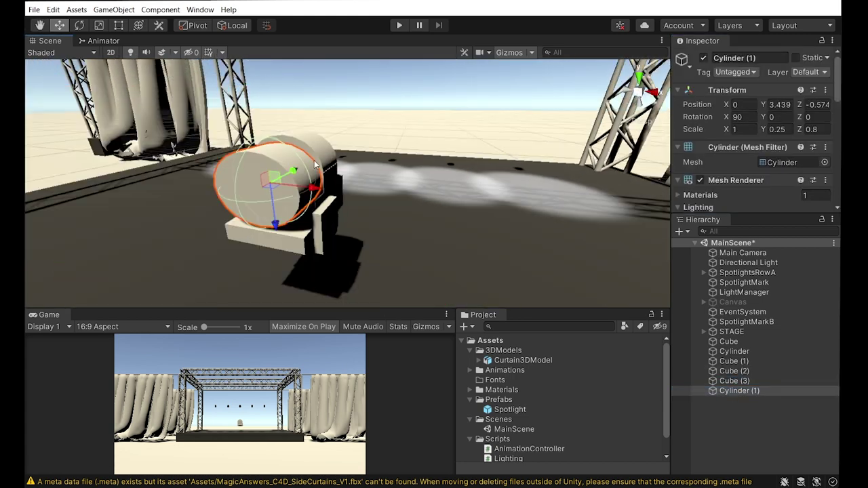
{"action": "scroll", "coordinate": [246, 198], "scroll_direction": "up", "scroll_amount": 5}
{"action": "scroll", "coordinate": [229, 211], "scroll_direction": "down", "scroll_amount": 2}
{"action": "key", "text": "ctrl+a"}
{"action": "key", "text": "ctrl+z"}
Step: Lower Cylinder (1) to the seat at Y 2.9 and flatten its height scale to 0.1
{"action": "left_click_drag", "start_coordinate": [229, 211], "coordinate": [129, 140], "text": "alt"}
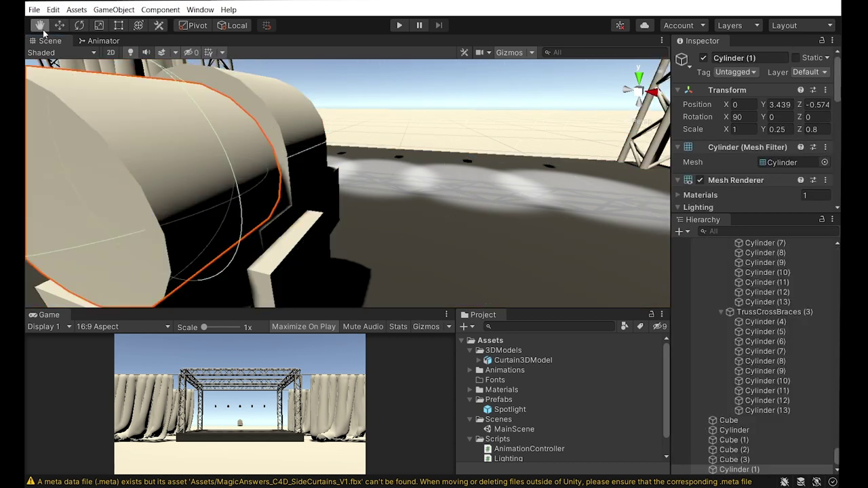
{"action": "type", "text": "0"}
{"action": "left_click_drag", "start_coordinate": [763, 105], "coordinate": [749, 107]}
{"action": "scroll", "coordinate": [369, 223], "scroll_direction": "down", "scroll_amount": 3}
{"action": "scroll", "coordinate": [369, 224], "scroll_direction": "down", "scroll_amount": 2}
{"action": "type", "text": "3"}
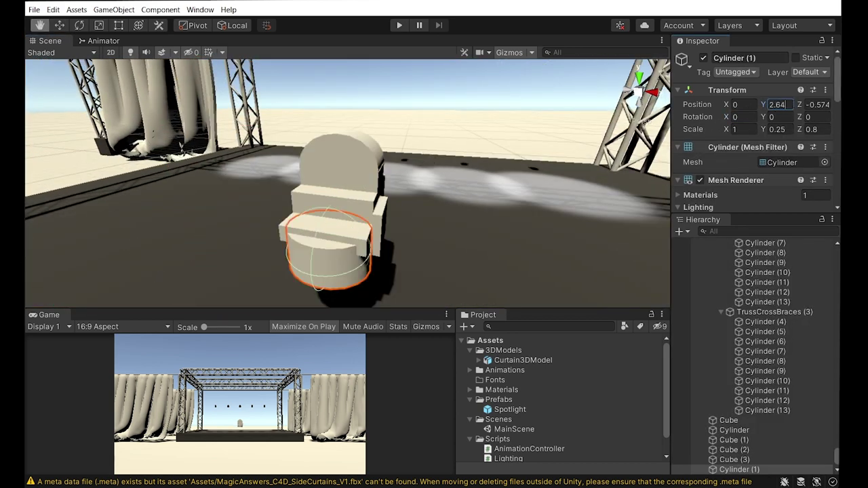
{"action": "left_click", "coordinate": [759, 128]}
{"action": "type", "text": "0.1"}
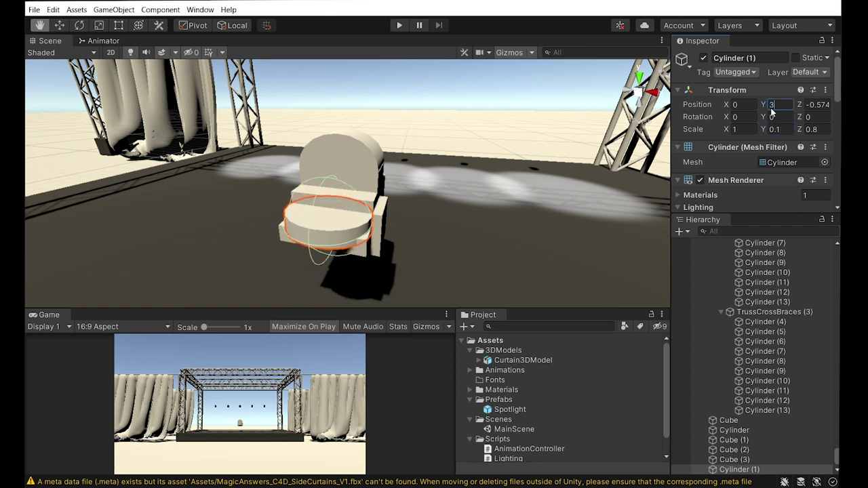
{"action": "type", "text": "12.9"}
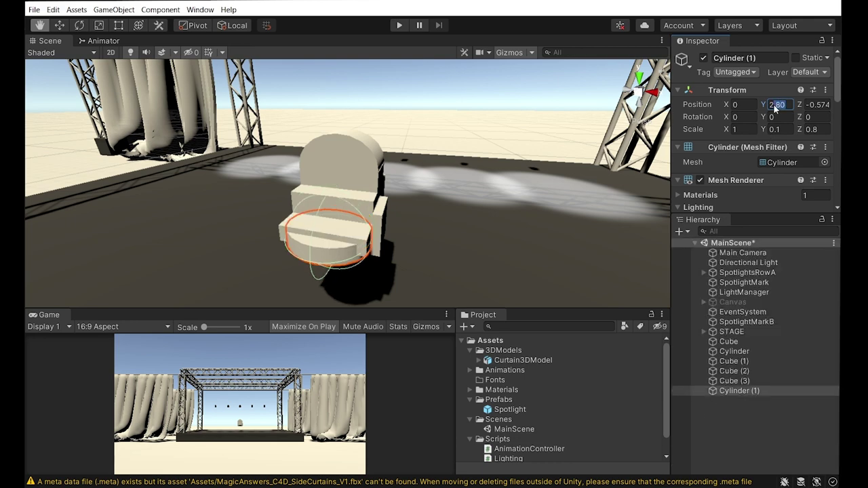
Step: Delete the extra cube copy
{"action": "left_click", "coordinate": [734, 381]}
{"action": "mouse_move", "coordinate": [380, 245]}
{"action": "left_mouse_down", "text": "alt"}
{"action": "mouse_move", "coordinate": [285, 249]}
{"action": "mouse_move", "coordinate": [317, 247]}
{"action": "left_mouse_up", "text": "alt"}
{"action": "key", "text": "Delete"}
Step: Narrow the seat and move Cylinder (1) to Z -0.83 with scale 0.9, 0.1, 0.34
{"action": "left_click", "coordinate": [735, 362]}
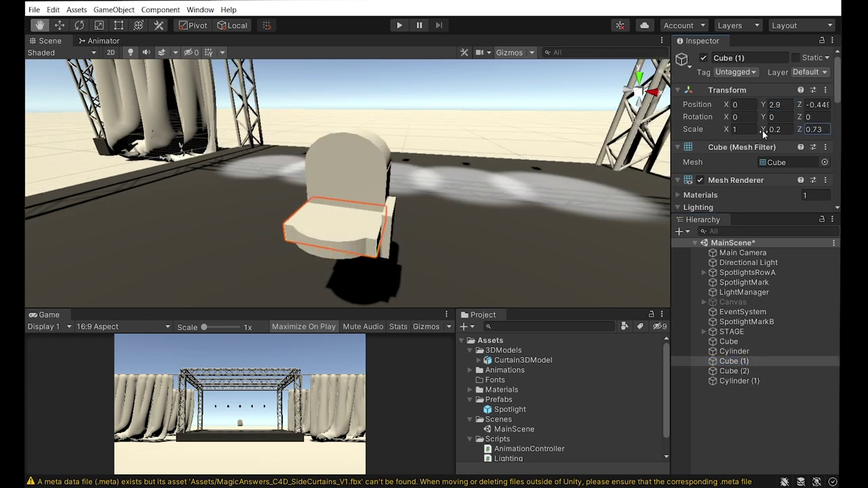
{"action": "left_click_drag", "start_coordinate": [725, 129], "coordinate": [722, 129]}
{"action": "left_click", "coordinate": [726, 381]}
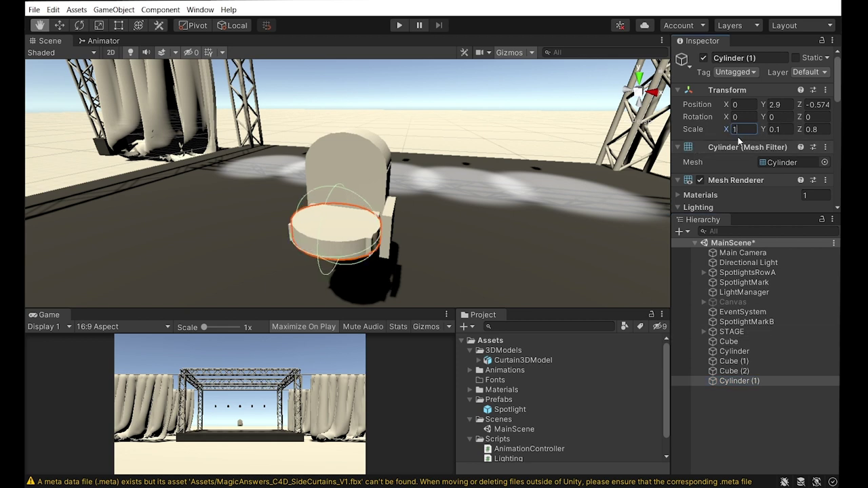
{"action": "type", "text": ".9"}
{"action": "left_click_drag", "start_coordinate": [726, 129], "coordinate": [702, 146]}
{"action": "left_click_drag", "start_coordinate": [799, 104], "coordinate": [796, 130]}
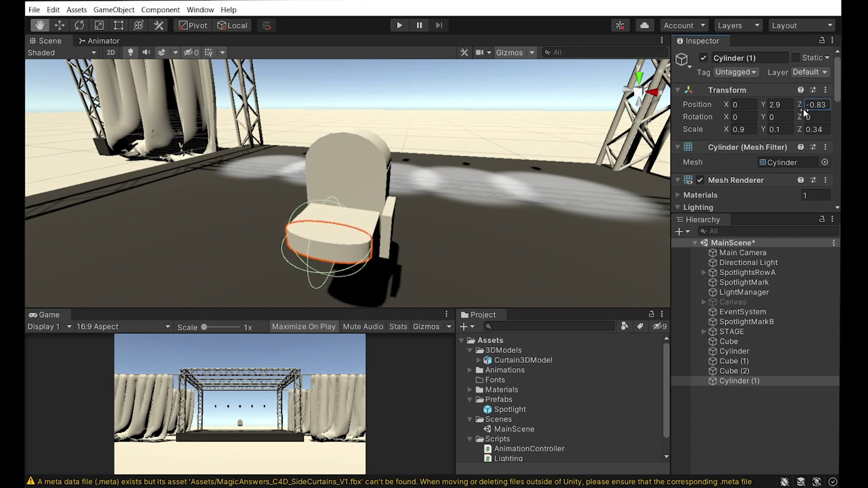
{"action": "key", "text": "f"}
{"action": "left_click", "coordinate": [423, 265]}
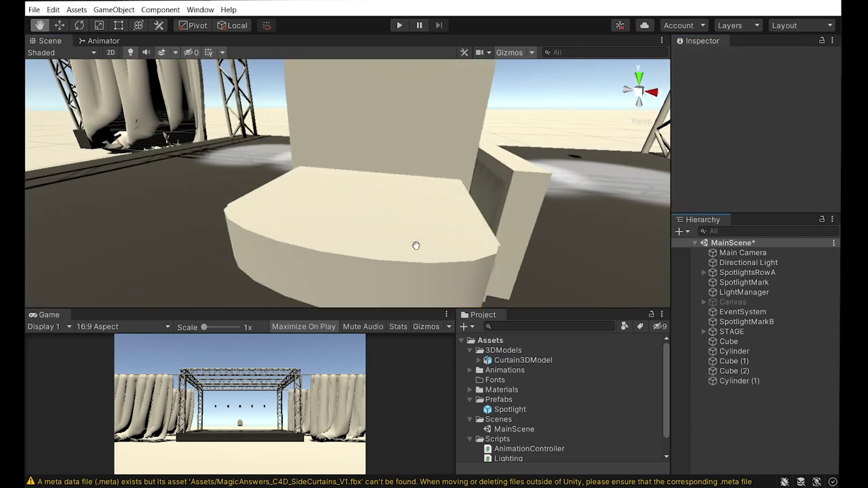
{"action": "scroll", "coordinate": [269, 196], "scroll_direction": "down", "scroll_amount": 10}
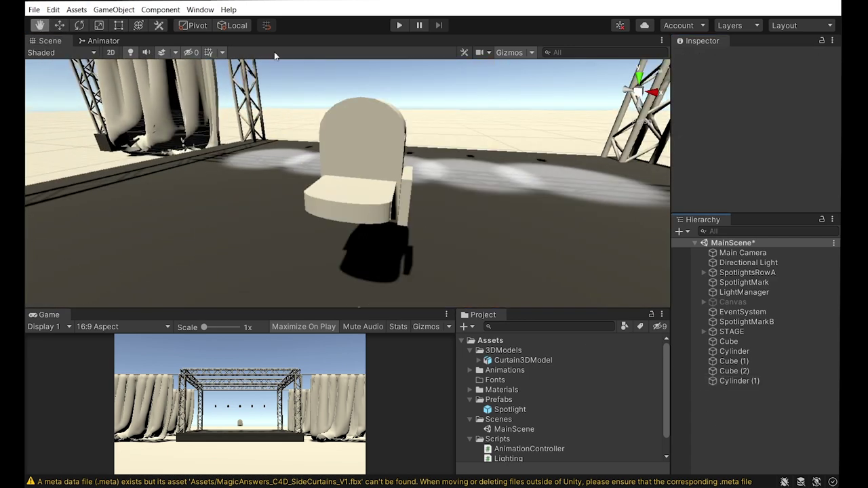
Step: Slim the back Cube to scale 1 × 1 × 0.2
{"action": "left_click_drag", "start_coordinate": [348, 196], "coordinate": [377, 211], "text": "alt"}
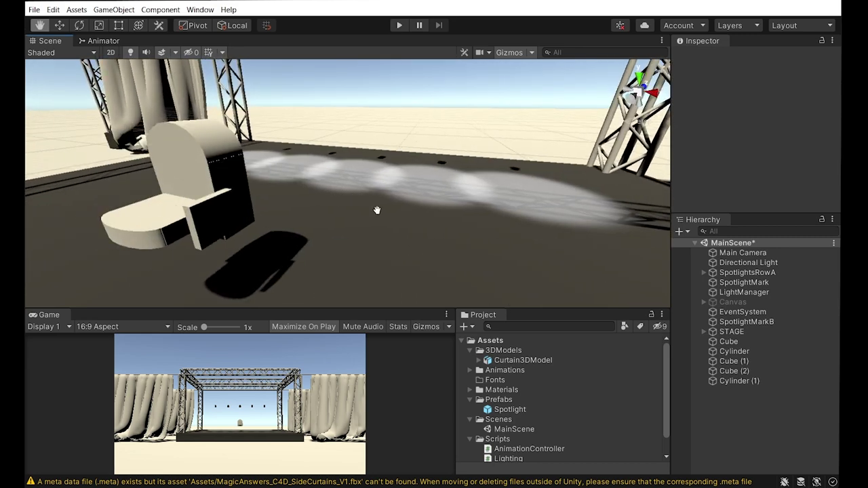
{"action": "left_click", "coordinate": [732, 361]}
{"action": "left_click", "coordinate": [732, 351]}
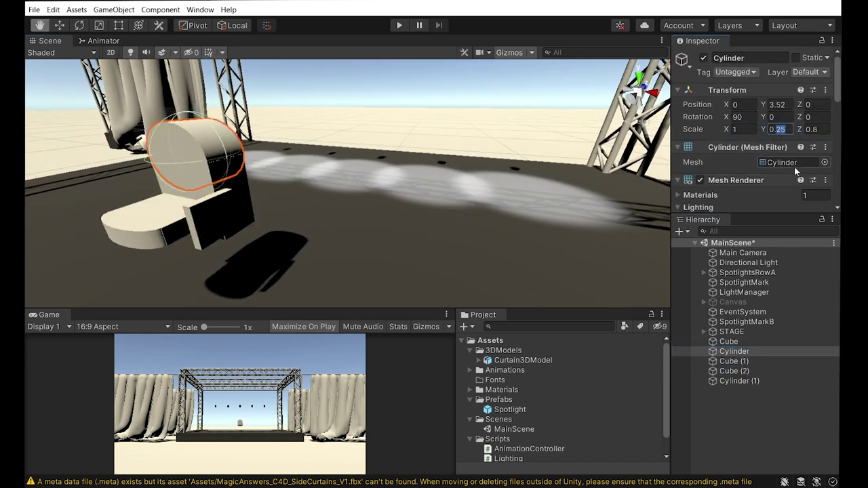
{"action": "left_click", "coordinate": [733, 361]}
{"action": "left_click", "coordinate": [728, 342]}
{"action": "left_click", "coordinate": [780, 129]}
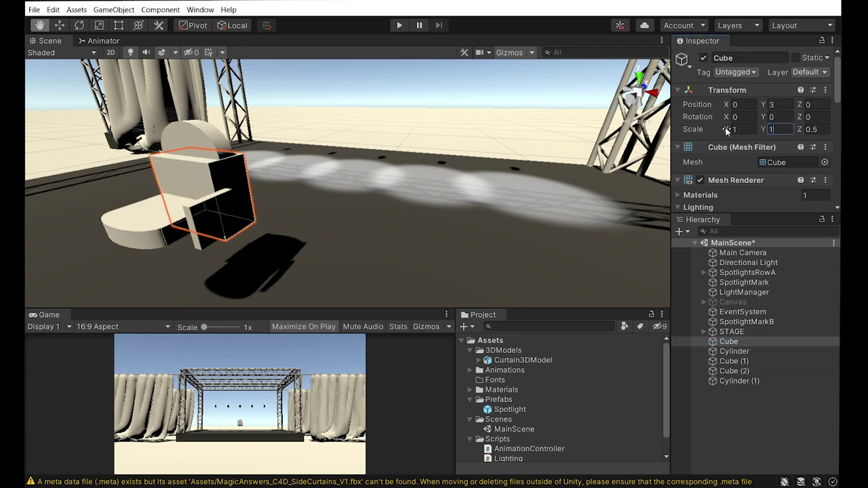
{"action": "key", "text": "BackSpace"}
{"action": "type", "text": "1"}
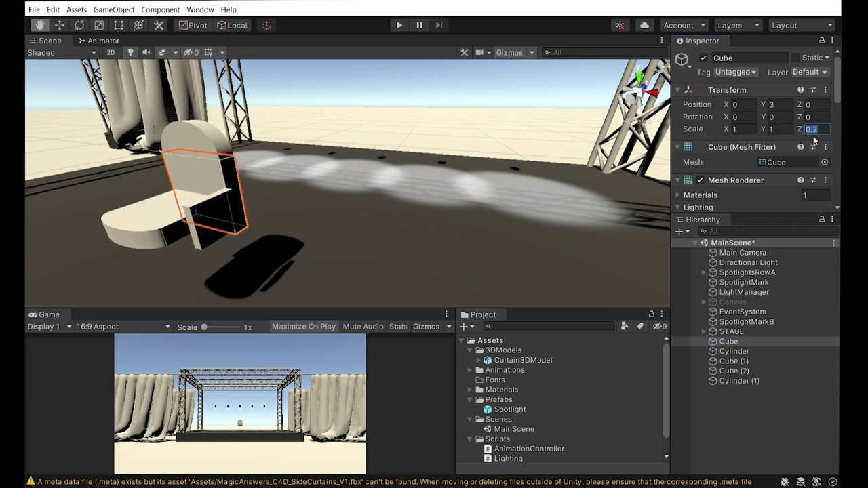
{"action": "left_click", "coordinate": [734, 362]}
{"action": "left_click", "coordinate": [734, 351]}
{"action": "left_click", "coordinate": [732, 343]}
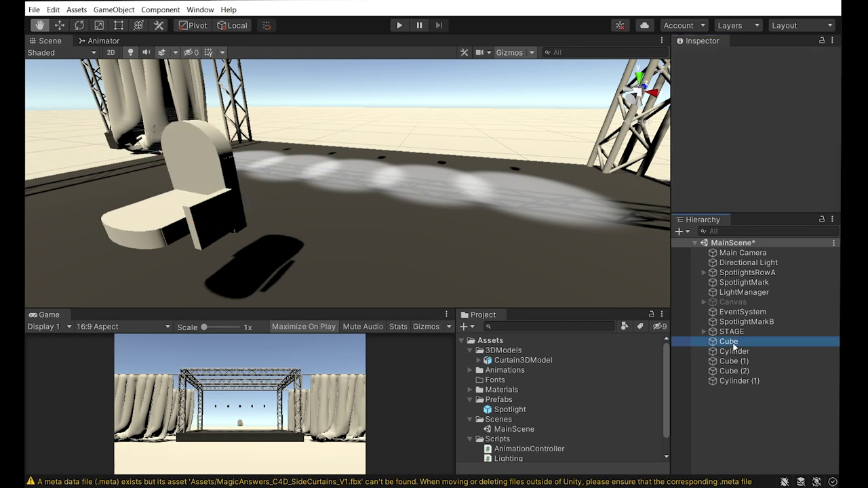
{"action": "left_click", "coordinate": [734, 352]}
{"action": "left_click", "coordinate": [747, 411]}
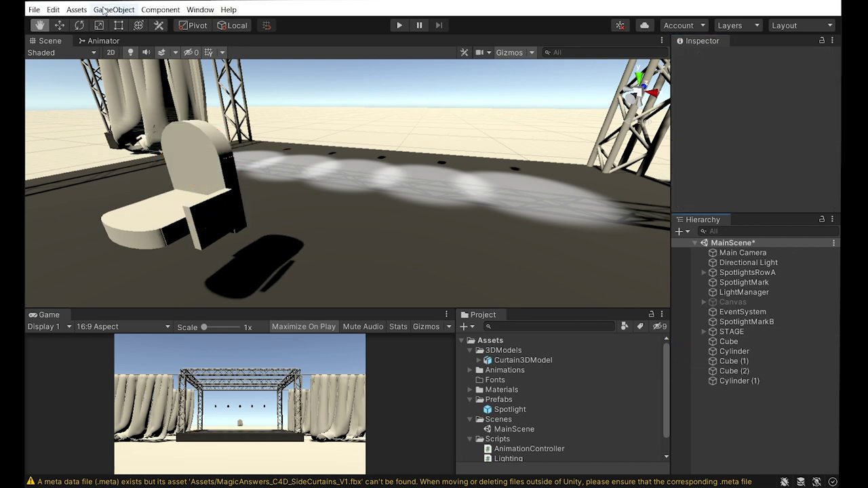
Step: Create an empty ChairBack and parent the back Cube and Cylinder under it
{"action": "left_click", "coordinate": [104, 9]}
{"action": "left_click", "coordinate": [126, 25]}
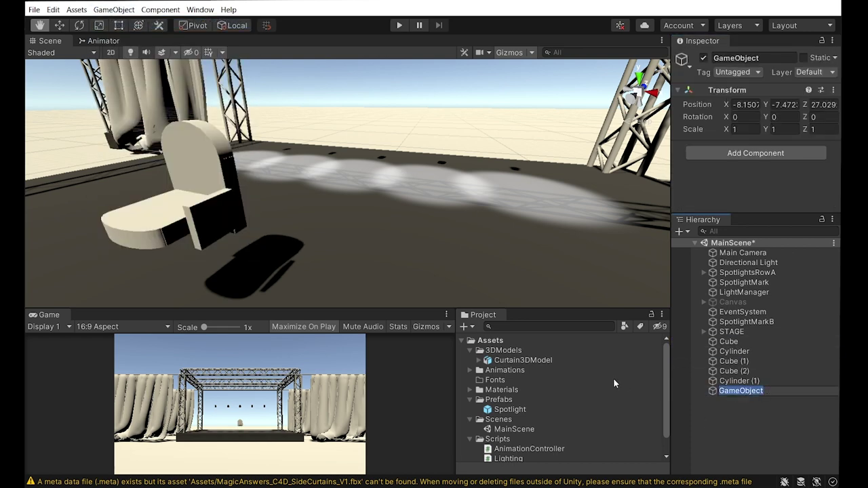
{"action": "type", "text": "ChairBack"}
{"action": "key", "text": "Return"}
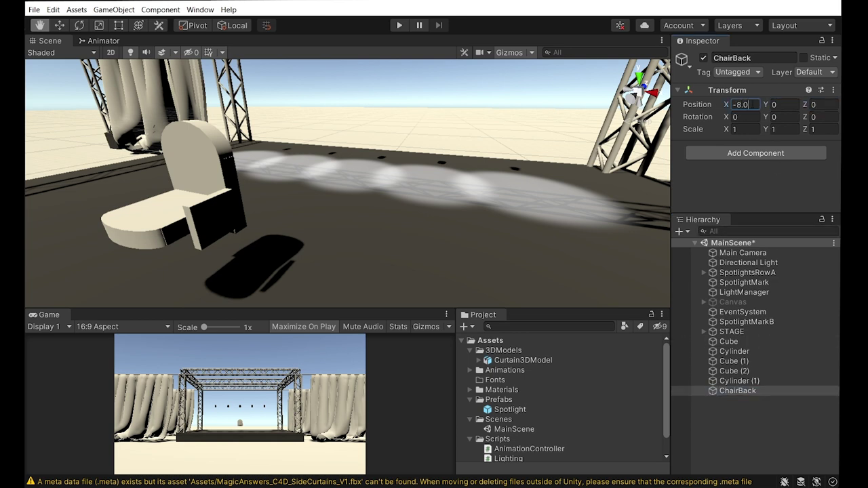
{"action": "left_click", "coordinate": [753, 435]}
{"action": "left_click", "coordinate": [728, 341]}
{"action": "left_click", "coordinate": [734, 351], "text": "shift"}
{"action": "left_click_drag", "start_coordinate": [734, 352], "coordinate": [738, 390]}
{"action": "left_click", "coordinate": [738, 371]}
Step: Tilt ChairBack backward to 9° on X
{"action": "left_click_drag", "start_coordinate": [727, 116], "coordinate": [752, 117]}
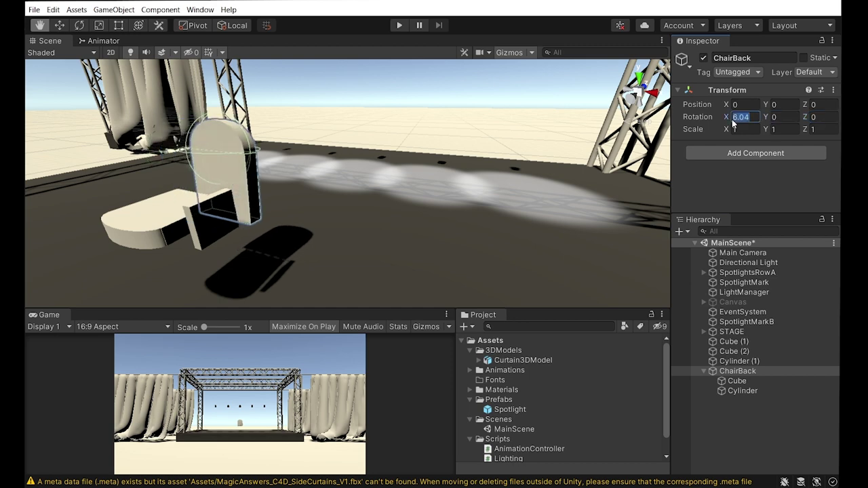
{"action": "scroll", "coordinate": [282, 273], "scroll_direction": "down", "scroll_amount": 3}
{"action": "mouse_move", "coordinate": [277, 277]}
{"action": "right_mouse_down"}
{"action": "mouse_move", "coordinate": [285, 203]}
{"action": "mouse_move", "coordinate": [136, 189]}
{"action": "right_mouse_up"}
{"action": "left_click", "coordinate": [705, 118]}
{"action": "type", "text": "9"}
Step: Lower the seat pieces Cube (1) and Cylinder (1) slightly
{"action": "left_click", "coordinate": [739, 361]}
{"action": "left_click", "coordinate": [734, 351]}
{"action": "left_click", "coordinate": [738, 361]}
{"action": "left_click", "coordinate": [735, 352]}
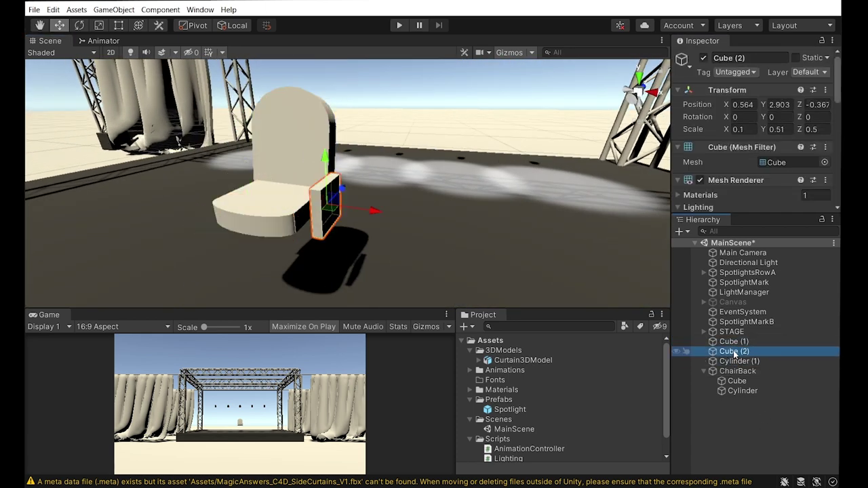
{"action": "left_click", "coordinate": [734, 351]}
{"action": "left_click", "coordinate": [734, 341], "text": "ctrl"}
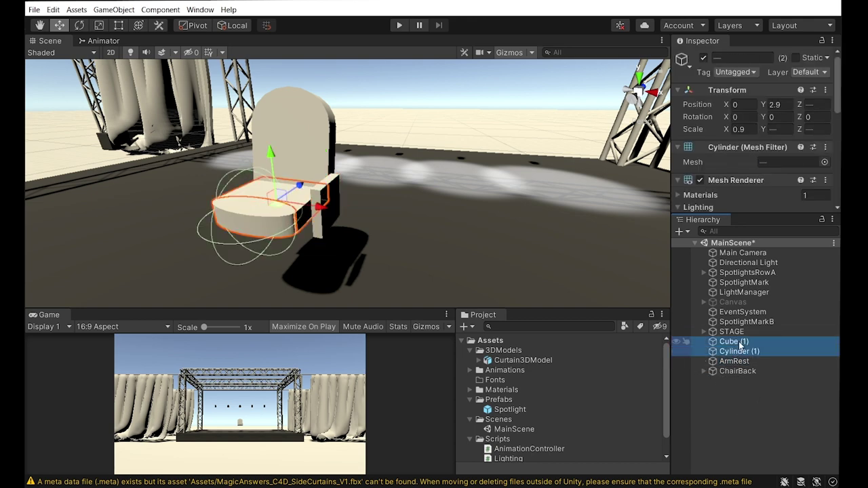
{"action": "right_click_drag", "start_coordinate": [285, 203], "coordinate": [277, 214]}
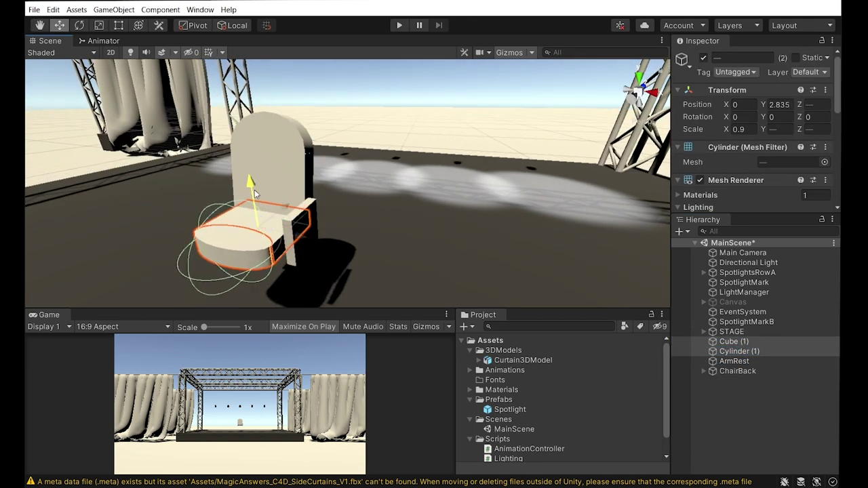
{"action": "left_click", "coordinate": [734, 342]}
Step: Create an empty object named ChairSeat
{"action": "left_click", "coordinate": [737, 352]}
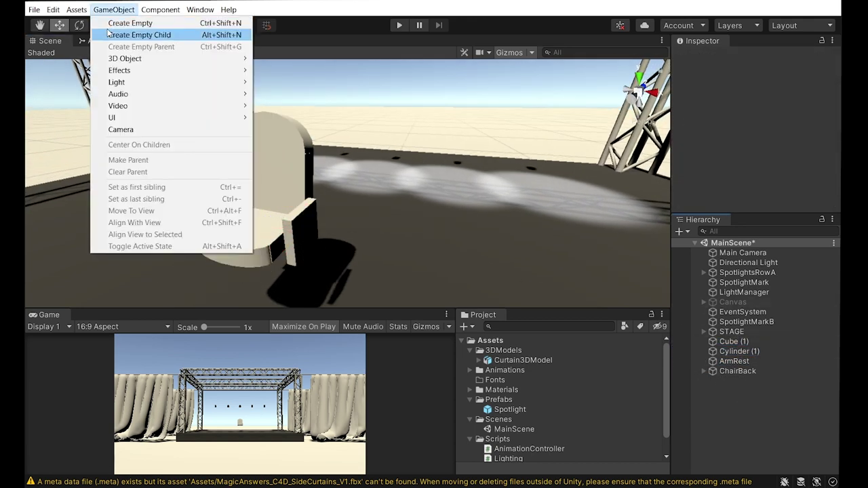
{"action": "key", "text": "ctrl+shift+n"}
{"action": "key", "text": "BackSpace"}
{"action": "key", "text": "BackSpace"}
{"action": "type", "text": "irSeat"}
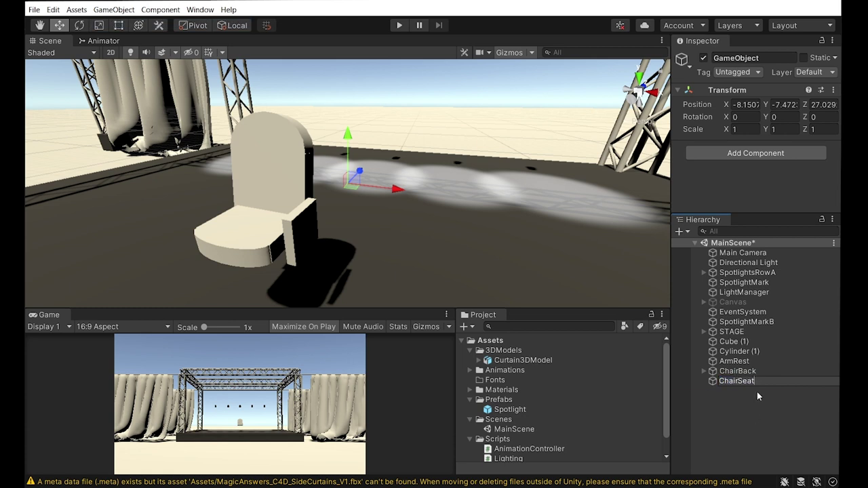
{"action": "key", "text": "Return"}
Step: Parent Cube (1) and Cylinder (1) under ChairSeat, tilt it about 6°, and slide it forward
{"action": "left_click", "coordinate": [734, 341]}
{"action": "left_click", "coordinate": [739, 352], "text": "shift"}
{"action": "left_click_drag", "start_coordinate": [739, 352], "coordinate": [737, 381]}
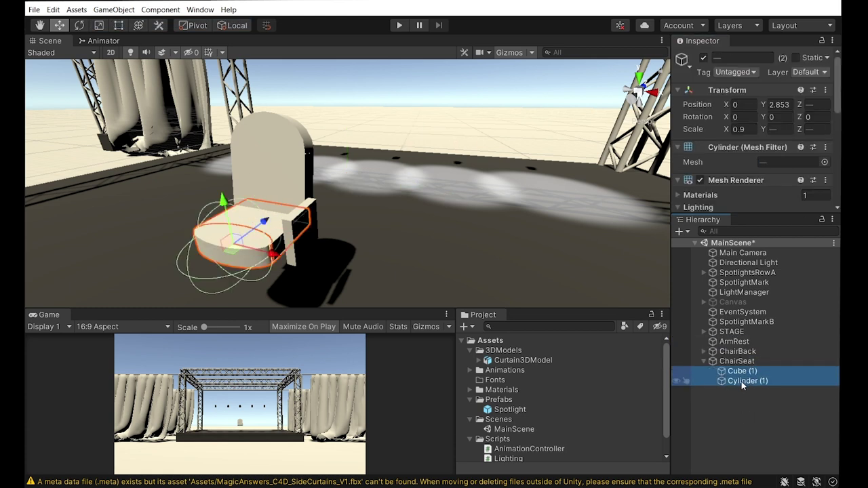
{"action": "left_click", "coordinate": [740, 360]}
{"action": "left_click_drag", "start_coordinate": [726, 117], "coordinate": [840, 126]}
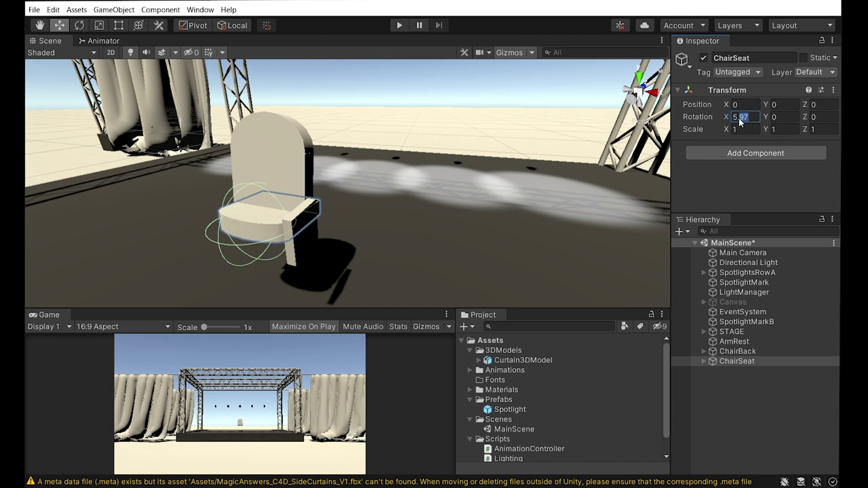
{"action": "type", "text": "6"}
{"action": "left_click_drag", "start_coordinate": [805, 104], "coordinate": [797, 105]}
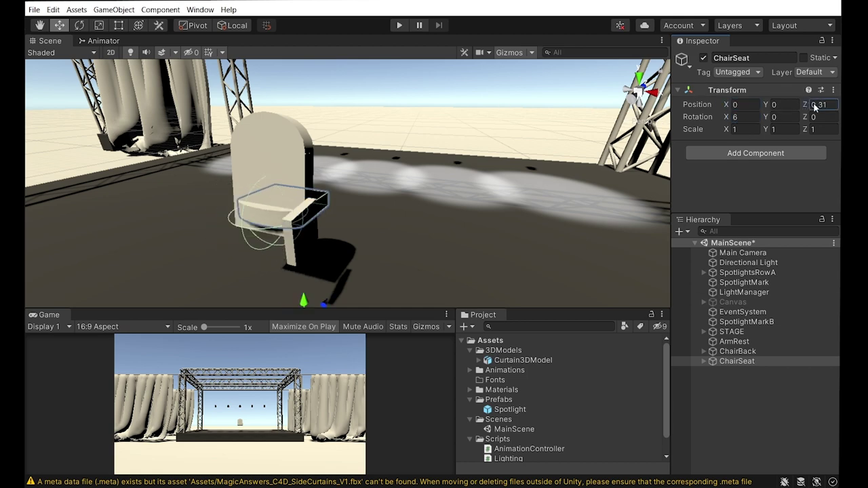
Step: Raise the ArmRest to scale Y 0.6 and duplicate it onto the chair's other side
{"action": "right_click_drag", "start_coordinate": [256, 215], "coordinate": [76, 169]}
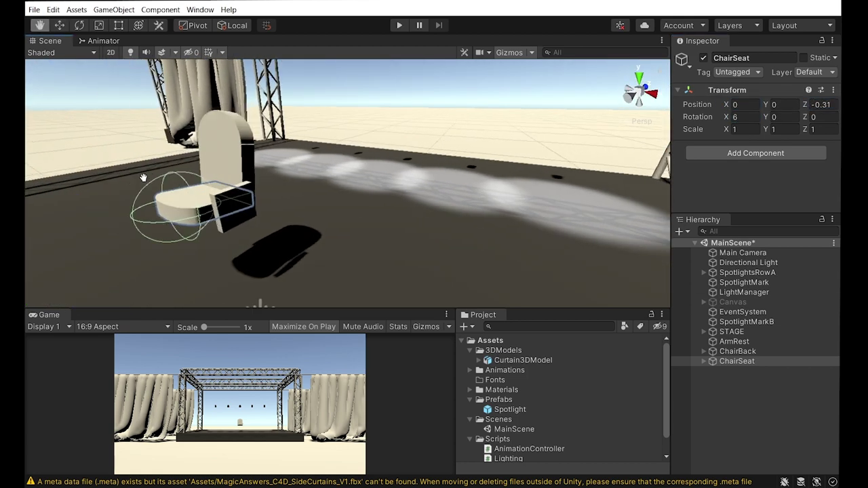
{"action": "left_click_drag", "start_coordinate": [77, 170], "coordinate": [260, 189]}
{"action": "left_click", "coordinate": [717, 377]}
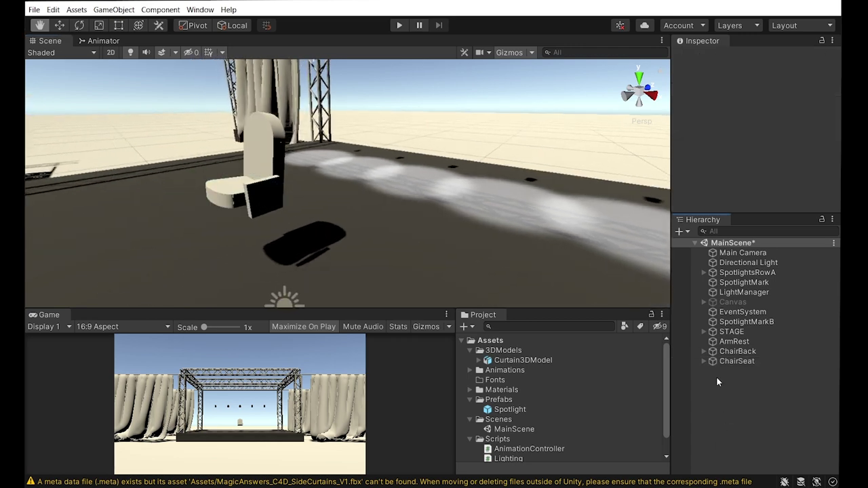
{"action": "left_click", "coordinate": [734, 341]}
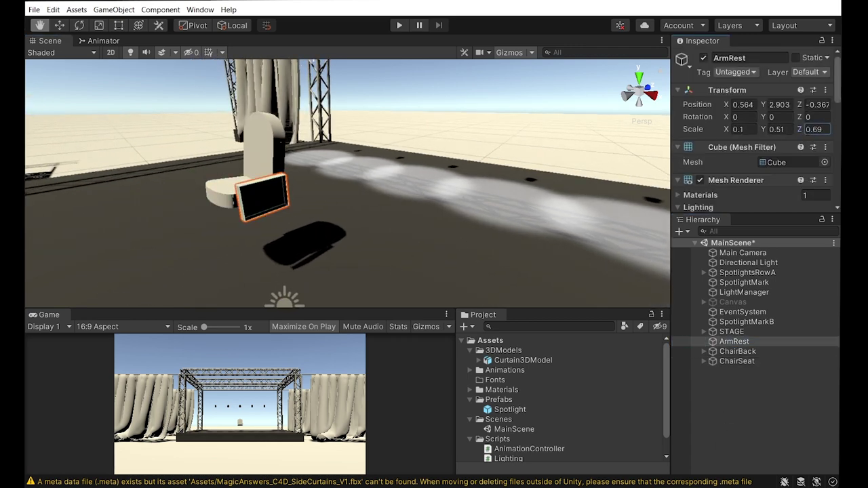
{"action": "type", "text": "0.6"}
{"action": "key", "text": "Return"}
{"action": "right_click_drag", "start_coordinate": [556, 217], "coordinate": [469, 229]}
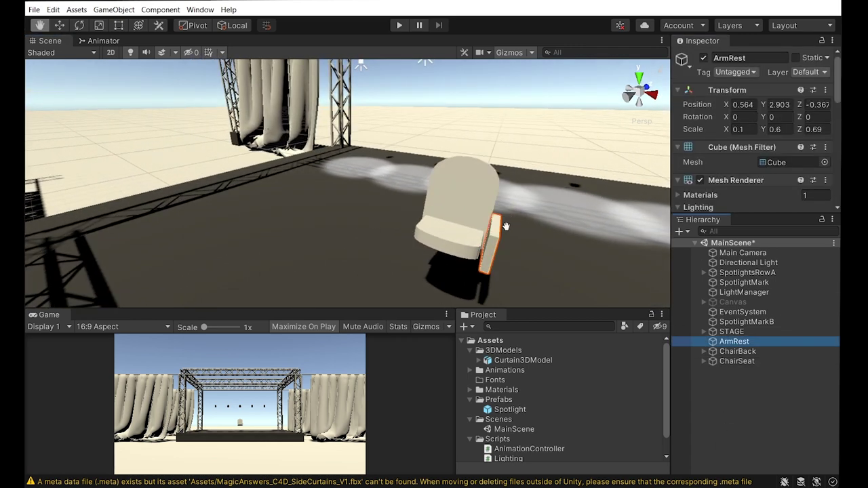
{"action": "right_click_drag", "start_coordinate": [549, 261], "coordinate": [443, 213]}
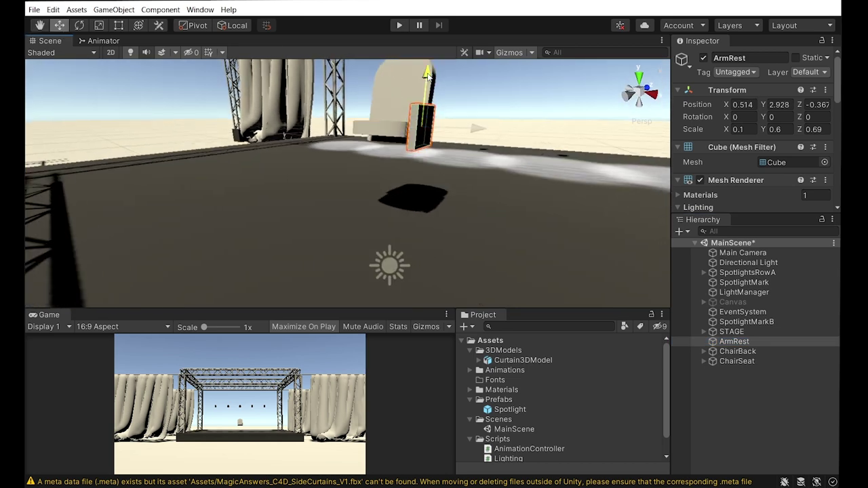
{"action": "left_click_drag", "start_coordinate": [426, 75], "coordinate": [426, 65]}
{"action": "double_click", "coordinate": [723, 344]}
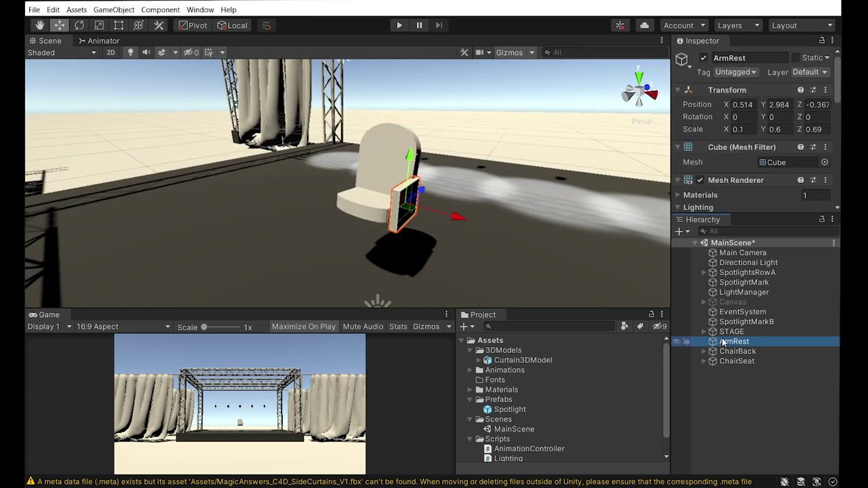
{"action": "key", "text": "ctrl+d"}
{"action": "left_click_drag", "start_coordinate": [453, 217], "coordinate": [425, 214]}
Step: Create an empty Chair at the origin, parent all four parts, and save it as a prefab
{"action": "key", "text": "ctrl+shift+n"}
{"action": "type", "text": "0"}
{"action": "left_click", "coordinate": [736, 382]}
{"action": "left_click", "coordinate": [734, 342]}
{"action": "left_click", "coordinate": [739, 371], "text": "shift"}
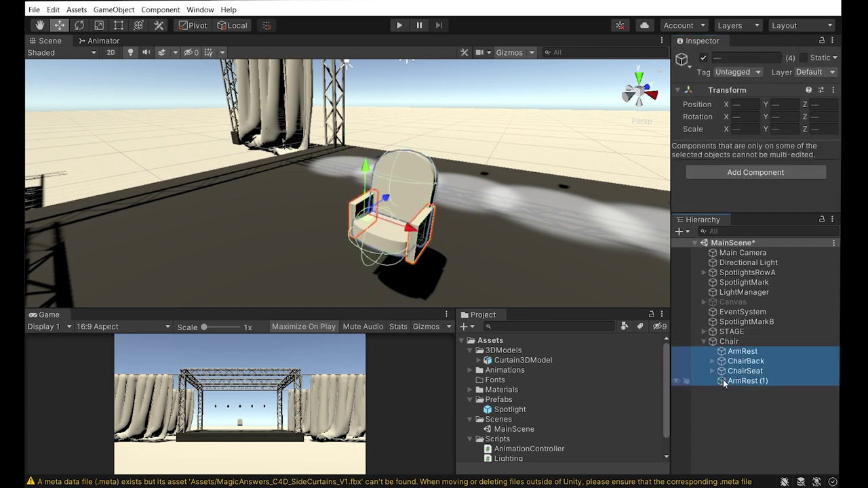
{"action": "left_click_drag", "start_coordinate": [739, 371], "coordinate": [727, 381]}
{"action": "left_click", "coordinate": [729, 341]}
{"action": "key", "text": "f"}
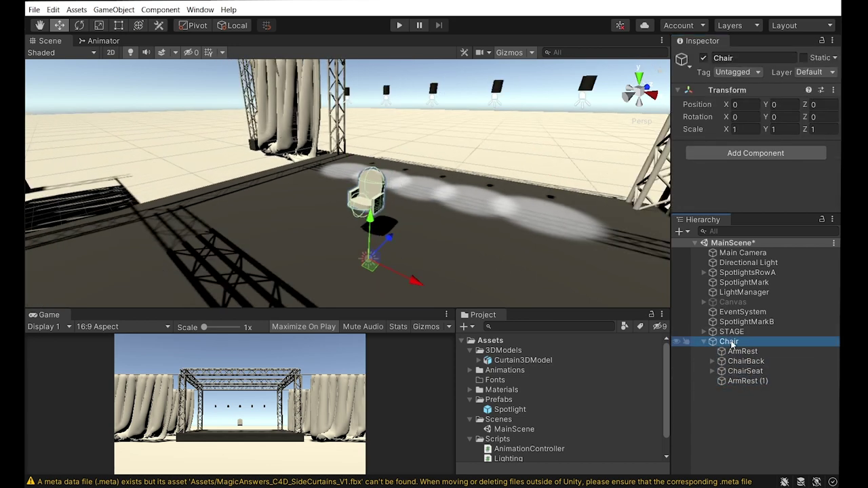
{"action": "key", "text": "ctrl+z"}
{"action": "key", "text": "ctrl+z"}
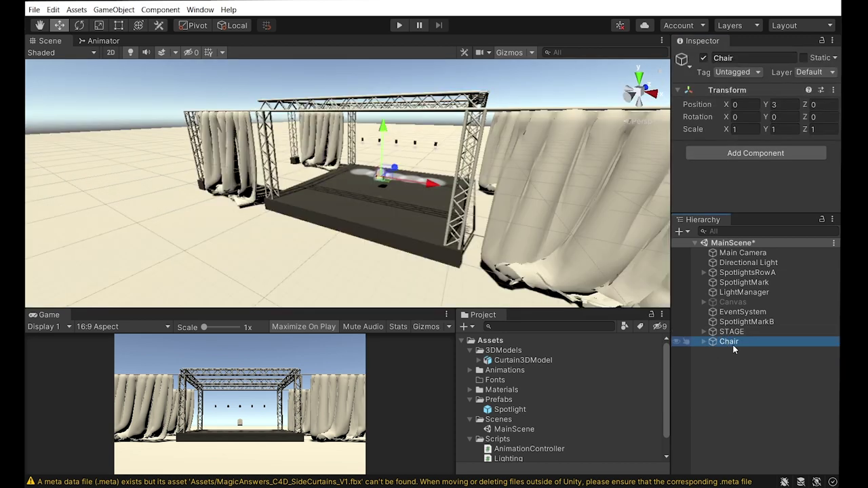
{"action": "left_click_drag", "start_coordinate": [503, 354], "coordinate": [499, 401]}
Step: Replace the old chair with a fresh Chair prefab set to Rotation Y 180, facing the stage
{"action": "key", "text": "Delete"}
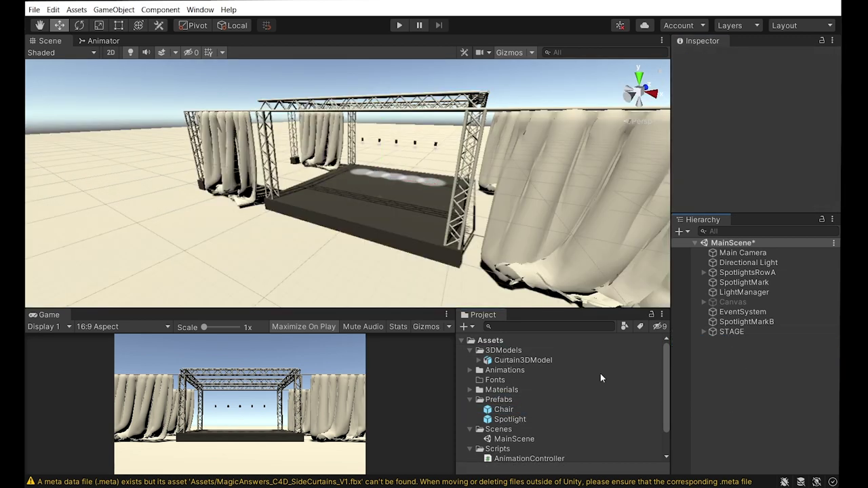
{"action": "mouse_move", "coordinate": [348, 111]}
{"action": "left_mouse_down", "text": "alt"}
{"action": "mouse_move", "coordinate": [359, 246]}
{"action": "mouse_move", "coordinate": [381, 251]}
{"action": "mouse_move", "coordinate": [415, 239]}
{"action": "left_mouse_up", "text": "alt"}
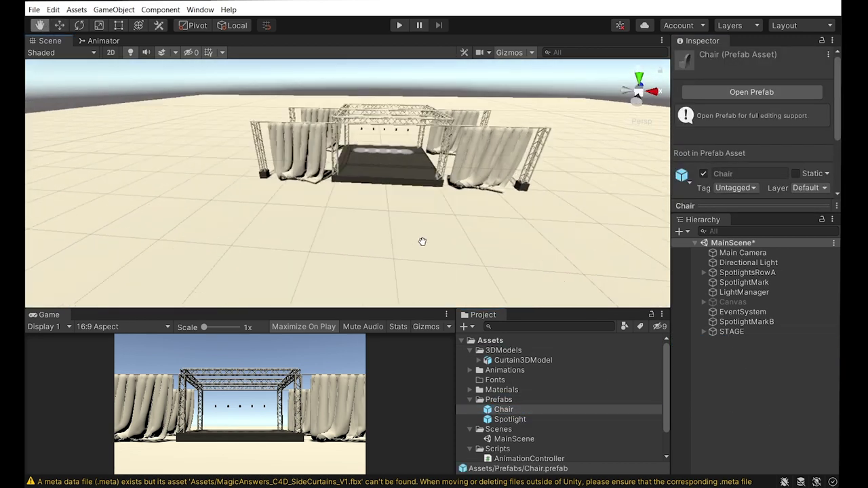
{"action": "left_click_drag", "start_coordinate": [355, 222], "coordinate": [351, 224]}
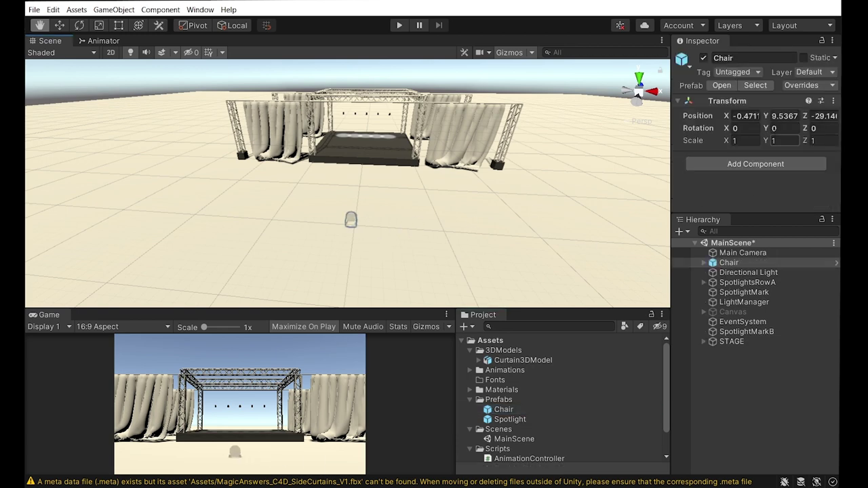
{"action": "key", "text": "BackSpace"}
{"action": "left_click_drag", "start_coordinate": [345, 250], "coordinate": [189, 154], "text": "alt"}
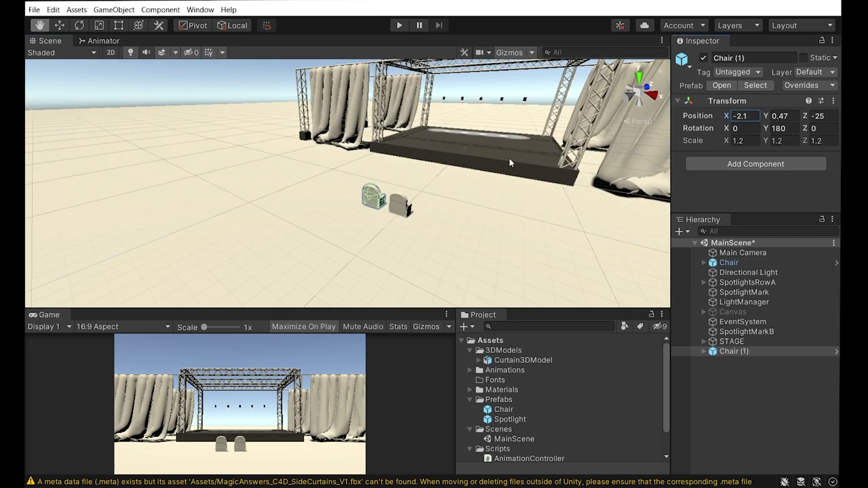
{"action": "scroll", "coordinate": [510, 162], "scroll_direction": "up", "scroll_amount": 4}
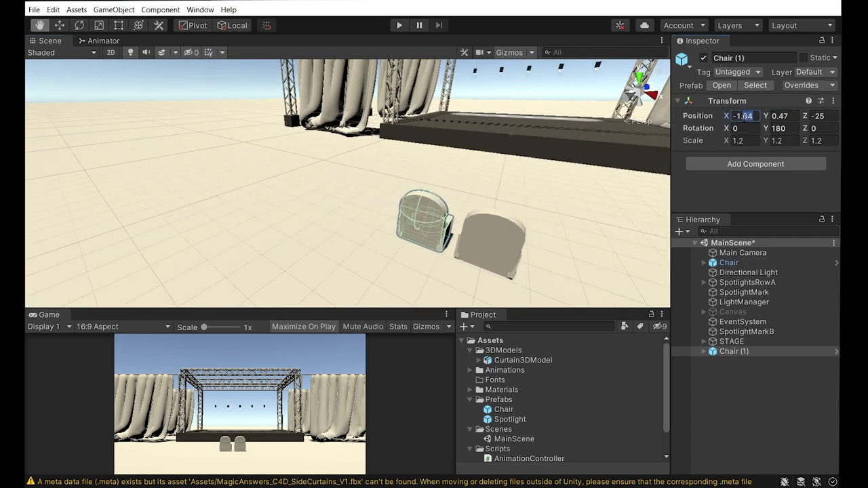
{"action": "left_click_drag", "start_coordinate": [734, 351], "coordinate": [731, 274]}
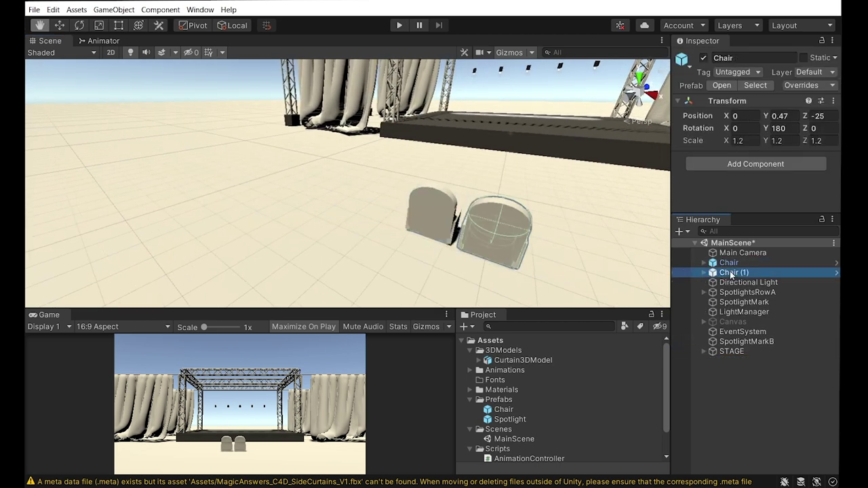
Step: Duplicate the chair three times, setting the copies' Position X to -3, -6 and -7.5
{"action": "key", "text": "ctrl+d"}
{"action": "double_click", "coordinate": [740, 116]}
{"action": "type", "text": "-3"}
{"action": "key", "text": "Return"}
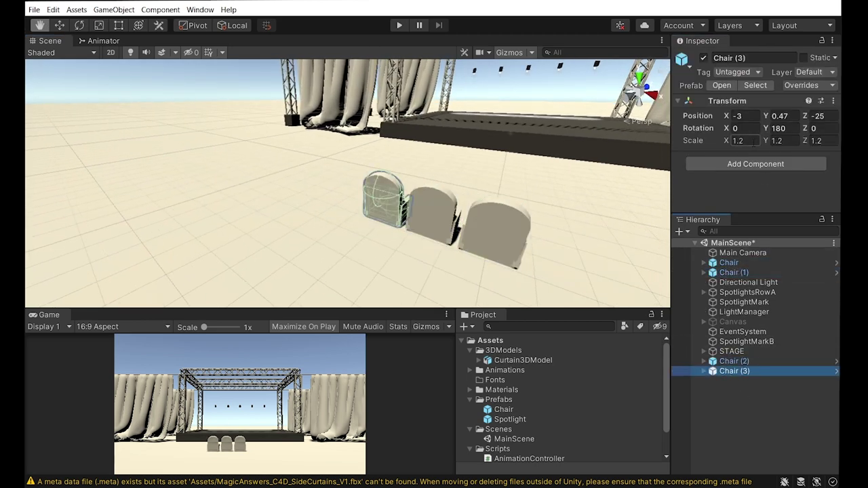
{"action": "double_click", "coordinate": [736, 371]}
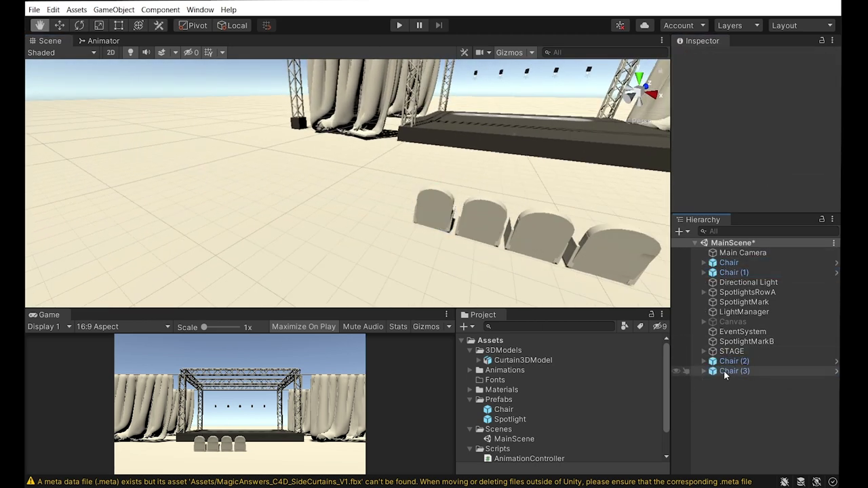
{"action": "key", "text": "ctrl+d"}
{"action": "double_click", "coordinate": [740, 118]}
{"action": "type", "text": "-6"}
{"action": "left_click", "coordinate": [735, 381]}
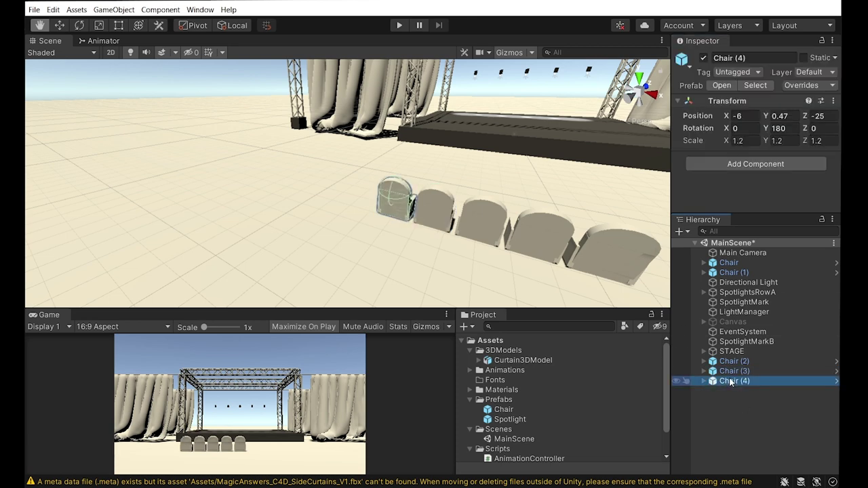
{"action": "key", "text": "ctrl+d"}
{"action": "double_click", "coordinate": [740, 116]}
{"action": "type", "text": "-7.5"}
{"action": "key", "text": "Return"}
Step: Add two more chair copies at Position X -9 and -10.5 to finish the row
{"action": "key", "text": "ctrl+d"}
{"action": "double_click", "coordinate": [741, 116]}
{"action": "type", "text": "-9"}
{"action": "key", "text": "Return"}
{"action": "left_click", "coordinate": [459, 216]}
{"action": "middle_click_drag", "start_coordinate": [459, 216], "coordinate": [590, 263]}
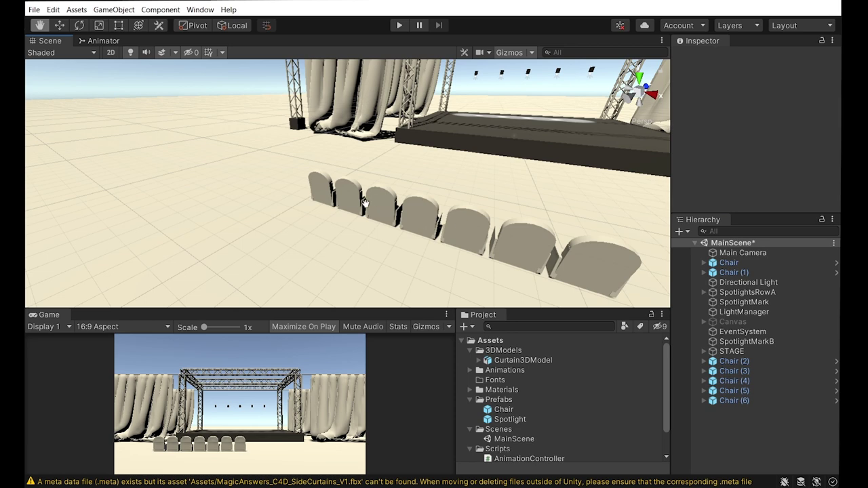
{"action": "key", "text": "ctrl+d"}
{"action": "double_click", "coordinate": [741, 116]}
{"action": "type", "text": "-10.5"}
{"action": "key", "text": "Return"}
{"action": "scroll", "coordinate": [382, 163], "scroll_direction": "down", "scroll_amount": 3}
Step: Gather the eight chairs in the Hierarchy and create an empty GameObject
{"action": "left_click", "coordinate": [732, 433]}
{"action": "left_click", "coordinate": [728, 262]}
{"action": "left_click", "coordinate": [734, 272], "text": "shift"}
{"action": "left_click_drag", "start_coordinate": [734, 272], "coordinate": [736, 428]}
{"action": "left_click", "coordinate": [735, 410], "text": "shift"}
{"action": "left_click", "coordinate": [739, 434]}
{"action": "left_click", "coordinate": [114, 10]}
{"action": "left_click", "coordinate": [129, 23]}
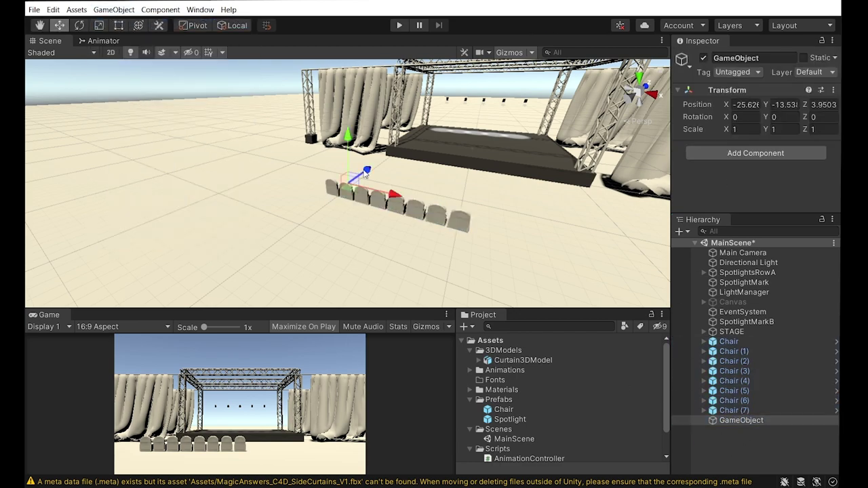
Step: Parent all eight chairs under ChairRow and save it as a prefab in Prefabs
{"action": "left_click_drag", "start_coordinate": [435, 212], "coordinate": [391, 224], "text": "alt"}
{"action": "mouse_move", "coordinate": [474, 213]}
{"action": "left_mouse_down", "text": "alt"}
{"action": "mouse_move", "coordinate": [473, 224]}
{"action": "mouse_move", "coordinate": [437, 229]}
{"action": "left_mouse_up", "text": "alt"}
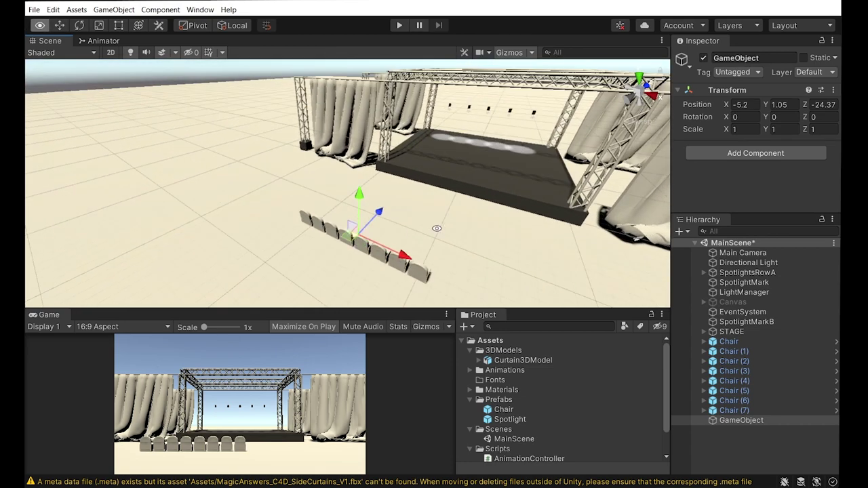
{"action": "left_click_drag", "start_coordinate": [350, 234], "coordinate": [380, 223], "text": "alt"}
{"action": "left_click", "coordinate": [733, 420]}
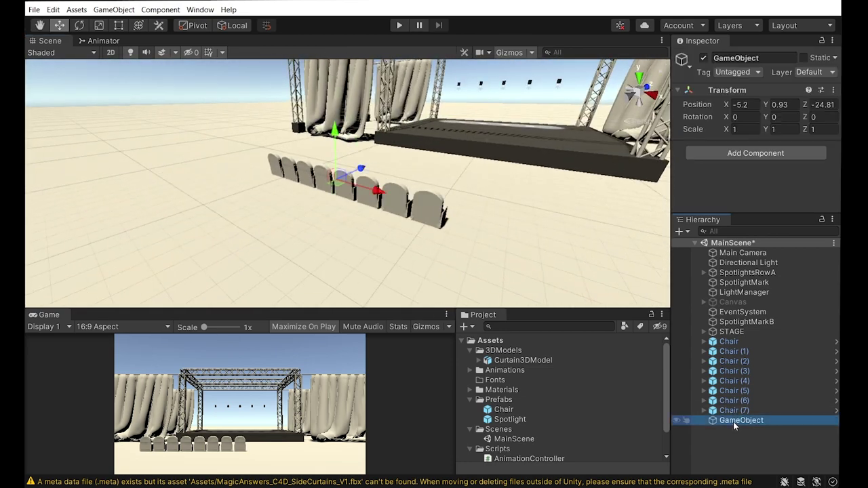
{"action": "left_click", "coordinate": [733, 410], "text": "shift"}
{"action": "left_click_drag", "start_coordinate": [732, 411], "coordinate": [735, 421]}
{"action": "left_click", "coordinate": [704, 341]}
{"action": "mouse_move", "coordinate": [736, 342]}
{"action": "left_mouse_down"}
{"action": "mouse_move", "coordinate": [498, 400]}
{"action": "mouse_move", "coordinate": [286, 182]}
{"action": "left_mouse_up"}
Step: Duplicate ChairRow into the first few additional rows of seating
{"action": "left_click", "coordinate": [736, 342]}
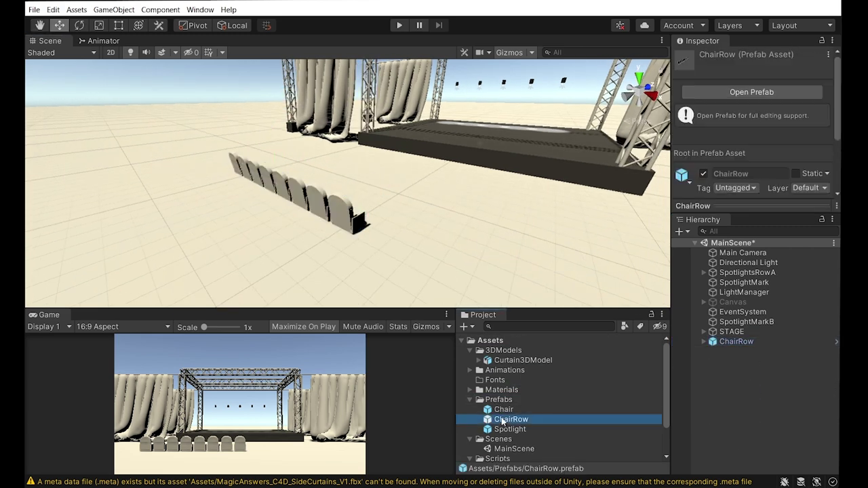
{"action": "key", "text": "ctrl+d"}
{"action": "left_click", "coordinate": [741, 352]}
{"action": "left_click", "coordinate": [745, 342]}
{"action": "left_click", "coordinate": [746, 351]}
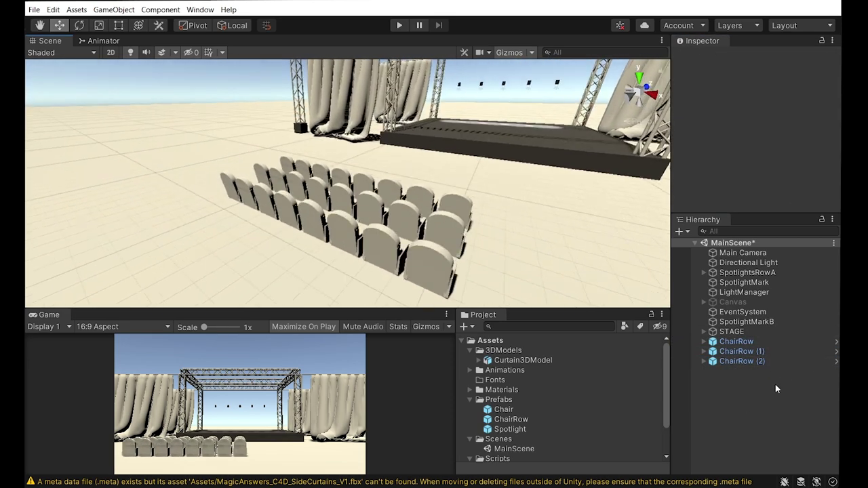
{"action": "key", "text": "ctrl+d"}
{"action": "left_click", "coordinate": [742, 381]}
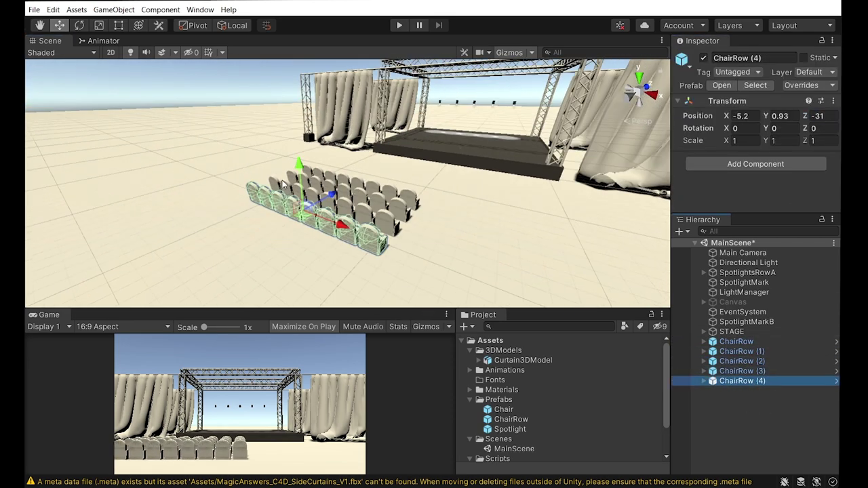
{"action": "left_click", "coordinate": [745, 382]}
Step: Keep duplicating rows forward until there are nine, ending with ChairRow (8)
{"action": "key", "text": "ctrl+d"}
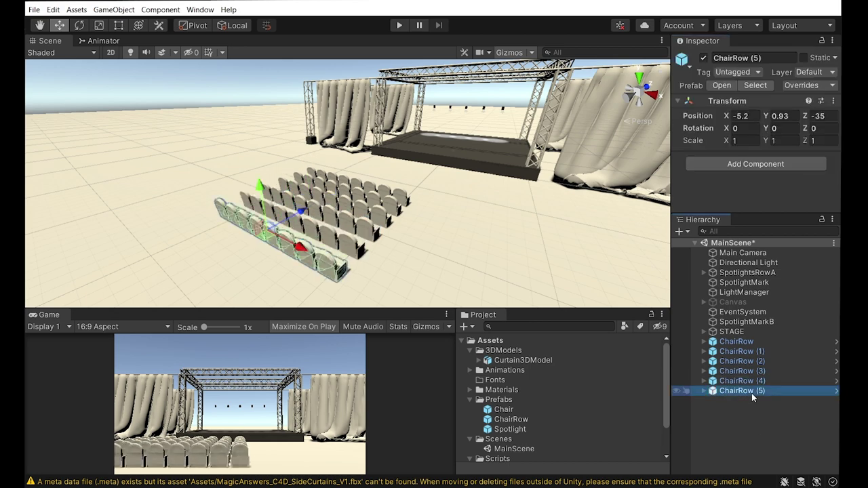
{"action": "left_click", "coordinate": [751, 392]}
{"action": "key", "text": "ctrl+d"}
{"action": "left_click", "coordinate": [742, 400]}
{"action": "key", "text": "ctrl+d"}
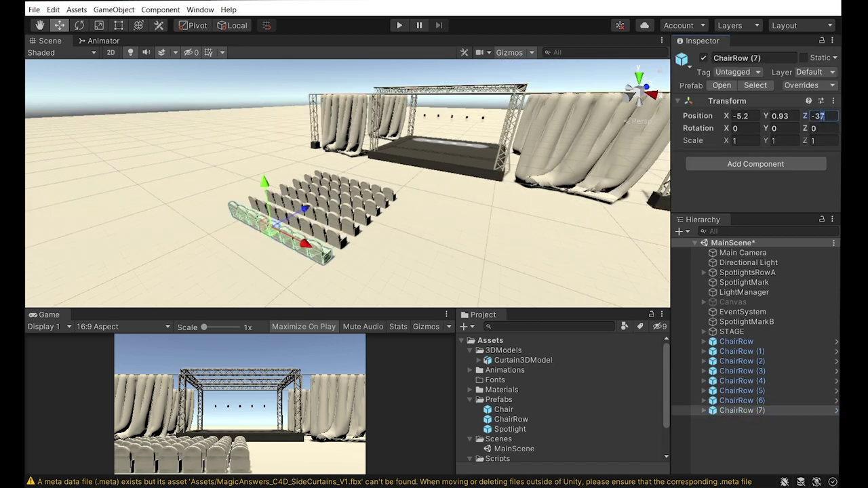
{"action": "left_click", "coordinate": [405, 237]}
{"action": "left_click", "coordinate": [742, 411]}
{"action": "key", "text": "ctrl+d"}
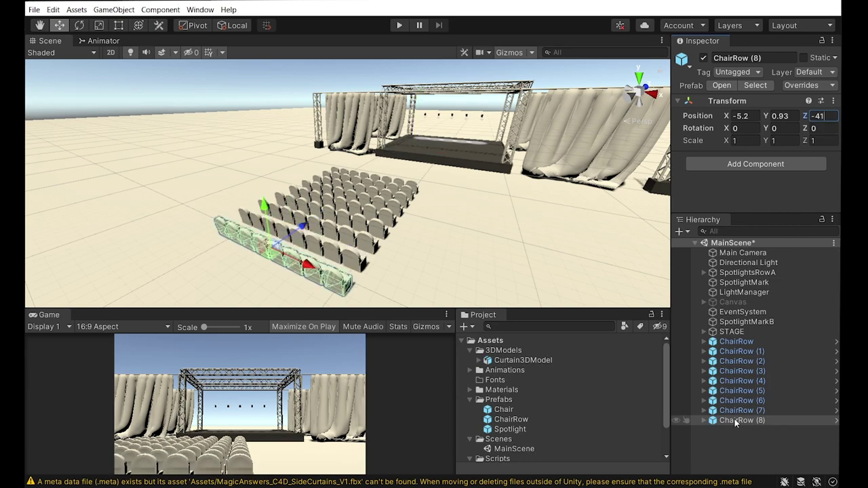
Step: Select all nine chair rows and create an empty GameObject to hold them
{"action": "left_click", "coordinate": [736, 341]}
{"action": "left_click", "coordinate": [742, 421], "text": "shift"}
{"action": "left_click", "coordinate": [114, 9]}
{"action": "left_click", "coordinate": [131, 24]}
{"action": "right_click_drag", "start_coordinate": [410, 207], "coordinate": [314, 160]}
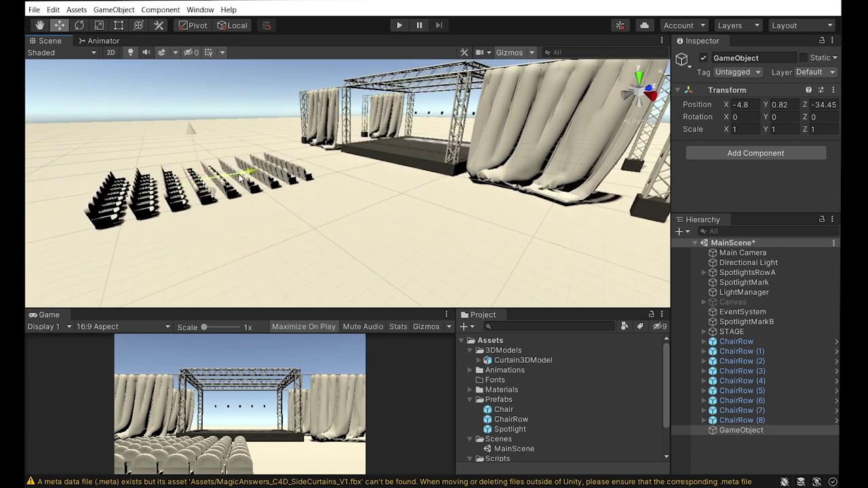
Step: Nest the nine ChairRows under ChairSection and save it as a prefab in Prefabs
{"action": "right_click_drag", "start_coordinate": [314, 161], "coordinate": [306, 184]}
{"action": "left_click", "coordinate": [740, 430]}
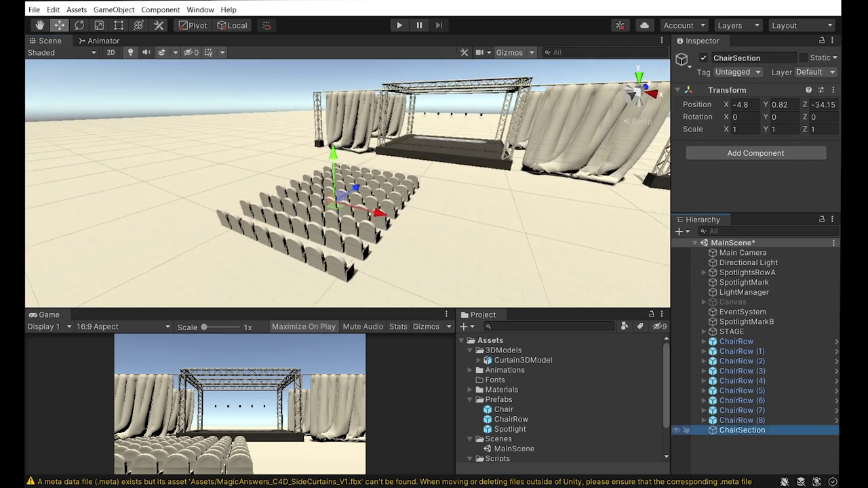
{"action": "left_click", "coordinate": [742, 421]}
{"action": "left_click", "coordinate": [736, 341], "text": "shift"}
{"action": "left_click_drag", "start_coordinate": [736, 352], "coordinate": [742, 431]}
{"action": "mouse_move", "coordinate": [727, 344]}
{"action": "left_mouse_down"}
{"action": "mouse_move", "coordinate": [494, 405]}
{"action": "mouse_move", "coordinate": [737, 390]}
{"action": "left_mouse_up"}
Step: Place a second ChairSection and move the two sections apart on X to form an aisle
{"action": "left_click_drag", "start_coordinate": [370, 212], "coordinate": [514, 258]}
{"action": "right_click_drag", "start_coordinate": [514, 258], "coordinate": [249, 279]}
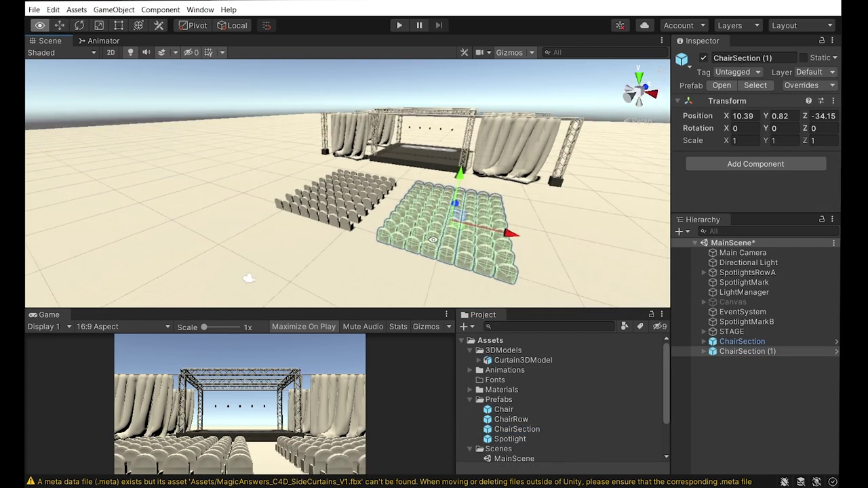
{"action": "right_click_drag", "start_coordinate": [433, 239], "coordinate": [379, 217]}
{"action": "left_click", "coordinate": [367, 206]}
{"action": "left_click_drag", "start_coordinate": [426, 219], "coordinate": [407, 217]}
{"action": "mouse_move", "coordinate": [407, 217]}
{"action": "right_mouse_down"}
{"action": "mouse_move", "coordinate": [515, 226]}
{"action": "mouse_move", "coordinate": [647, 387]}
{"action": "right_mouse_up"}
Step: Tweak Rotation Y on both sections so each angles slightly toward the stage
{"action": "left_click", "coordinate": [747, 351]}
{"action": "mouse_move", "coordinate": [766, 129]}
{"action": "left_mouse_down"}
{"action": "mouse_move", "coordinate": [701, 133]}
{"action": "mouse_move", "coordinate": [719, 132]}
{"action": "left_mouse_up"}
{"action": "mouse_move", "coordinate": [407, 203]}
{"action": "right_mouse_down"}
{"action": "mouse_move", "coordinate": [448, 217]}
{"action": "mouse_move", "coordinate": [479, 256]}
{"action": "right_mouse_up"}
{"action": "left_click", "coordinate": [448, 224]}
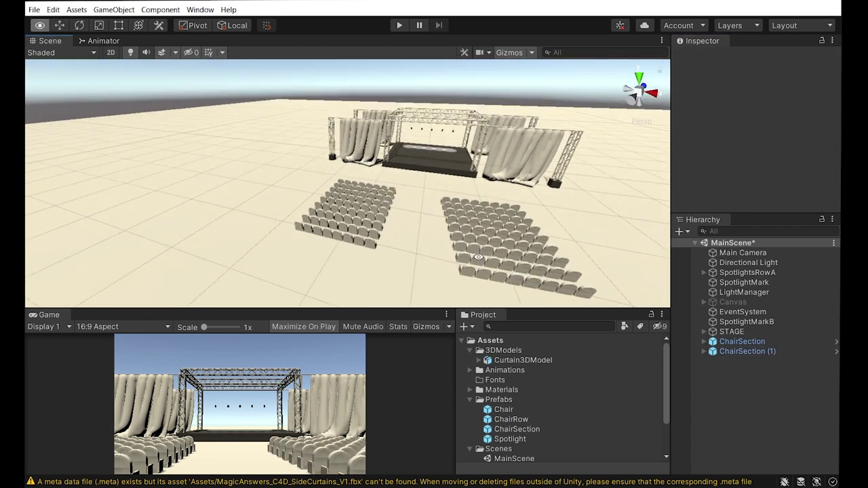
{"action": "left_click", "coordinate": [742, 341]}
{"action": "left_click_drag", "start_coordinate": [765, 129], "coordinate": [753, 129]}
{"action": "left_click", "coordinate": [747, 351]}
{"action": "left_click", "coordinate": [686, 351], "text": "ctrl"}
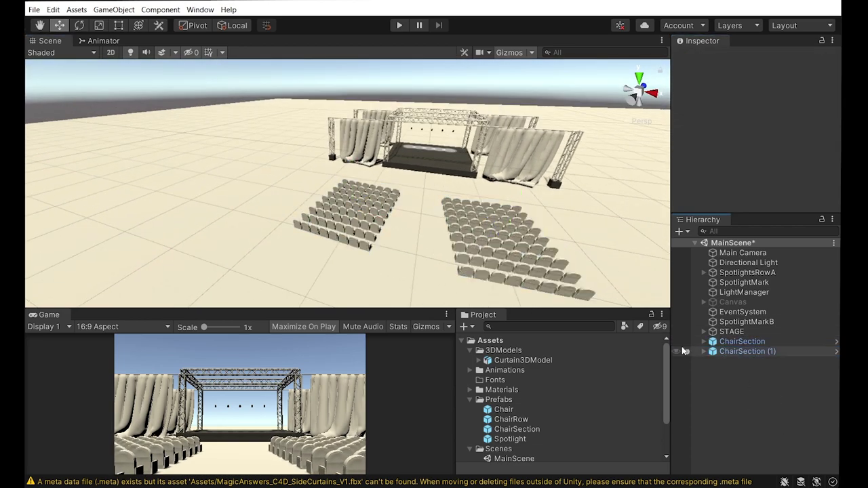
{"action": "right_click_drag", "start_coordinate": [475, 238], "coordinate": [363, 258]}
Step: Duplicate the left section into ChairSection (2) and move it to the outer left
{"action": "left_click", "coordinate": [292, 197]}
{"action": "key", "text": "ctrl+d"}
{"action": "left_click_drag", "start_coordinate": [339, 190], "coordinate": [299, 192]}
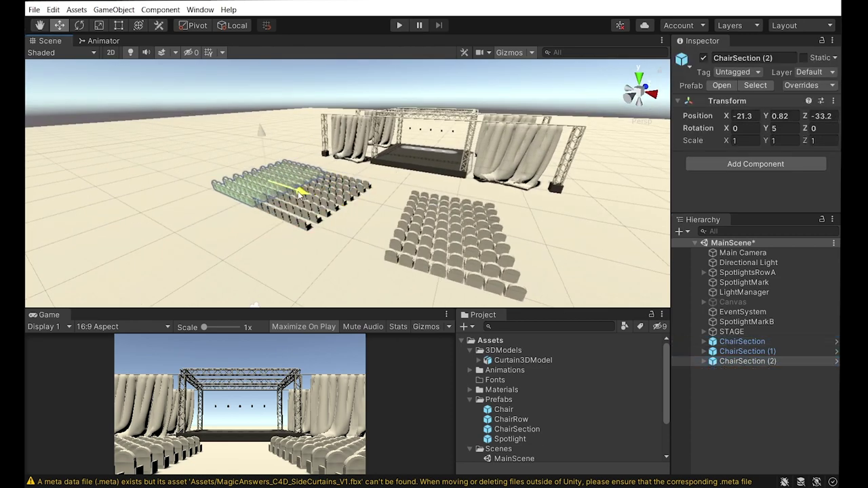
{"action": "left_click", "coordinate": [474, 257]}
{"action": "right_click_drag", "start_coordinate": [475, 257], "coordinate": [407, 244]}
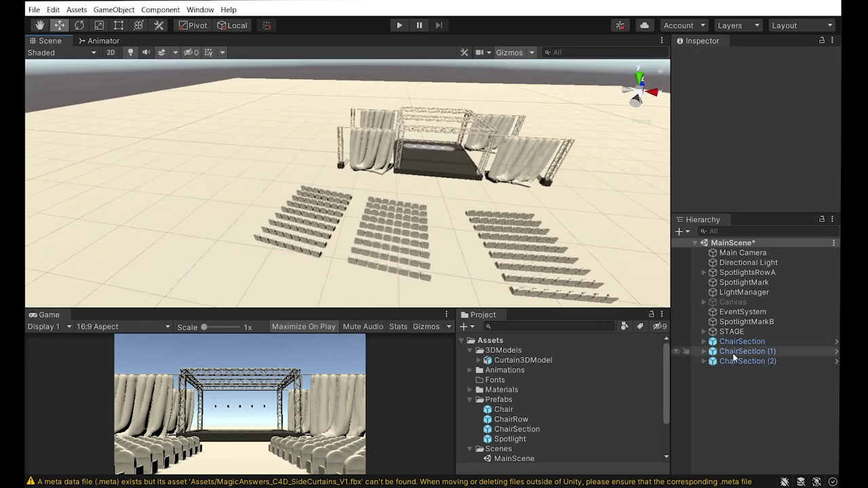
{"action": "left_click", "coordinate": [301, 217]}
{"action": "left_click_drag", "start_coordinate": [309, 216], "coordinate": [322, 227]}
Step: Drag in ChairSection (3) on the outer right and set its Rotation Y angle
{"action": "left_click", "coordinate": [740, 396]}
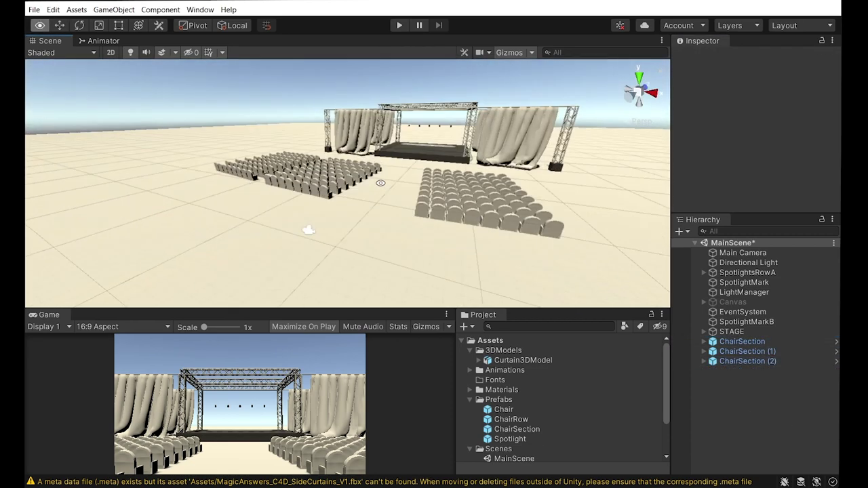
{"action": "mouse_move", "coordinate": [517, 429]}
{"action": "left_mouse_down"}
{"action": "mouse_move", "coordinate": [643, 263]}
{"action": "mouse_move", "coordinate": [627, 268]}
{"action": "left_mouse_up"}
{"action": "left_click", "coordinate": [780, 128]}
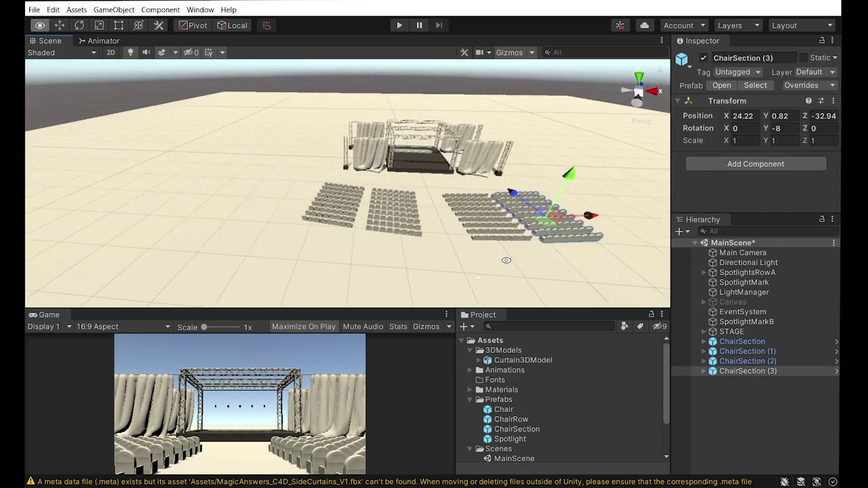
{"action": "left_click", "coordinate": [746, 352]}
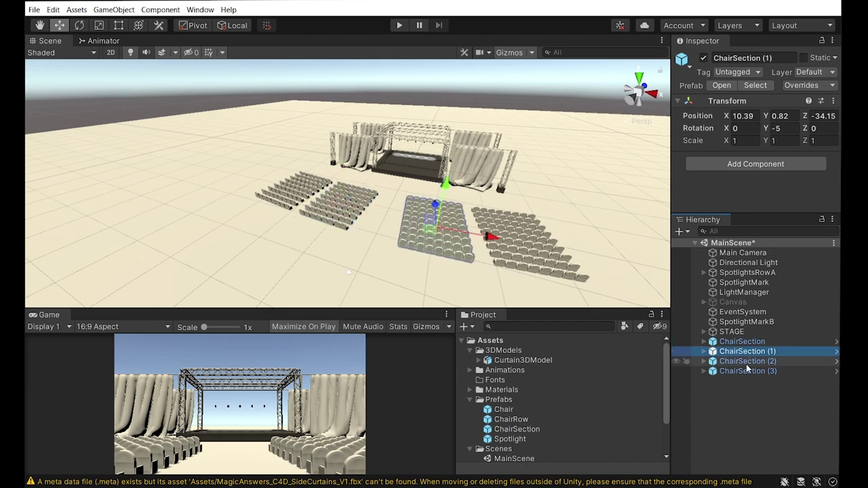
{"action": "left_click", "coordinate": [748, 371], "text": "ctrl"}
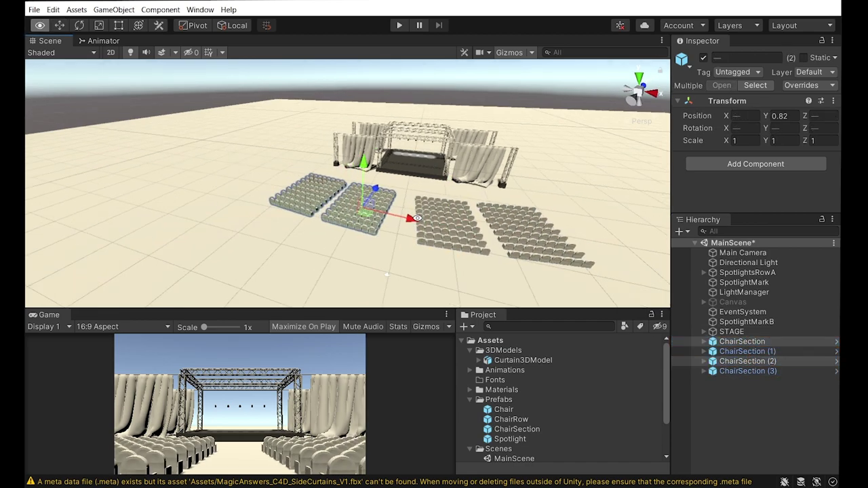
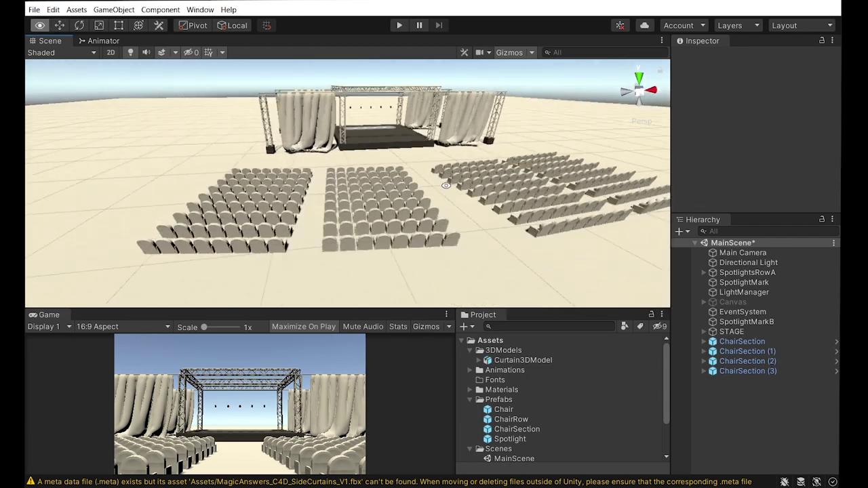
Step: Collapse the 3DModels and Scenes folders and open the Materials folder
{"action": "left_click_drag", "start_coordinate": [373, 185], "coordinate": [379, 190], "text": "alt"}
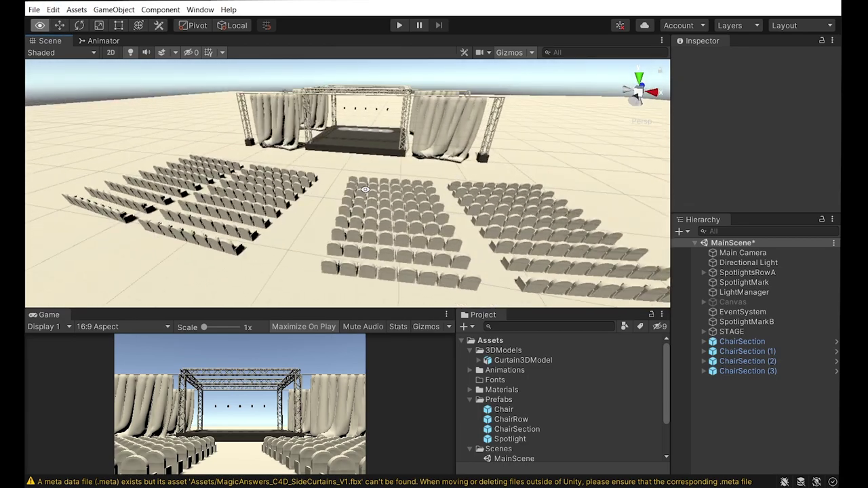
{"action": "left_click", "coordinate": [475, 410]}
{"action": "left_click", "coordinate": [470, 350]}
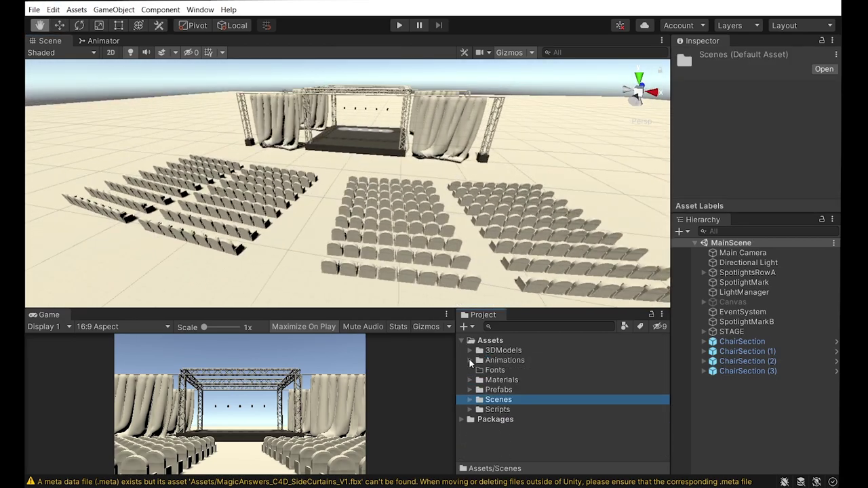
{"action": "left_click", "coordinate": [496, 380]}
{"action": "left_click", "coordinate": [470, 380]}
{"action": "left_click", "coordinate": [512, 409]}
{"action": "left_click", "coordinate": [480, 382]}
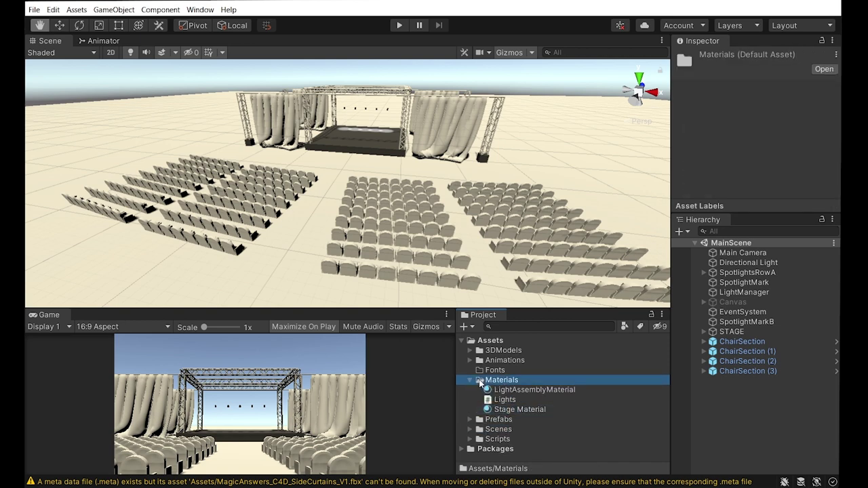
Step: Create a new material in Materials named FloorMaterial
{"action": "right_click", "coordinate": [487, 384]}
{"action": "mouse_move", "coordinate": [523, 101]}
{"action": "left_click", "coordinate": [709, 289]}
{"action": "type", "text": "FloorMaterial"}
{"action": "key", "text": "Return"}
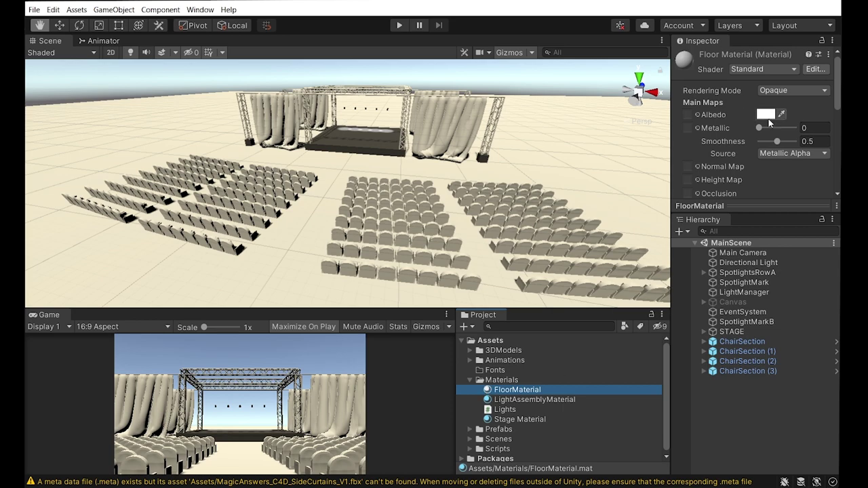
Step: Set FloorMaterial's albedo colour to near black
{"action": "left_click", "coordinate": [790, 153]}
{"action": "left_click", "coordinate": [765, 114]}
{"action": "left_click", "coordinate": [800, 234]}
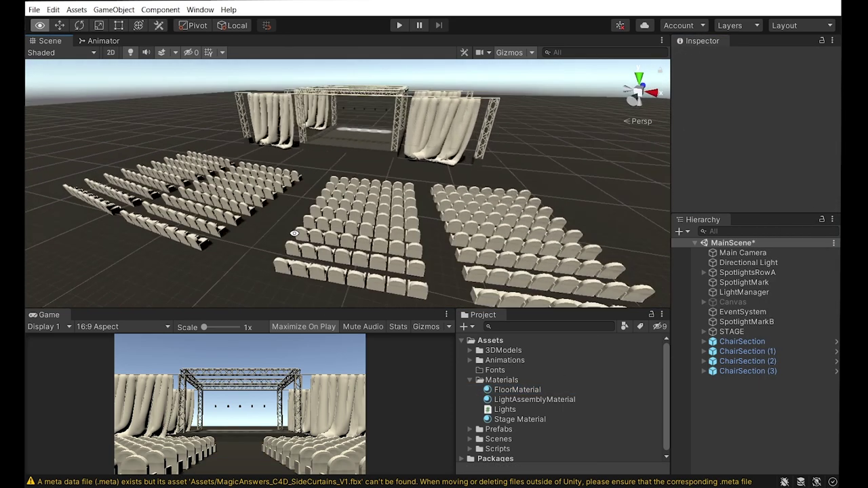
{"action": "right_click", "coordinate": [486, 378]}
Step: Create another new material named ChairMaterial
{"action": "left_click", "coordinate": [699, 292]}
{"action": "type", "text": "ChairMaterial"}
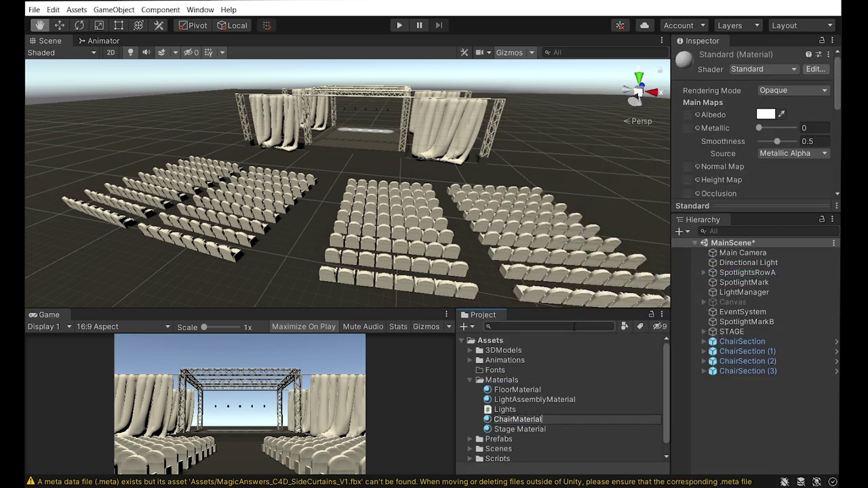
{"action": "key", "text": "Return"}
{"action": "left_click", "coordinate": [517, 390]}
Step: Give ChairMaterial a mid-grey albedo colour
{"action": "left_click", "coordinate": [765, 114]}
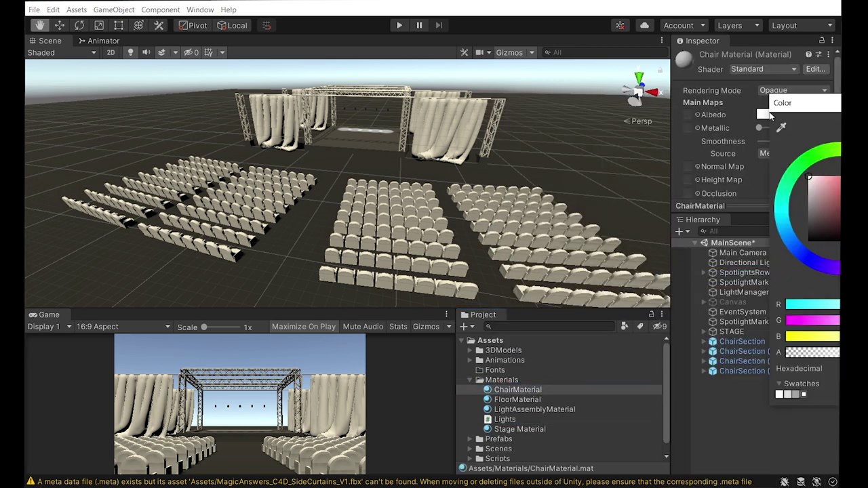
{"action": "left_click_drag", "start_coordinate": [752, 95], "coordinate": [747, 105]}
{"action": "left_click_drag", "start_coordinate": [717, 193], "coordinate": [717, 229]}
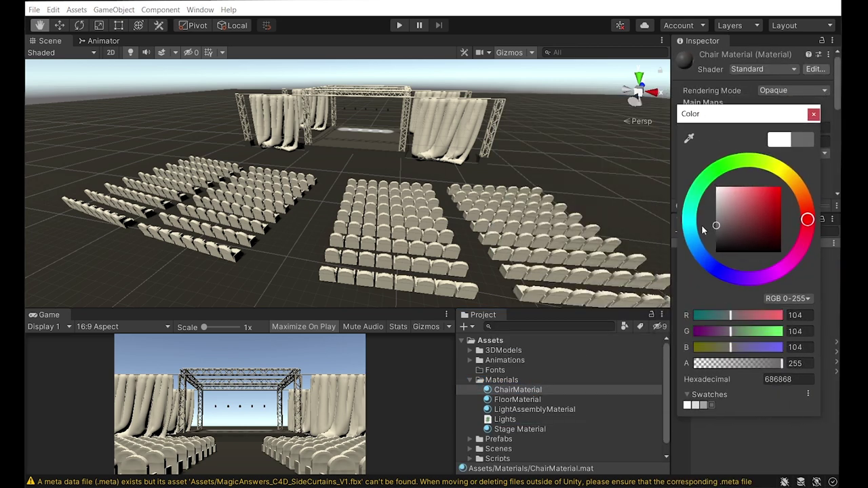
{"action": "left_click", "coordinate": [803, 190]}
{"action": "key", "text": "Escape"}
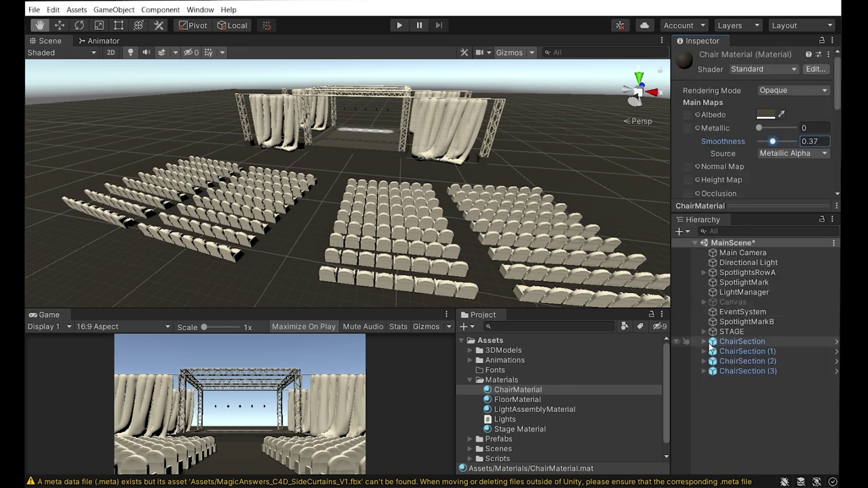
{"action": "left_click", "coordinate": [705, 341]}
Step: Open the first row's Chair prefab and select its ArmRest part
{"action": "left_click", "coordinate": [712, 351]}
{"action": "left_click", "coordinate": [731, 361]}
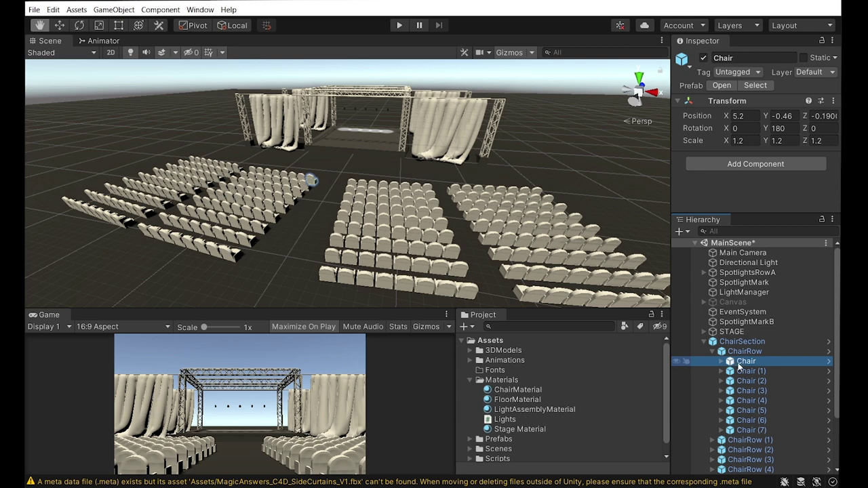
{"action": "left_click", "coordinate": [722, 85]}
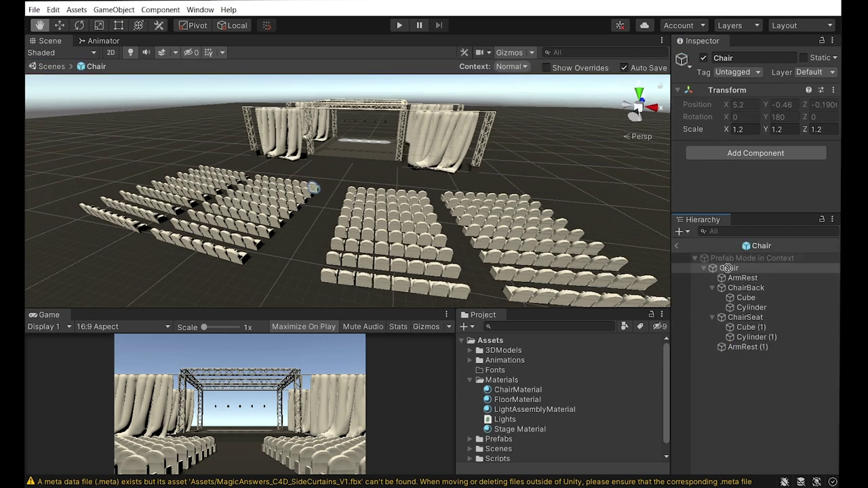
{"action": "left_click", "coordinate": [742, 279]}
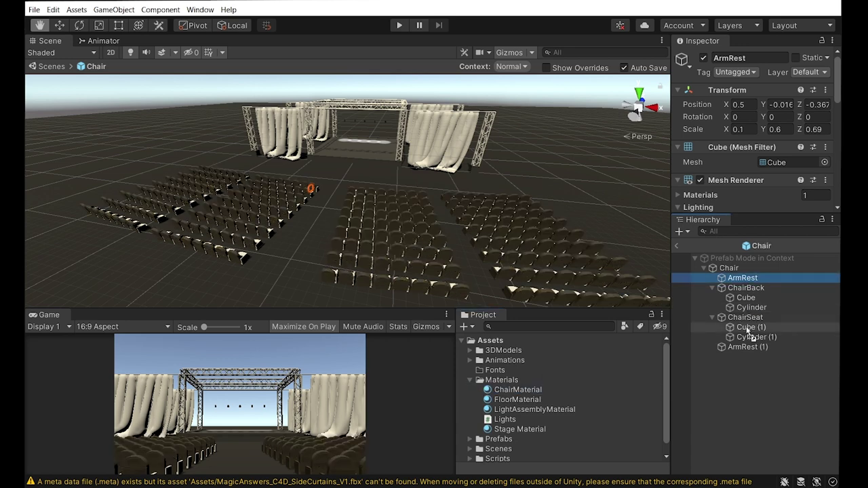
{"action": "left_click", "coordinate": [502, 380]}
{"action": "right_click", "coordinate": [505, 383]}
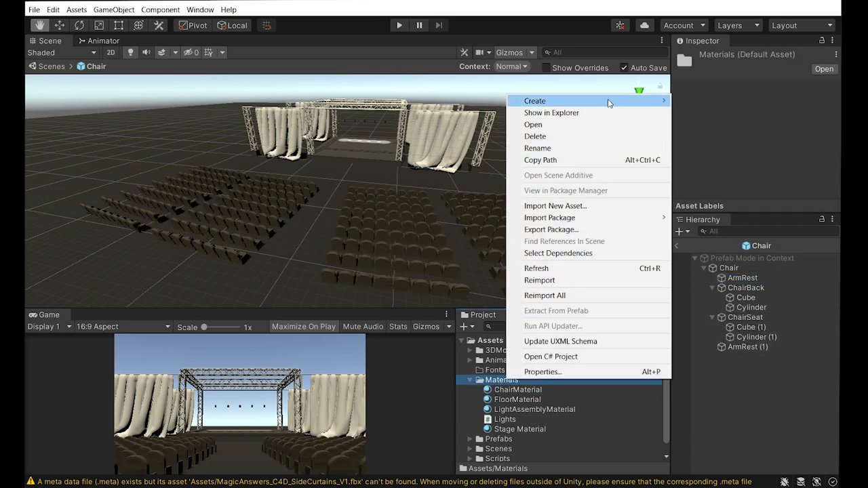
Step: Create a new material named ChairArmRestMaterial
{"action": "mouse_move", "coordinate": [536, 100]}
{"action": "left_click", "coordinate": [710, 280]}
{"action": "type", "text": "ChairArmRestMaterial"}
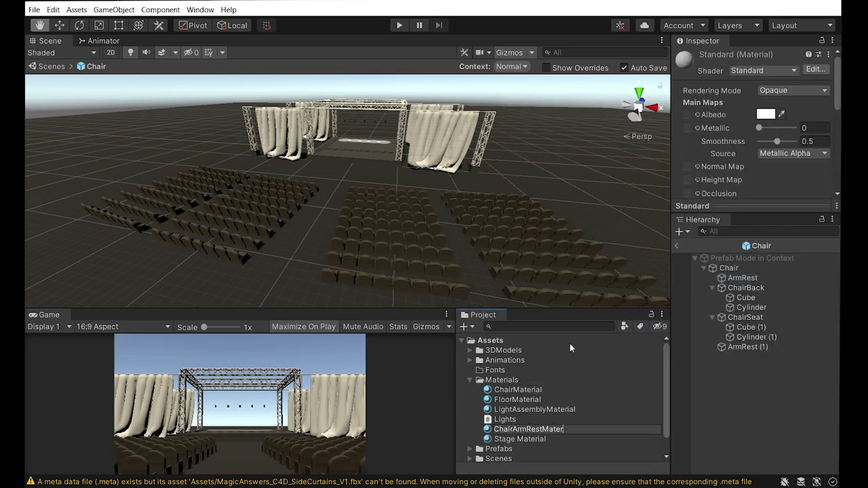
{"action": "key", "text": "Return"}
Step: Rename the Stage Material asset to CurtainMaterial
{"action": "left_click", "coordinate": [554, 439]}
{"action": "key", "text": "F2"}
{"action": "type", "text": "StageMaterial"}
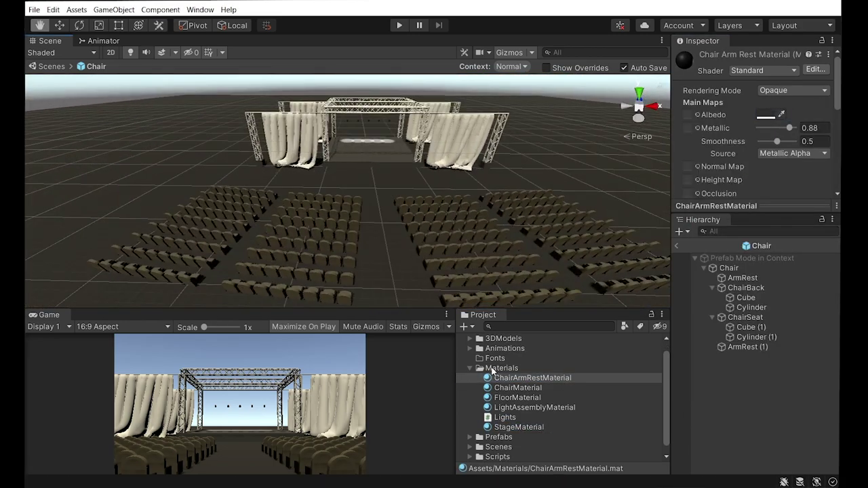
{"action": "type", "text": "CurtainMaterial"}
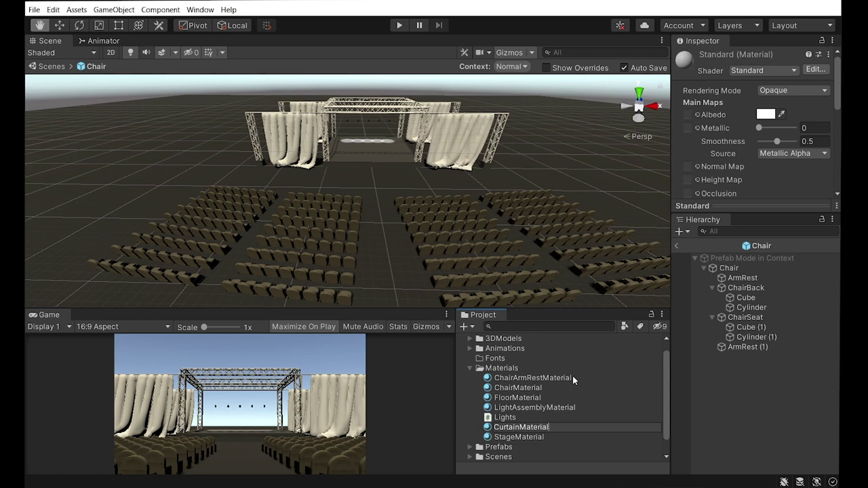
{"action": "key", "text": "Return"}
{"action": "left_click", "coordinate": [766, 114]}
Step: Set CurtainMaterial's albedo to dark red and return to MainScene
{"action": "left_click", "coordinate": [785, 206]}
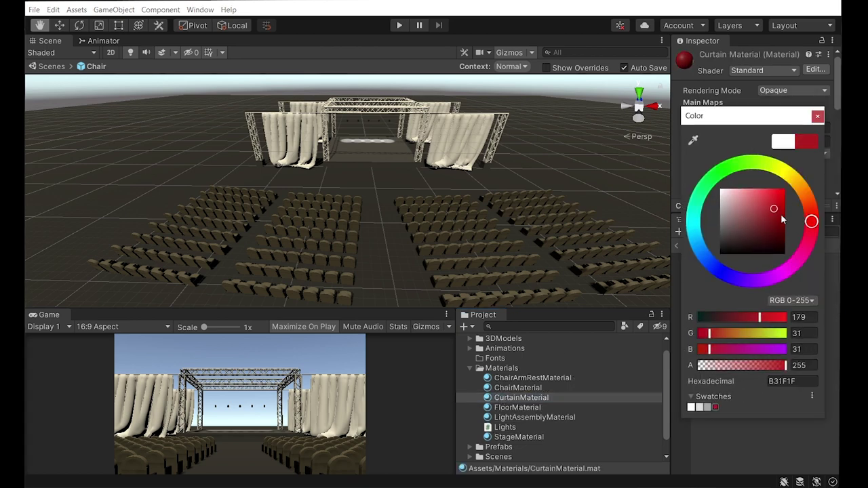
{"action": "left_click", "coordinate": [578, 342]}
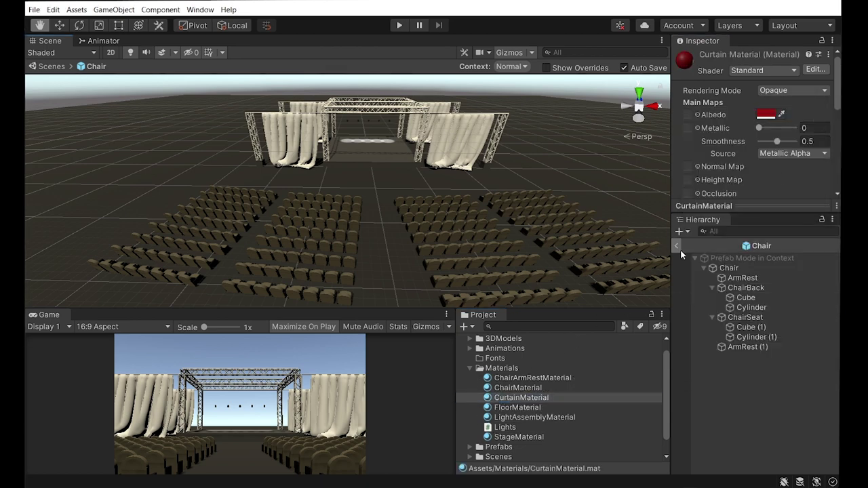
{"action": "left_click", "coordinate": [680, 248]}
{"action": "key", "text": "w"}
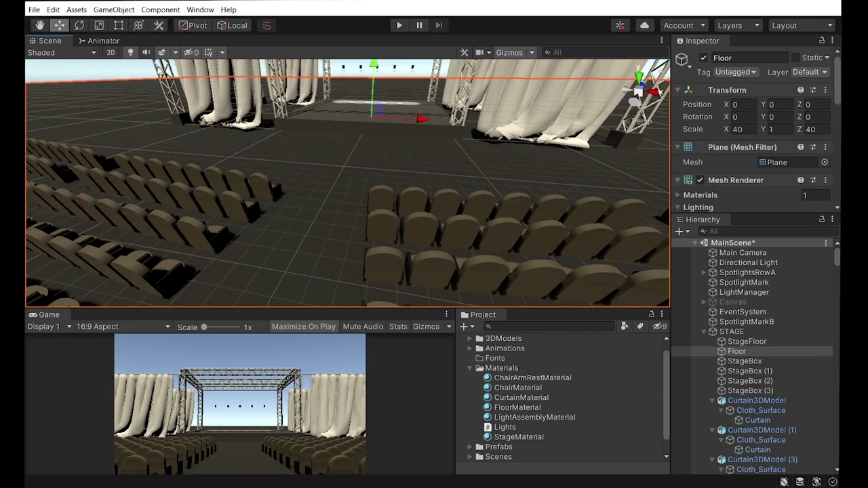
{"action": "scroll", "coordinate": [746, 380], "scroll_direction": "down", "scroll_amount": 3}
Step: Apply CurtainMaterial to all the stage curtains, undoing the accidental floor assignment
{"action": "left_click", "coordinate": [760, 319]}
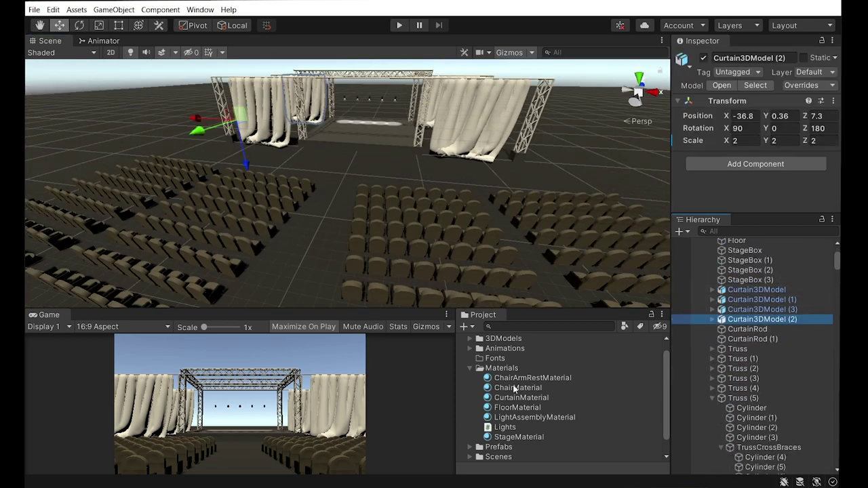
{"action": "left_click", "coordinate": [521, 398]}
{"action": "left_click_drag", "start_coordinate": [521, 408], "coordinate": [269, 97]}
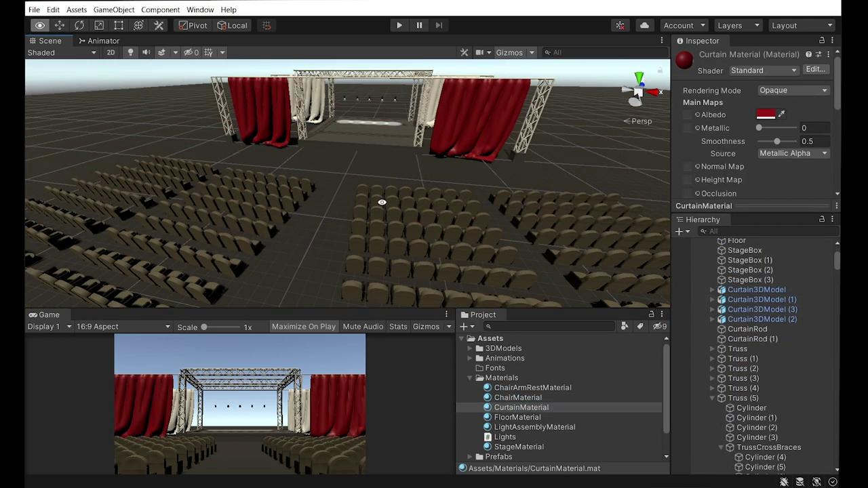
{"action": "left_click_drag", "start_coordinate": [382, 202], "coordinate": [434, 203], "text": "alt"}
{"action": "mouse_move", "coordinate": [521, 407]}
{"action": "left_mouse_down"}
{"action": "mouse_move", "coordinate": [315, 122]}
{"action": "mouse_move", "coordinate": [290, 165]}
{"action": "mouse_move", "coordinate": [319, 170]}
{"action": "left_mouse_up"}
{"action": "key", "text": "ctrl+z"}
{"action": "scroll", "coordinate": [721, 348], "scroll_direction": "up", "scroll_amount": 5}
{"action": "scroll", "coordinate": [721, 347], "scroll_direction": "down", "scroll_amount": 5}
Step: Create a C# script named MaterialChangerScript in Scripts and open it in the code editor
{"action": "double_click", "coordinate": [713, 407]}
{"action": "right_click", "coordinate": [497, 410]}
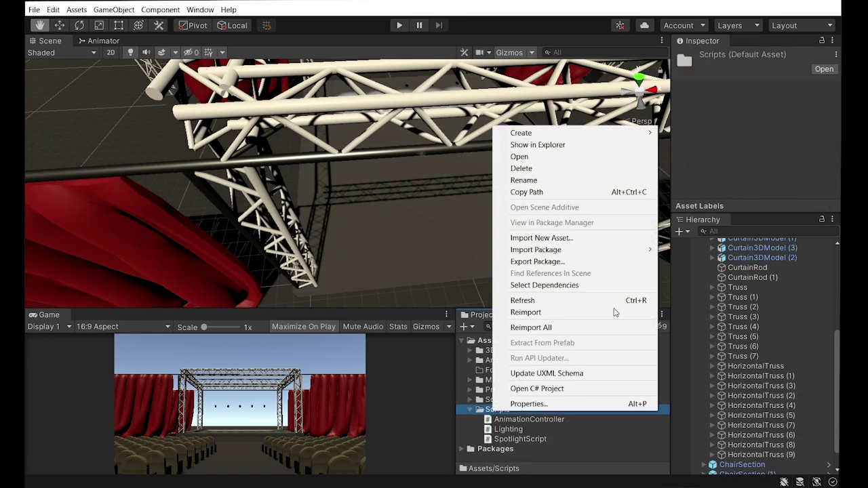
{"action": "mouse_move", "coordinate": [521, 93]}
{"action": "left_click", "coordinate": [706, 112]}
{"action": "type", "text": "MaterialChangerSc"}
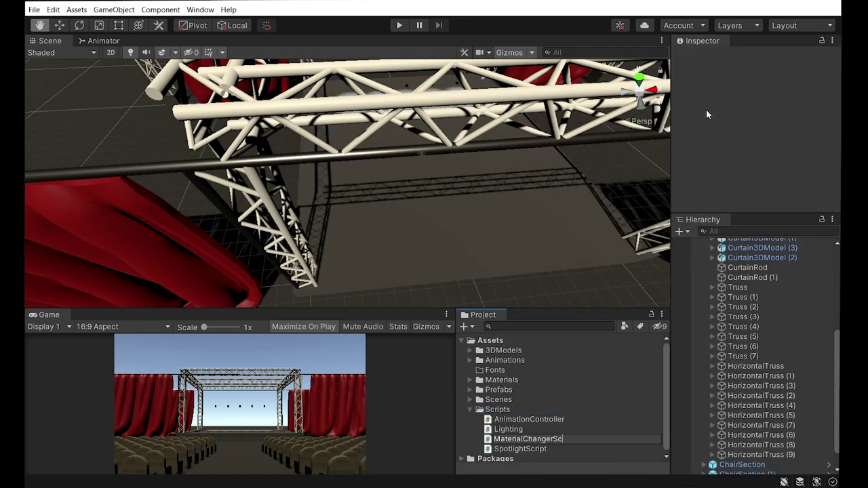
{"action": "type", "text": "ript"}
{"action": "key", "text": "Return"}
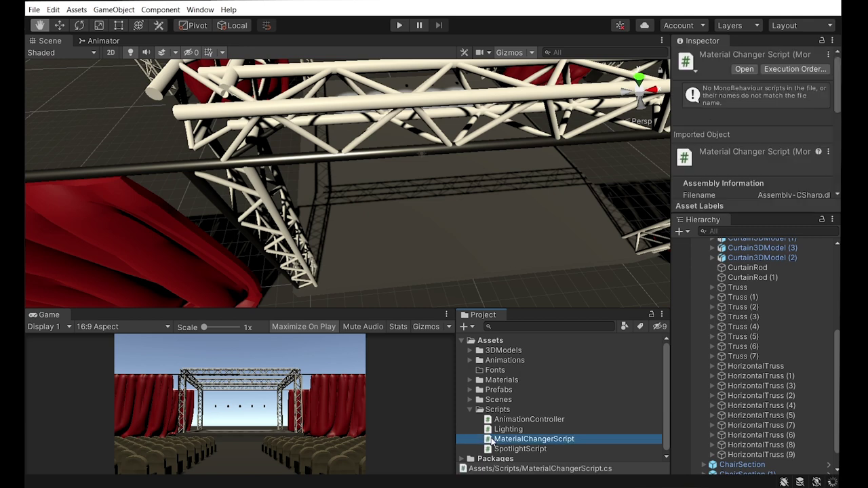
{"action": "double_click", "coordinate": [490, 440]}
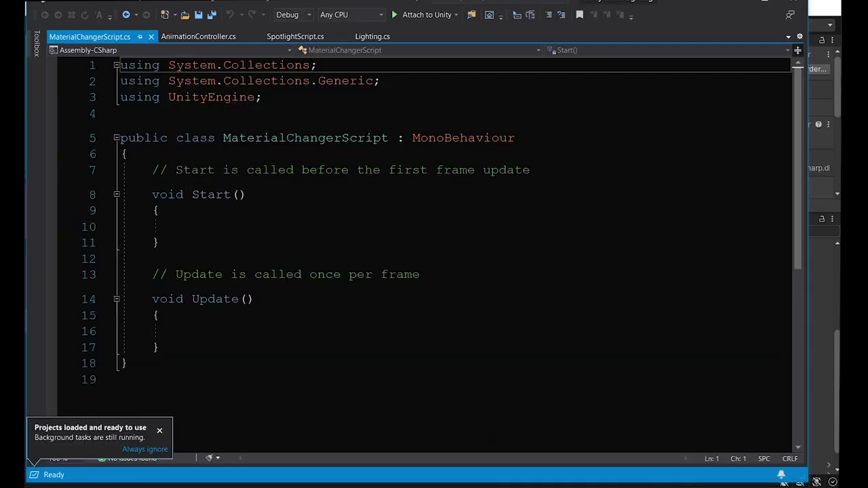
Step: Declare a public Material field named trussMaterial in the class
{"action": "left_click", "coordinate": [127, 154]}
{"action": "key", "text": "Return"}
{"action": "key", "text": "Return"}
{"action": "key", "text": "Up"}
{"action": "type", "text": "public mater"}
{"action": "key", "text": "Tab"}
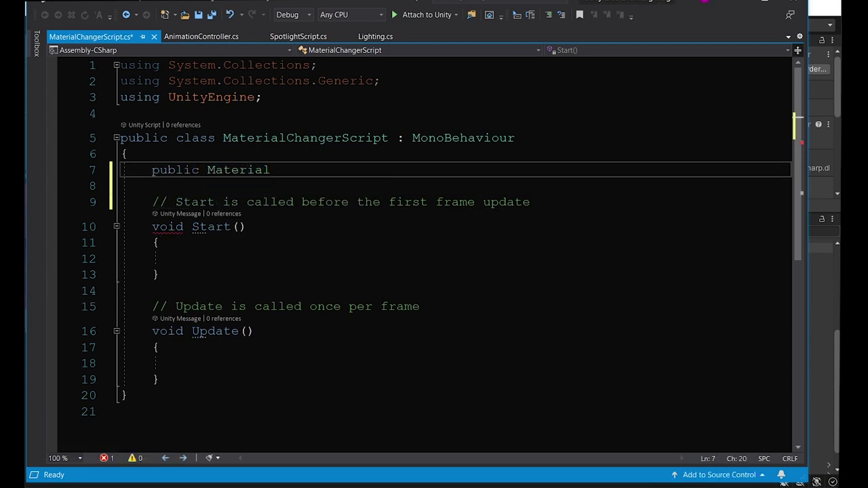
{"action": "type", "text": "trussMaterial;"}
Step: In Start, collect the child MeshRenderers into a MeshRenderer[] materials array
{"action": "key", "text": "Down"}
{"action": "key", "text": "Down"}
{"action": "key", "text": "Down"}
{"action": "key", "text": "Down"}
{"action": "key", "text": "Down"}
{"action": "type", "text": "meshr"}
{"action": "key", "text": "Tab"}
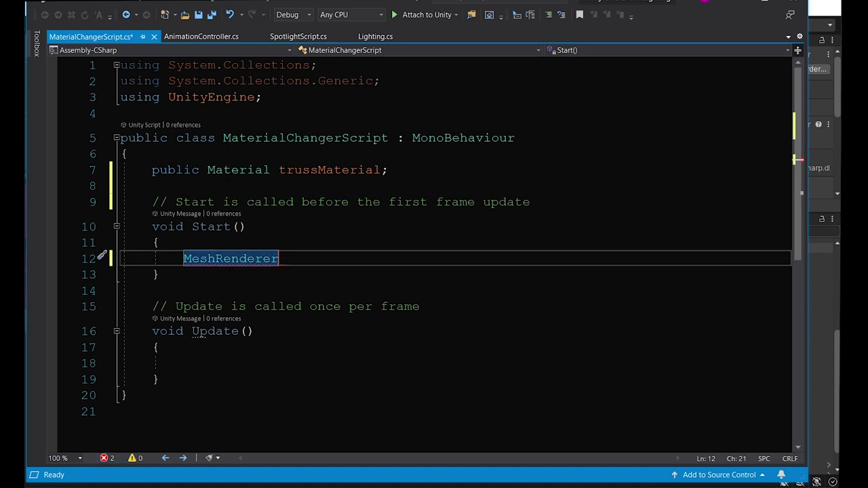
{"action": "type", "text": "[] materials"}
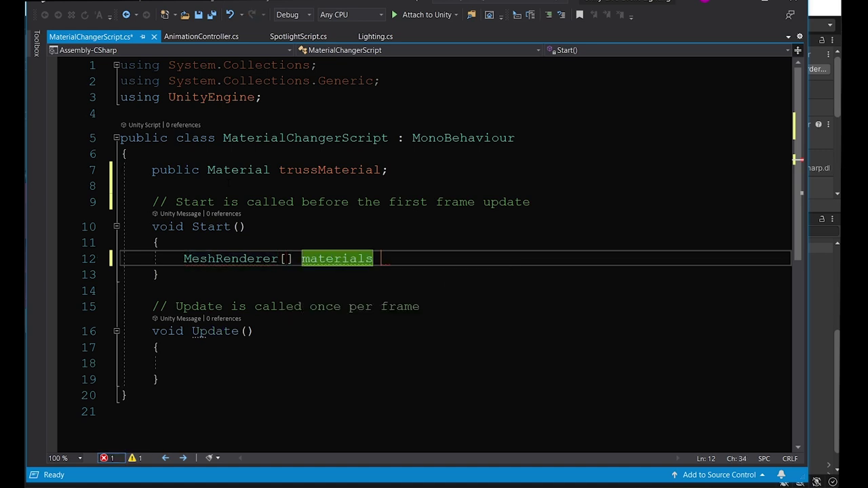
{"action": "type", "text": " getcom"}
{"action": "key", "text": "Down"}
{"action": "key", "text": "Down"}
{"action": "key", "text": "Tab"}
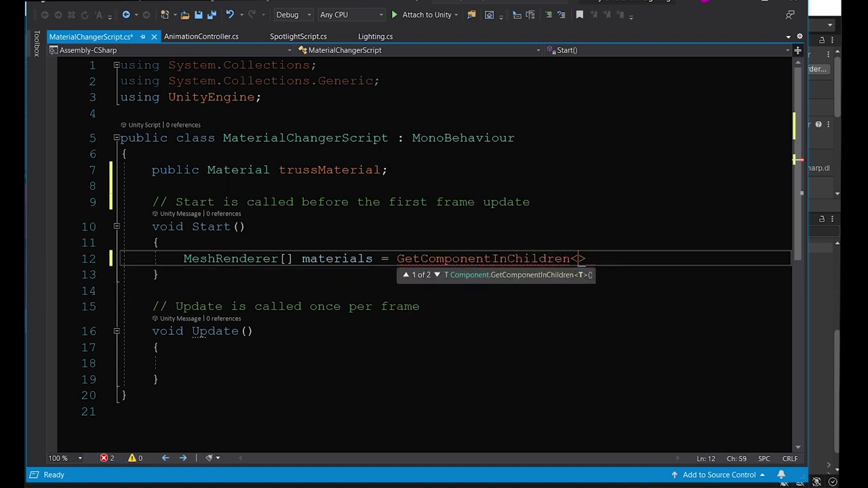
{"action": "type", "text": "meshre"}
{"action": "key", "text": "Tab"}
{"action": "type", "text": "("}
{"action": "key", "text": "Tab"}
{"action": "key", "text": "ctrl+z"}
Step: Add a foreach over materials setting item.material = trussMaterial
{"action": "key", "text": "Return"}
{"action": "key", "text": "Return"}
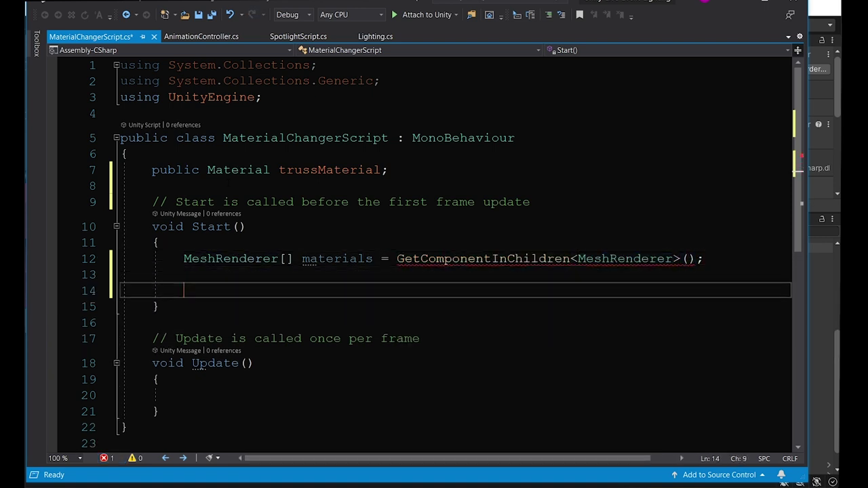
{"action": "type", "text": "foreach (var"}
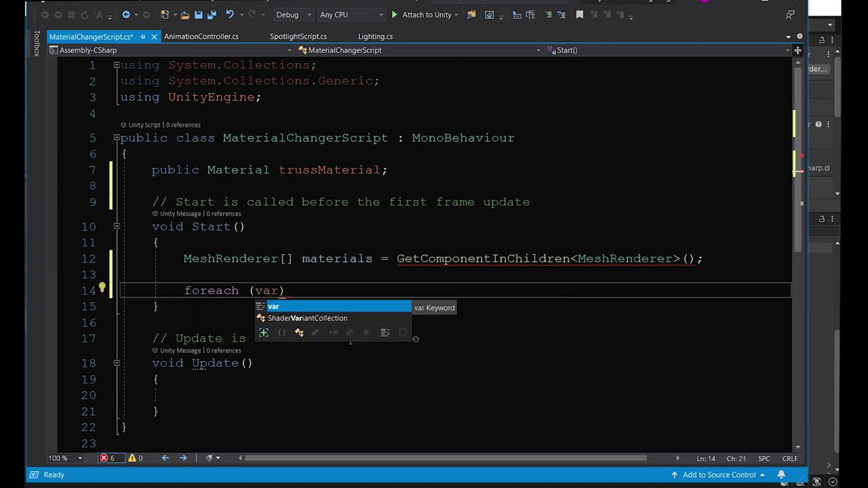
{"action": "key", "text": "ctrl+z"}
{"action": "key", "text": "ctrl+z"}
{"action": "type", "text": "foreach"}
{"action": "key", "text": "Tab"}
{"action": "key", "text": "Tab"}
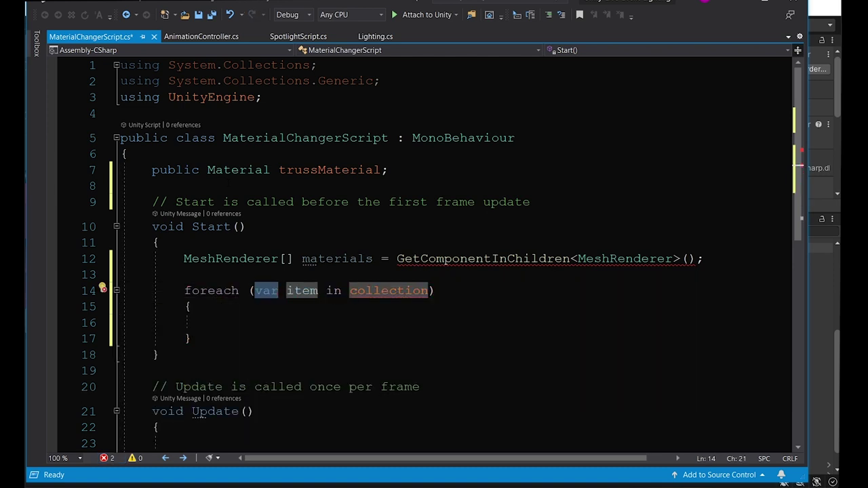
{"action": "key", "text": "Tab"}
{"action": "type", "text": "mat"}
{"action": "key", "text": "Tab"}
{"action": "key", "text": "Return"}
{"action": "type", "text": "item.material"}
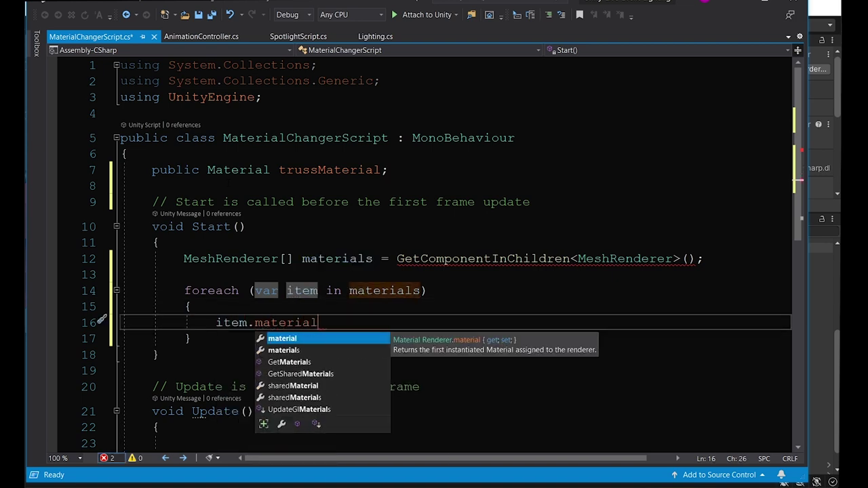
{"action": "type", "text": " = tru"}
{"action": "key", "text": "Tab"}
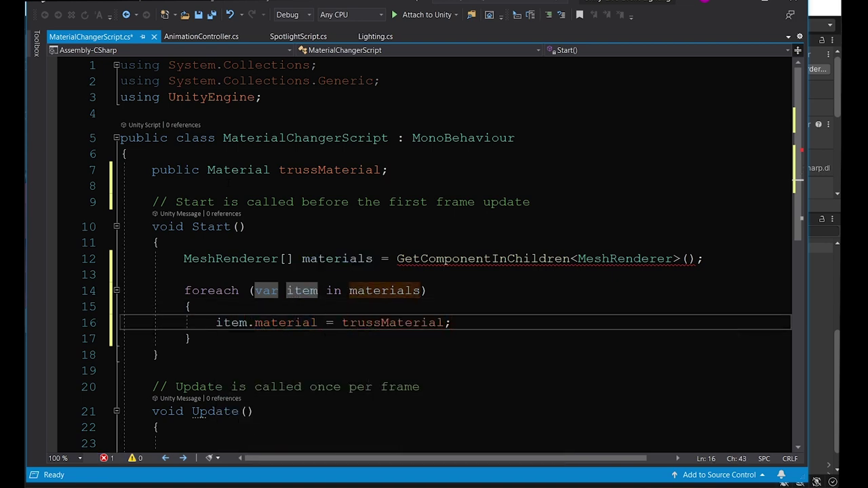
Step: Fix the call to GetComponentsInChildren and save the script
{"action": "mouse_move", "coordinate": [478, 263]}
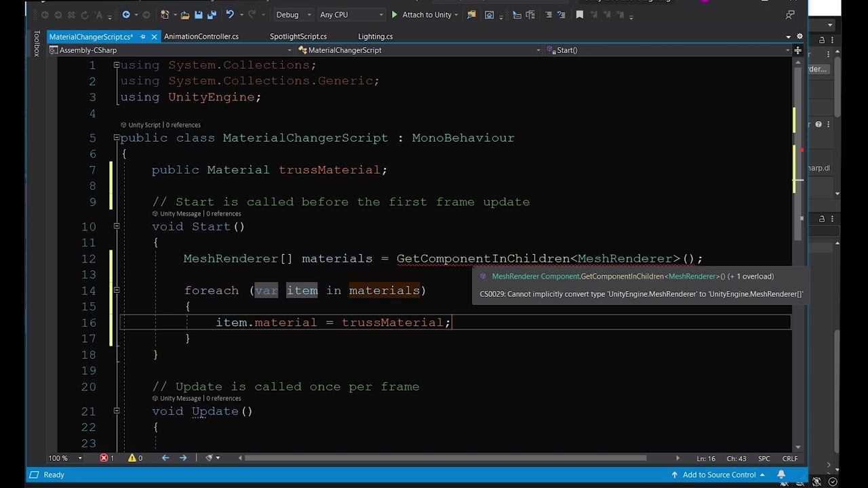
{"action": "key", "text": "Up"}
{"action": "key", "text": "Up"}
{"action": "key", "text": "Down"}
{"action": "key", "text": "Down"}
{"action": "key", "text": "Down"}
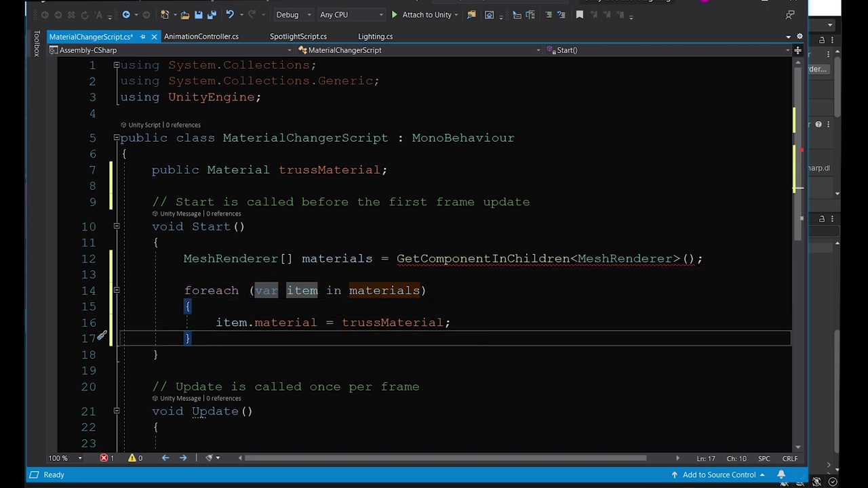
{"action": "left_click", "coordinate": [490, 258]}
{"action": "type", "text": "s"}
{"action": "key", "text": "Down"}
{"action": "key", "text": "Down"}
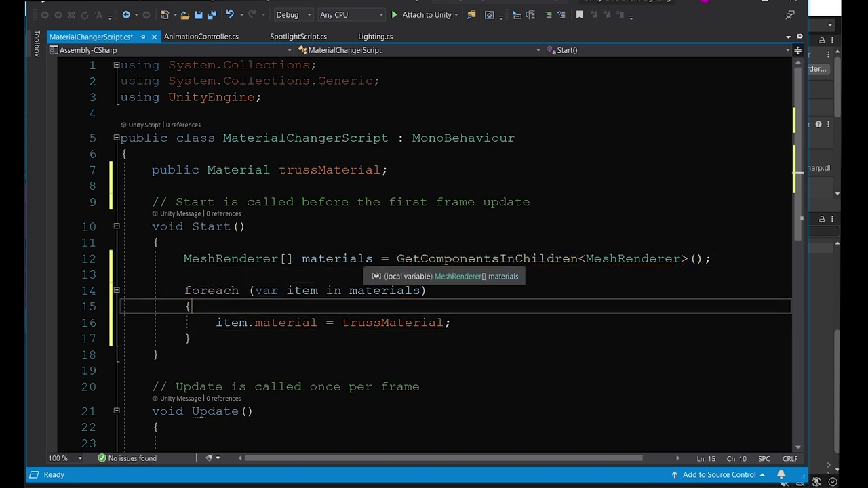
{"action": "key", "text": "ctrl+s"}
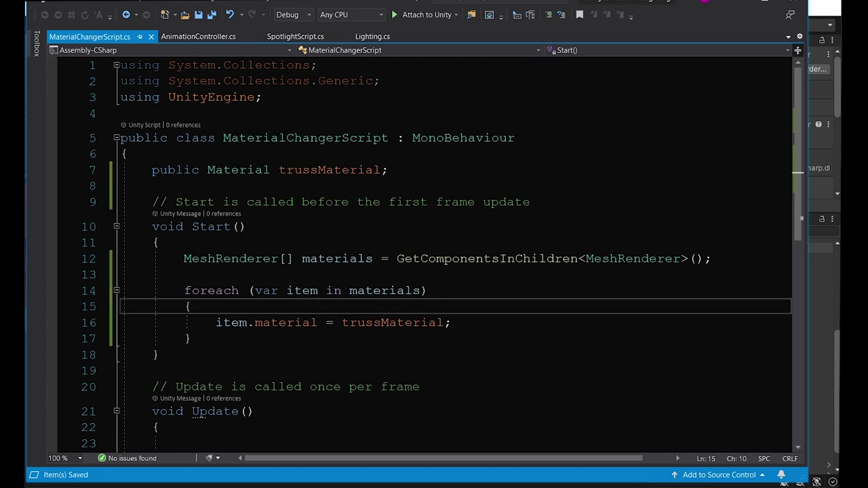
{"action": "left_click", "coordinate": [813, 112]}
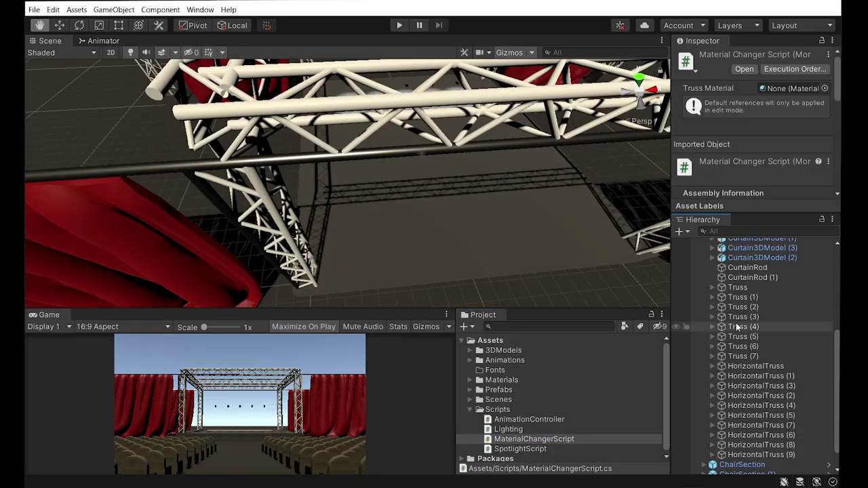
Step: Group Truss through HorizontalTruss (9) under a new empty parent named AllTruss
{"action": "left_click", "coordinate": [738, 361]}
{"action": "scroll", "coordinate": [745, 359], "scroll_direction": "down", "scroll_amount": 2}
{"action": "left_click", "coordinate": [761, 455], "text": "shift"}
{"action": "key", "text": "f"}
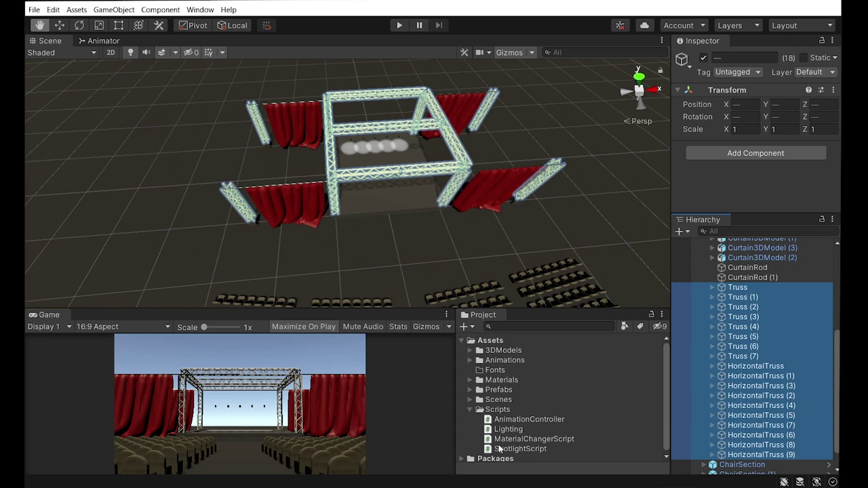
{"action": "left_click", "coordinate": [114, 9]}
{"action": "left_click", "coordinate": [136, 43]}
{"action": "type", "text": "Truss"}
{"action": "key", "text": "Return"}
{"action": "left_click", "coordinate": [740, 288]}
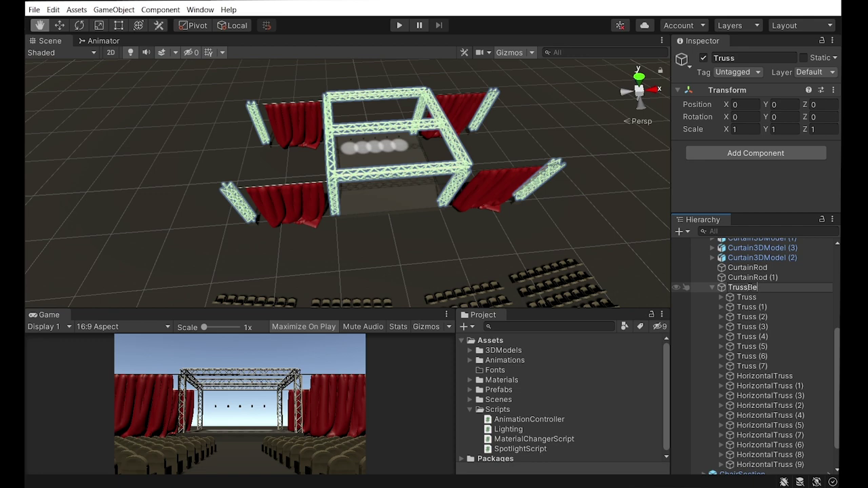
{"action": "key", "text": "Left"}
Step: Attach MaterialChangerScript to AllTruss, assign TrussMetalMaterial, and run the scene
{"action": "left_click", "coordinate": [752, 421]}
{"action": "left_click", "coordinate": [692, 429]}
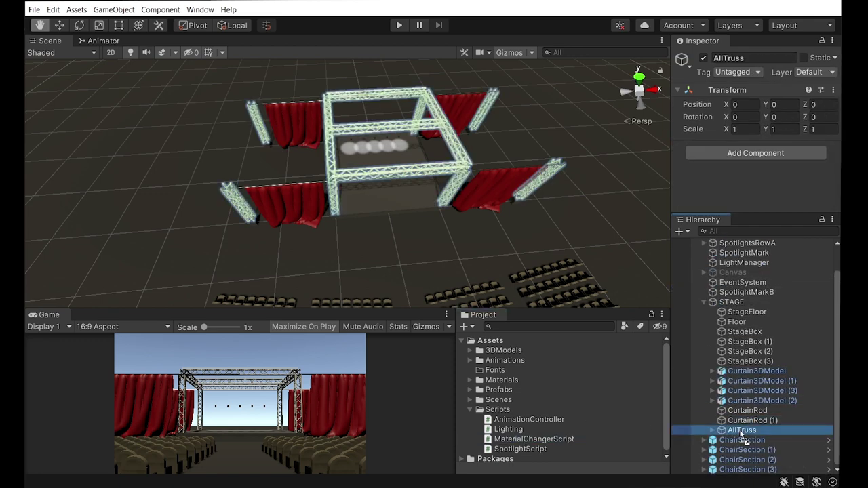
{"action": "left_click_drag", "start_coordinate": [747, 215], "coordinate": [723, 346]}
{"action": "left_click", "coordinate": [471, 380]}
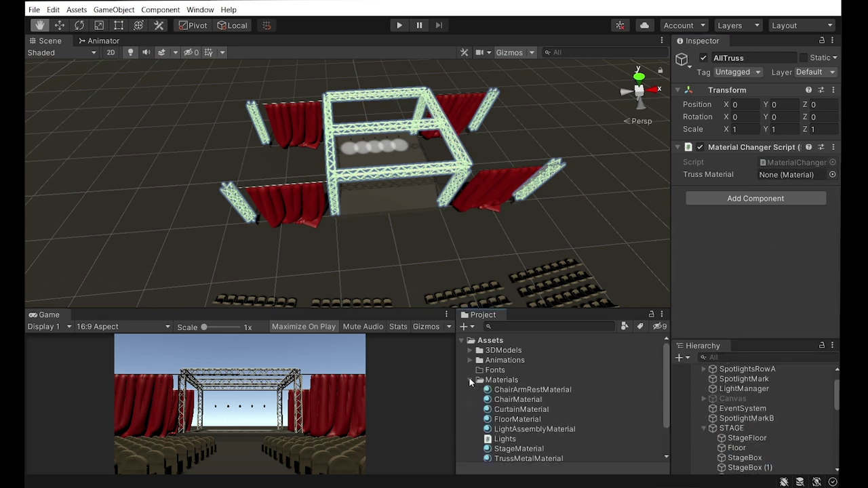
{"action": "scroll", "coordinate": [529, 417], "scroll_direction": "down", "scroll_amount": 2}
{"action": "mouse_move", "coordinate": [528, 422]}
{"action": "left_mouse_down"}
{"action": "mouse_move", "coordinate": [739, 411]}
{"action": "mouse_move", "coordinate": [782, 178]}
{"action": "left_mouse_up"}
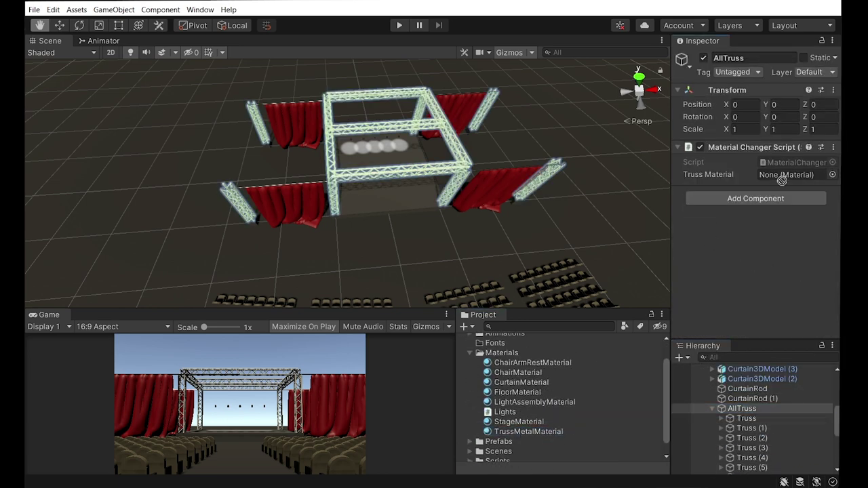
{"action": "left_click", "coordinate": [717, 399]}
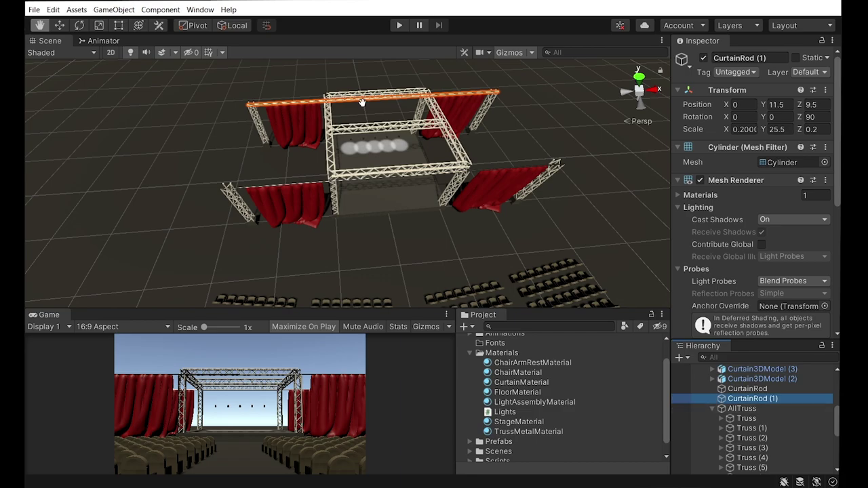
{"action": "left_click", "coordinate": [399, 26]}
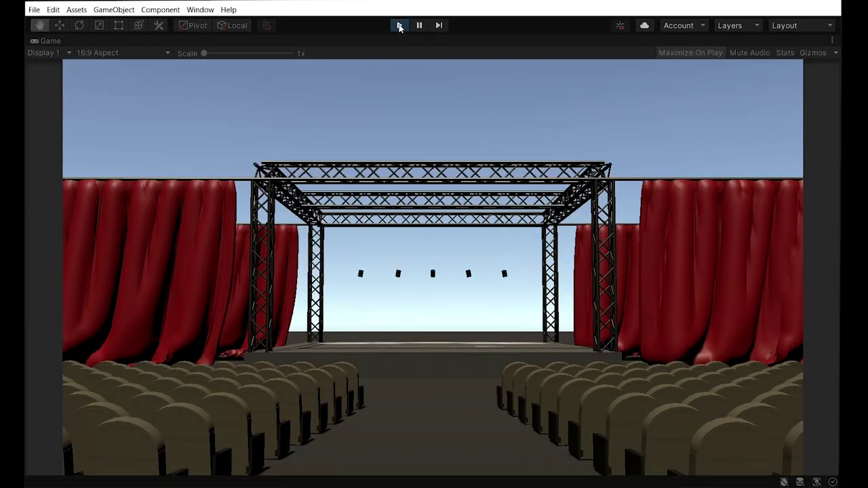
{"action": "left_click", "coordinate": [399, 25]}
{"action": "mouse_move", "coordinate": [319, 176]}
{"action": "right_mouse_down"}
{"action": "mouse_move", "coordinate": [333, 158]}
{"action": "mouse_move", "coordinate": [379, 196]}
{"action": "right_mouse_up"}
{"action": "mouse_move", "coordinate": [555, 207]}
{"action": "right_mouse_down"}
{"action": "mouse_move", "coordinate": [280, 183]}
{"action": "mouse_move", "coordinate": [369, 218]}
{"action": "right_mouse_up"}
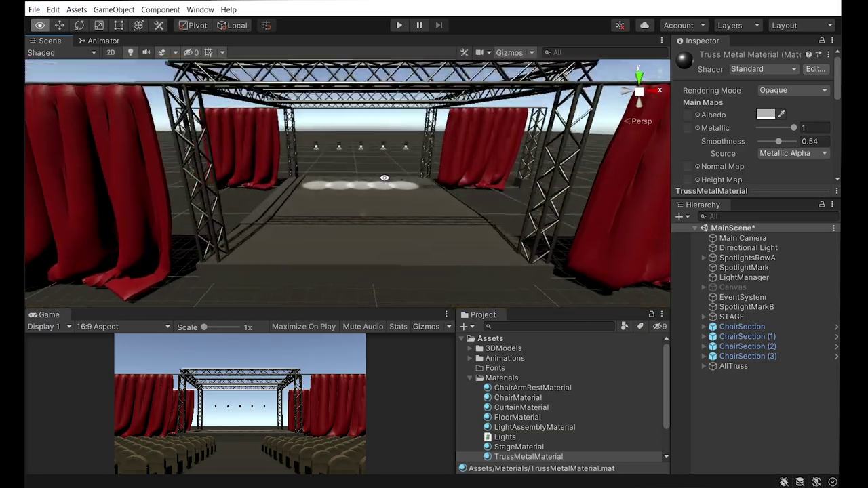
{"action": "right_click_drag", "start_coordinate": [369, 218], "coordinate": [390, 30]}
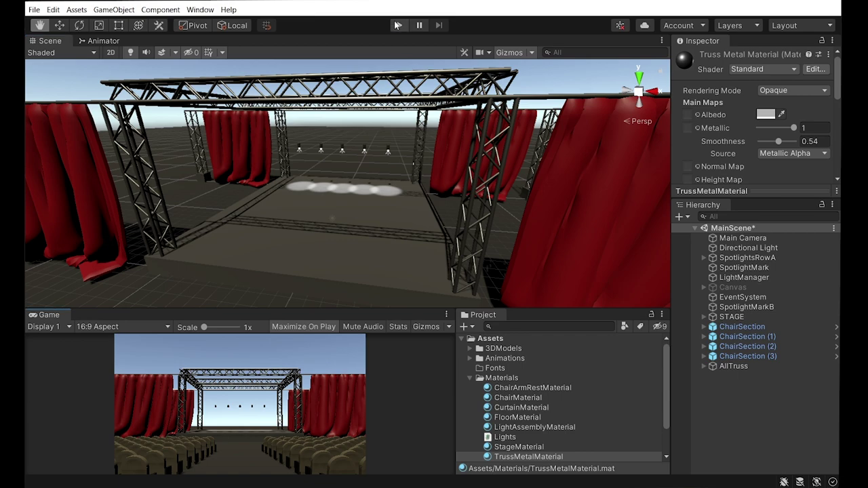
{"action": "left_click", "coordinate": [398, 27]}
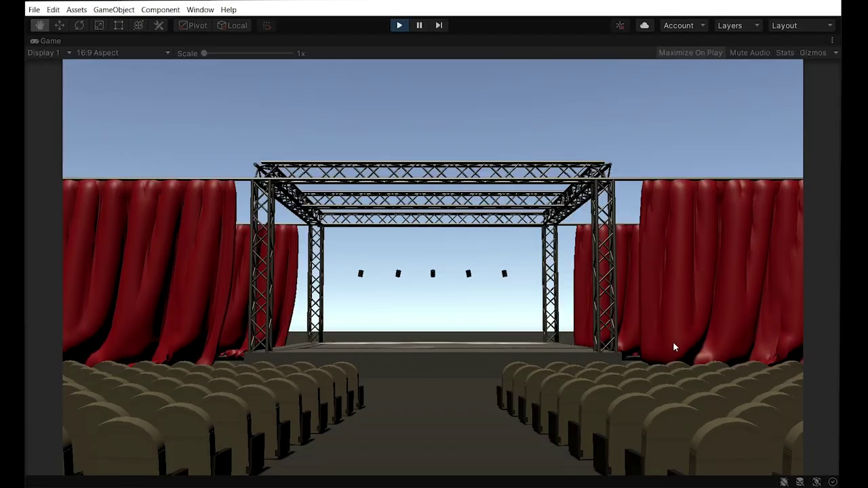
{"action": "key", "text": "ctrl+p"}
{"action": "left_click", "coordinate": [747, 258]}
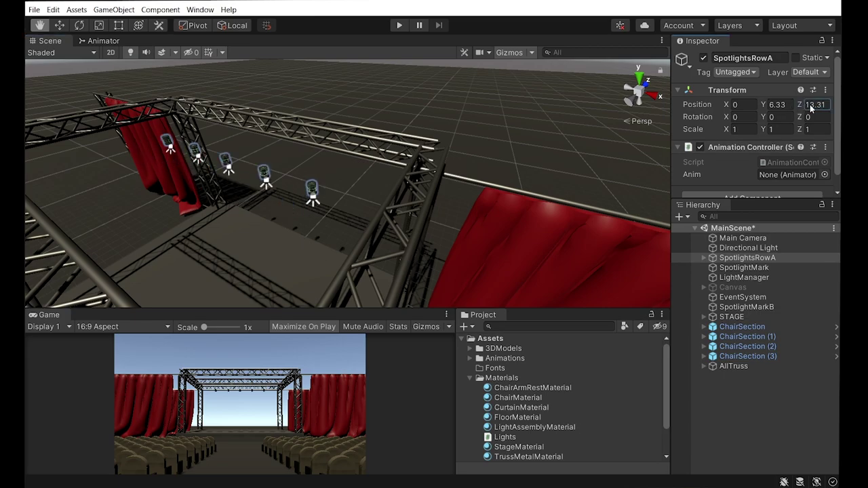
Step: Reposition SpotlightsRowA farther back and lower, to Z 16.5 and Y 6.6
{"action": "type", "text": "17.5"}
{"action": "key", "text": "Return"}
{"action": "left_click_drag", "start_coordinate": [339, 177], "coordinate": [247, 122], "text": "alt"}
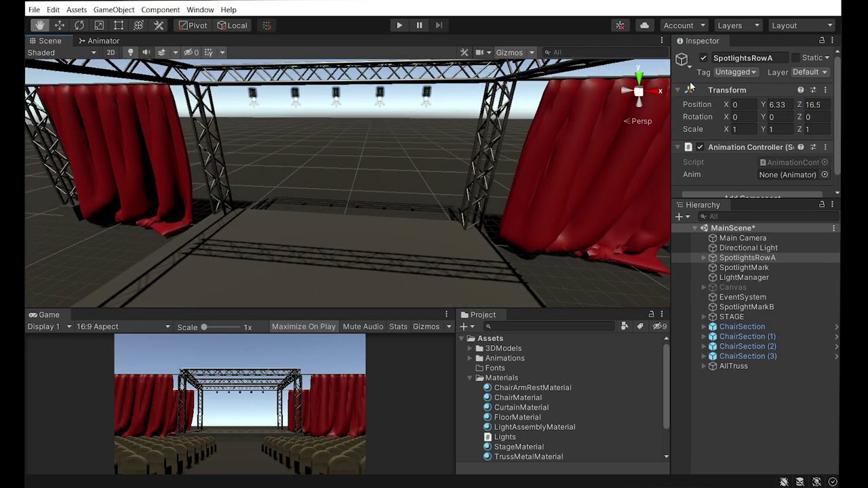
{"action": "left_click_drag", "start_coordinate": [763, 105], "coordinate": [756, 106]}
{"action": "left_click_drag", "start_coordinate": [339, 170], "coordinate": [344, 93], "text": "alt"}
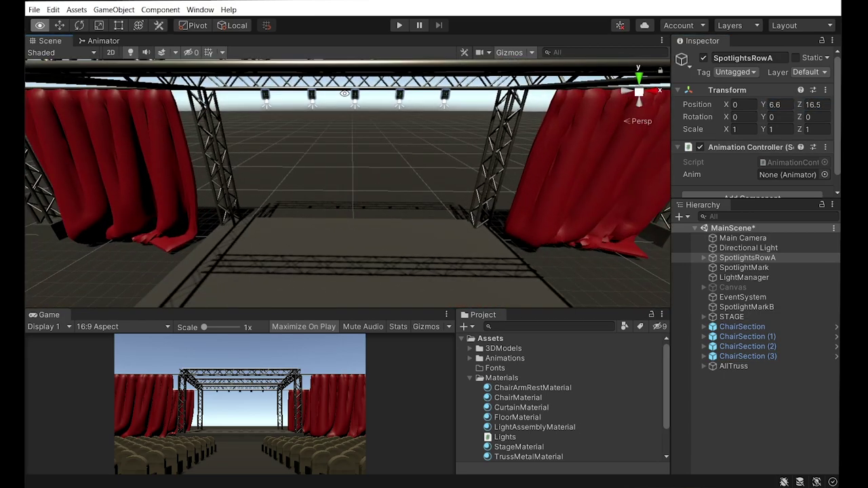
{"action": "left_click", "coordinate": [733, 288]}
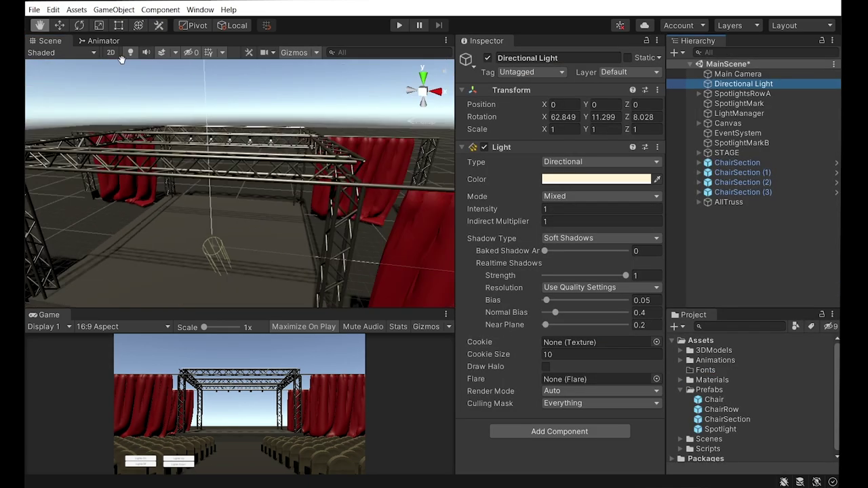
Step: Tilt the Directional Light down for dusk lighting and preview it in Play mode
{"action": "left_click_drag", "start_coordinate": [212, 213], "coordinate": [70, 198]}
{"action": "key", "text": "ctrl+p"}
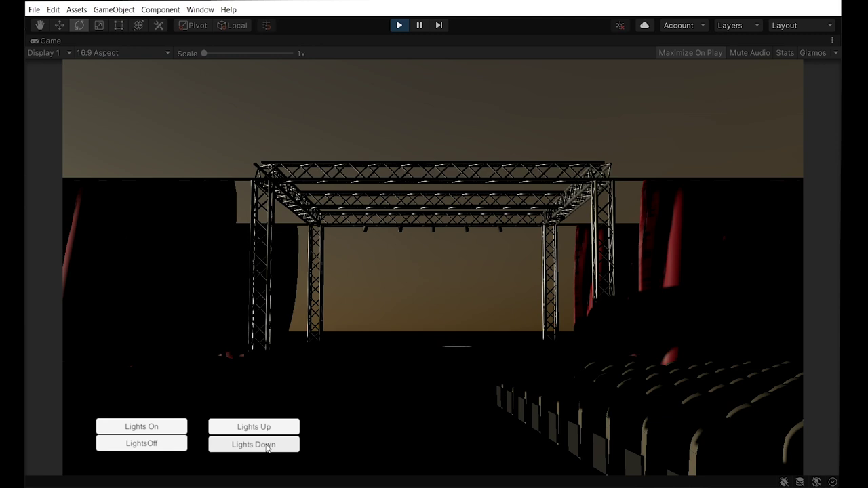
{"action": "left_click", "coordinate": [405, 25]}
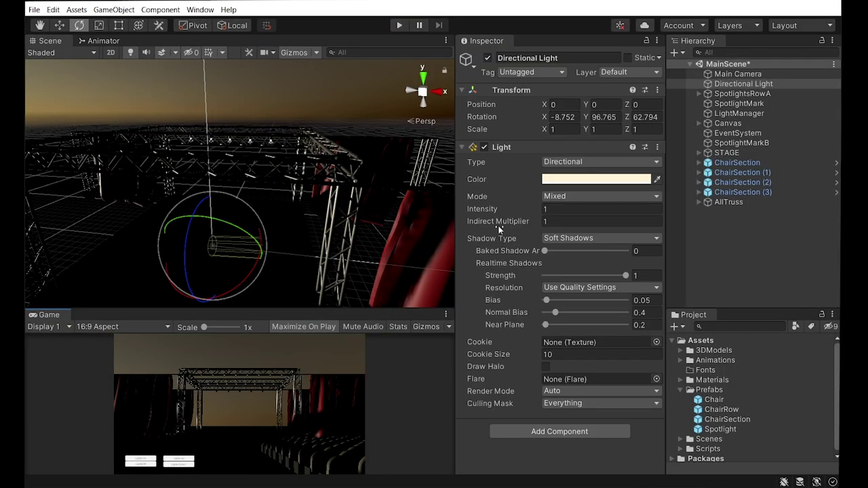
Step: Raise the Spotlight prefab's Spot Light range to 10.44
{"action": "left_click", "coordinate": [700, 93]}
{"action": "left_click", "coordinate": [708, 103]}
{"action": "left_click", "coordinate": [749, 114]}
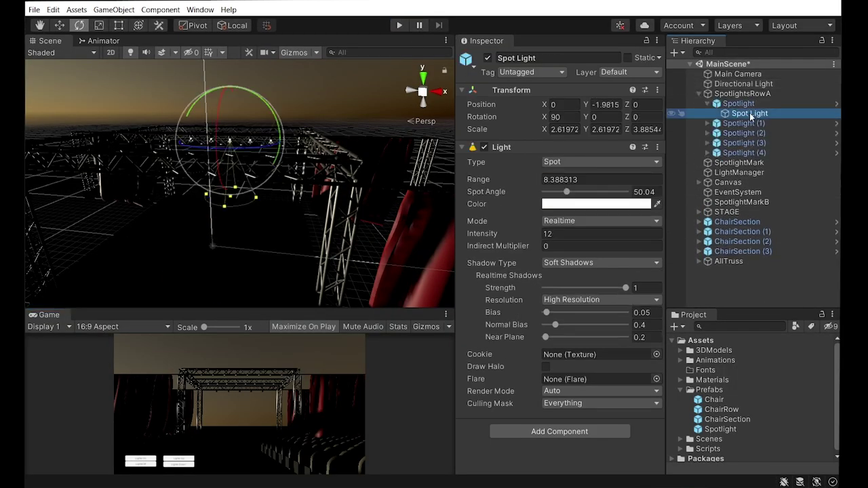
{"action": "left_click_drag", "start_coordinate": [526, 196], "coordinate": [492, 183]}
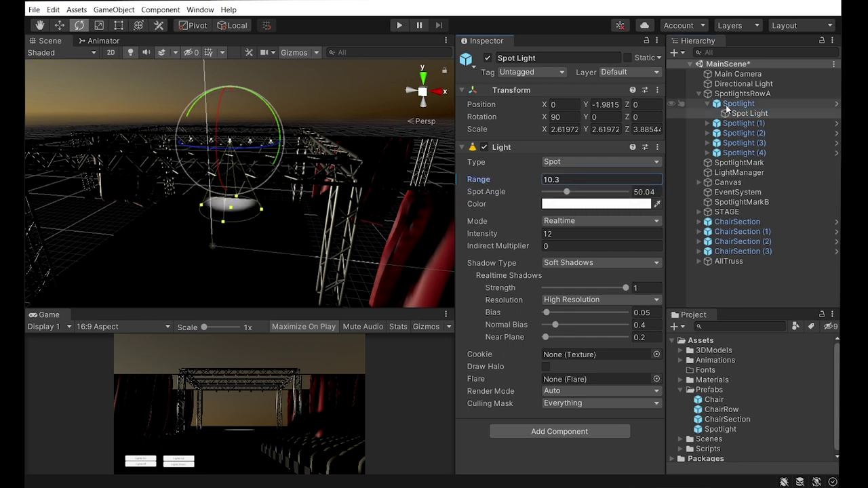
{"action": "double_click", "coordinate": [720, 429]}
{"action": "left_click", "coordinate": [733, 89]}
{"action": "left_click", "coordinate": [522, 183]}
{"action": "type", "text": "12"}
{"action": "left_click", "coordinate": [571, 178]}
{"action": "type", "text": "11"}
{"action": "left_click", "coordinate": [672, 67]}
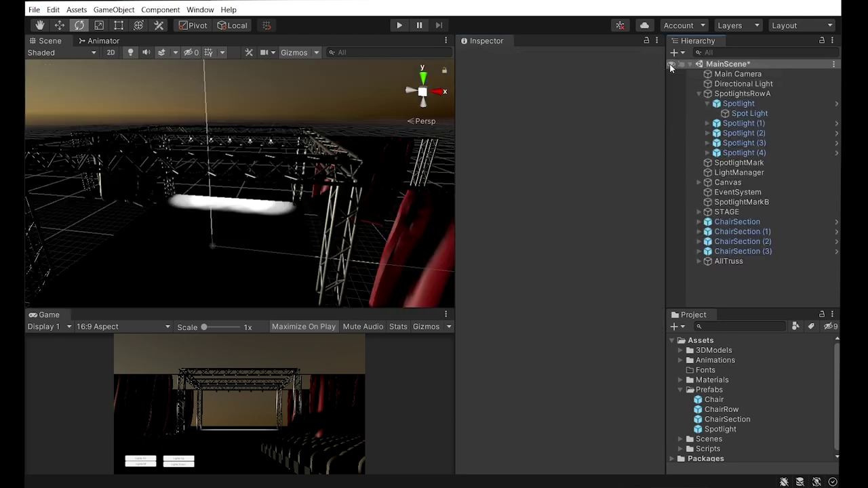
Step: Run the scene briefly to test the lengthened spotlight beams
{"action": "key", "text": "ctrl+p"}
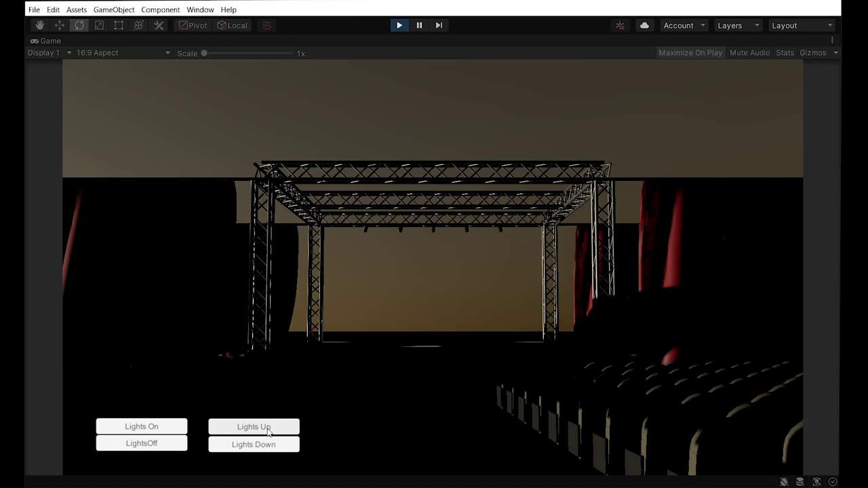
{"action": "key", "text": "ctrl+p"}
{"action": "left_click", "coordinate": [742, 94]}
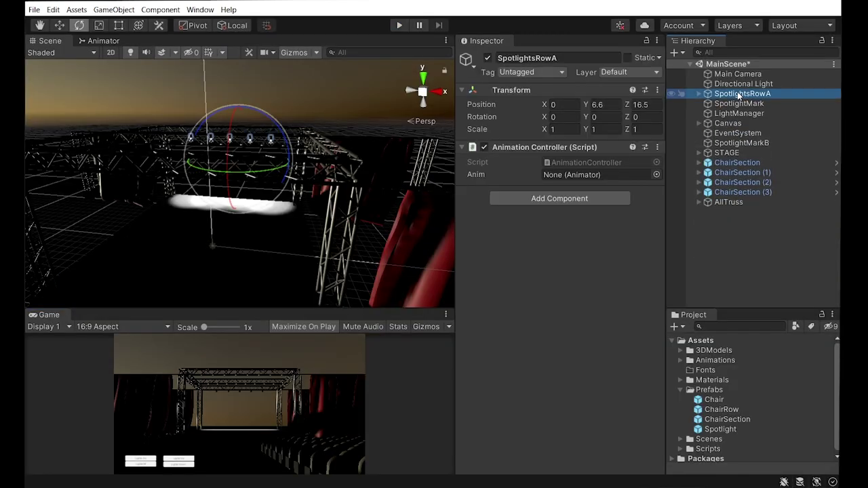
Step: Duplicate SpotlightsRowA, move the copy to Z -3.4 at the stage front, and run
{"action": "key", "text": "ctrl+d"}
{"action": "mouse_move", "coordinate": [258, 167]}
{"action": "right_mouse_down"}
{"action": "mouse_move", "coordinate": [279, 173]}
{"action": "mouse_move", "coordinate": [271, 169]}
{"action": "right_mouse_up"}
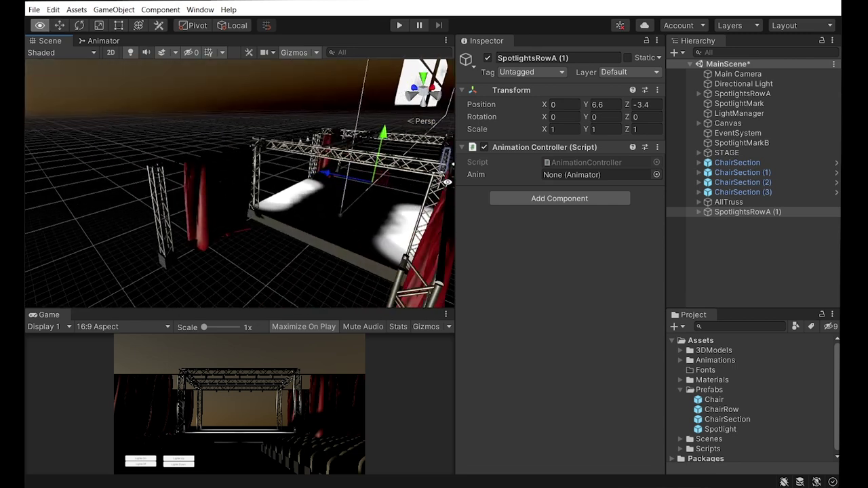
{"action": "left_click", "coordinate": [398, 25]}
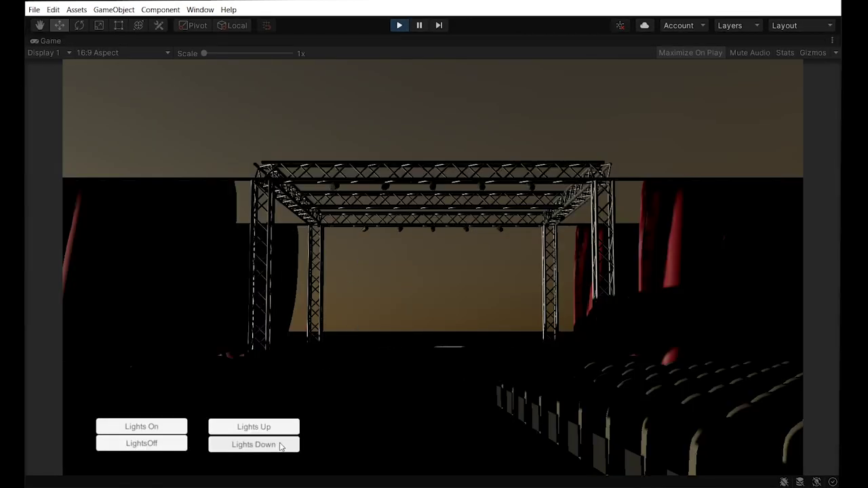